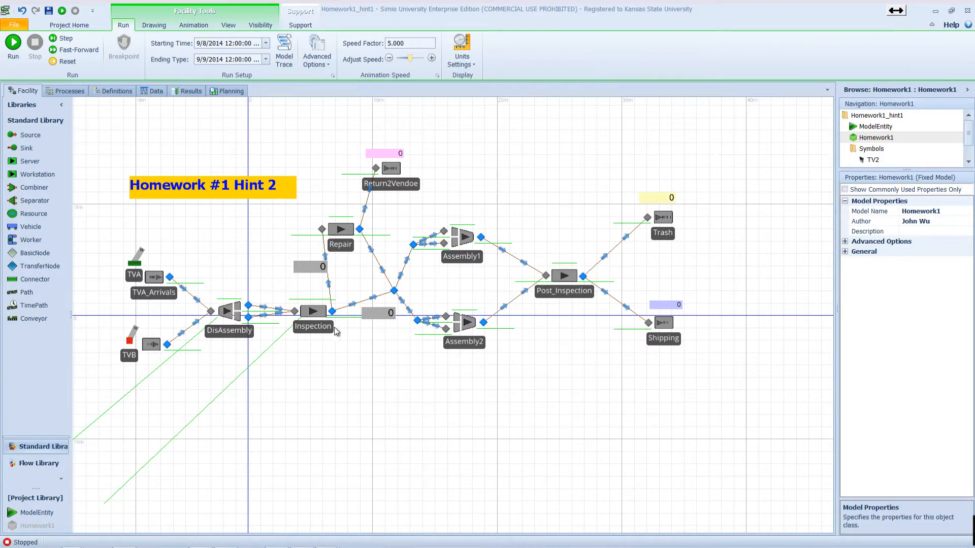
Move the Post_Inspection server closer to the Trash and Shipping sinks to widen the gap after the assembly combiners
click(313, 328)
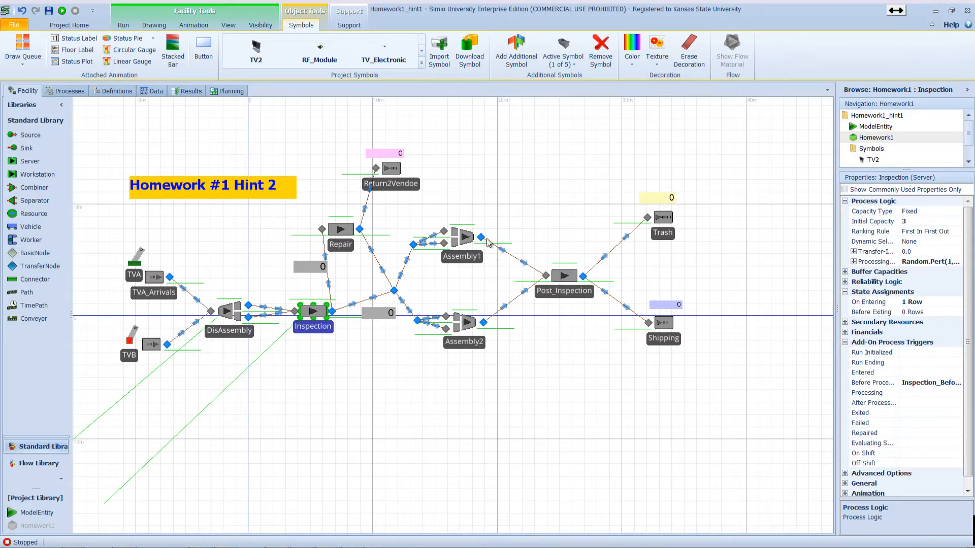
click(562, 293)
drag(562, 294, 599, 292)
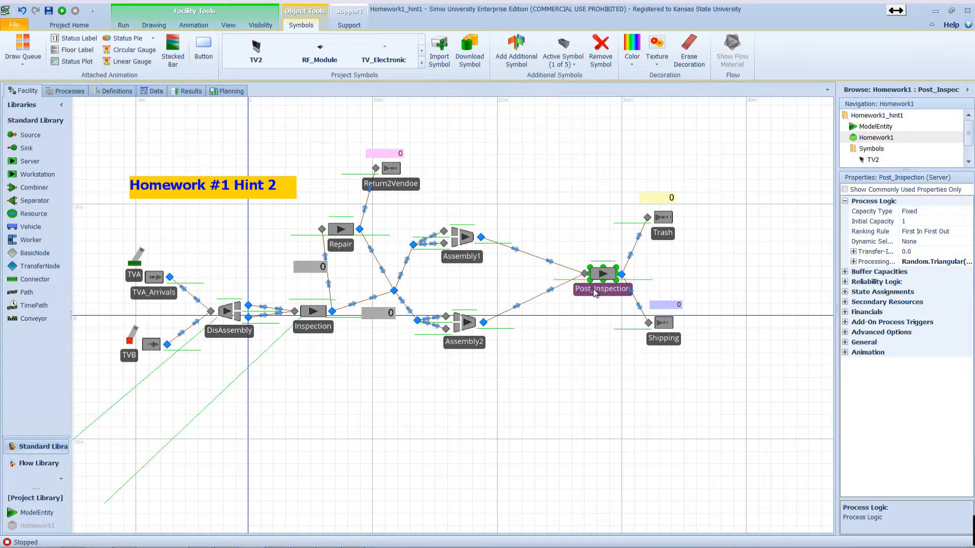
Shift both assembly combiners slightly toward Repair and Inspection, and reposition the junction node and the counter label between them
click(462, 345)
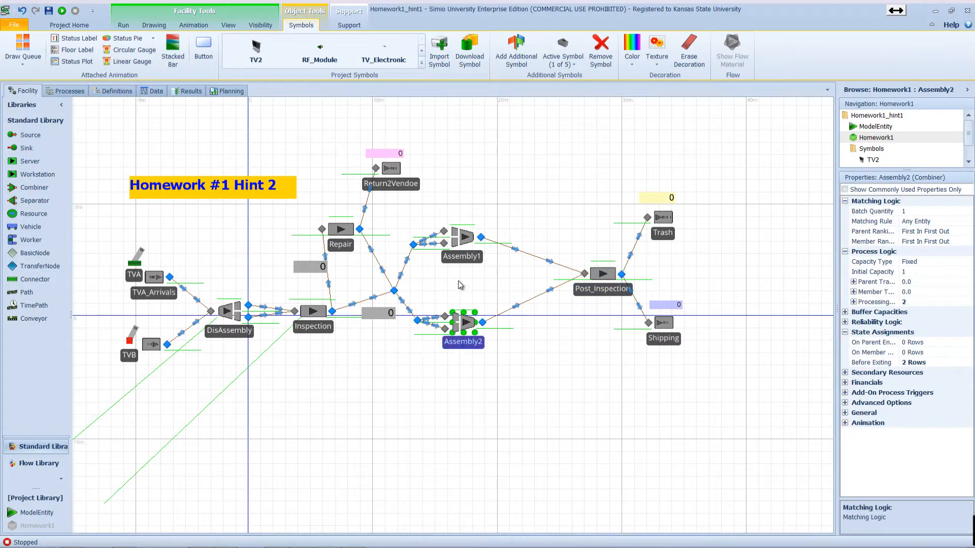
drag(461, 259, 455, 258)
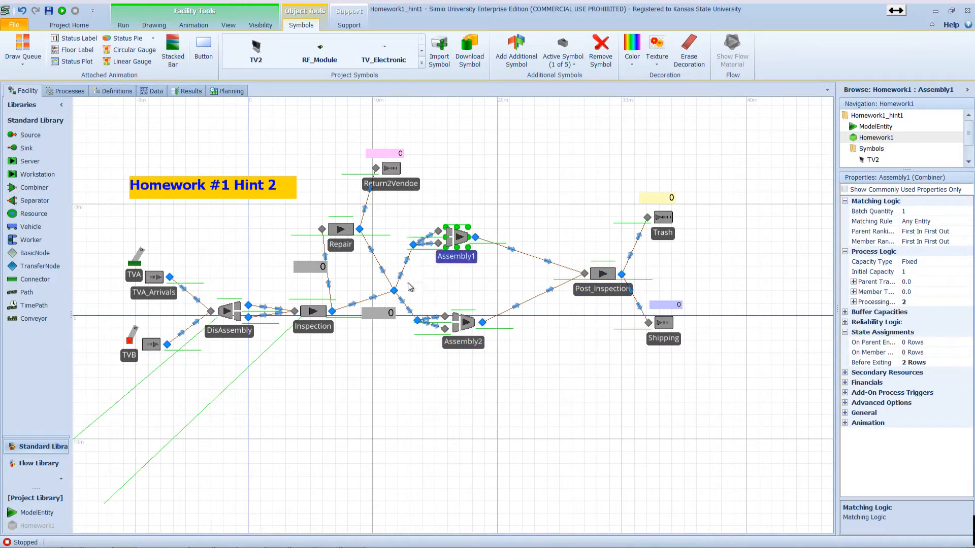
drag(394, 290, 389, 273)
drag(384, 313, 374, 305)
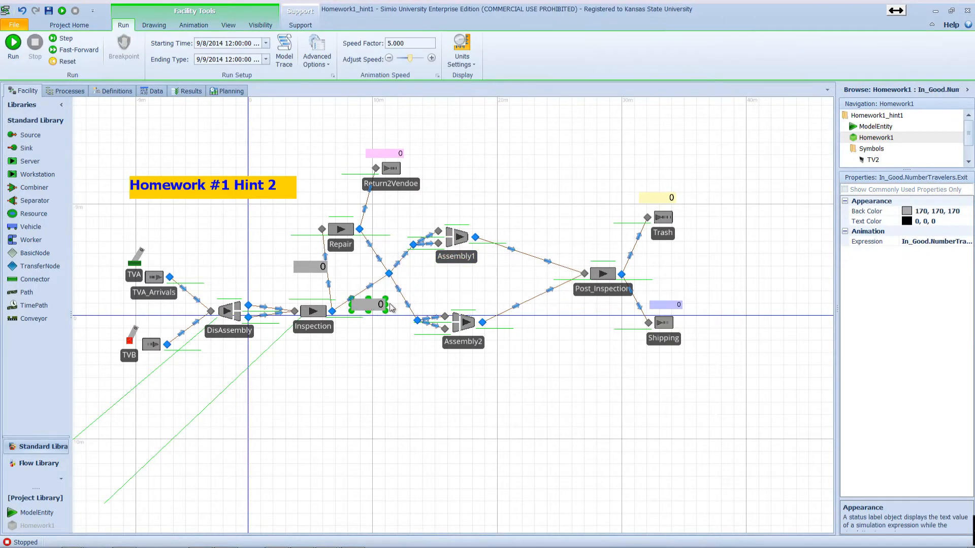
drag(462, 341, 457, 342)
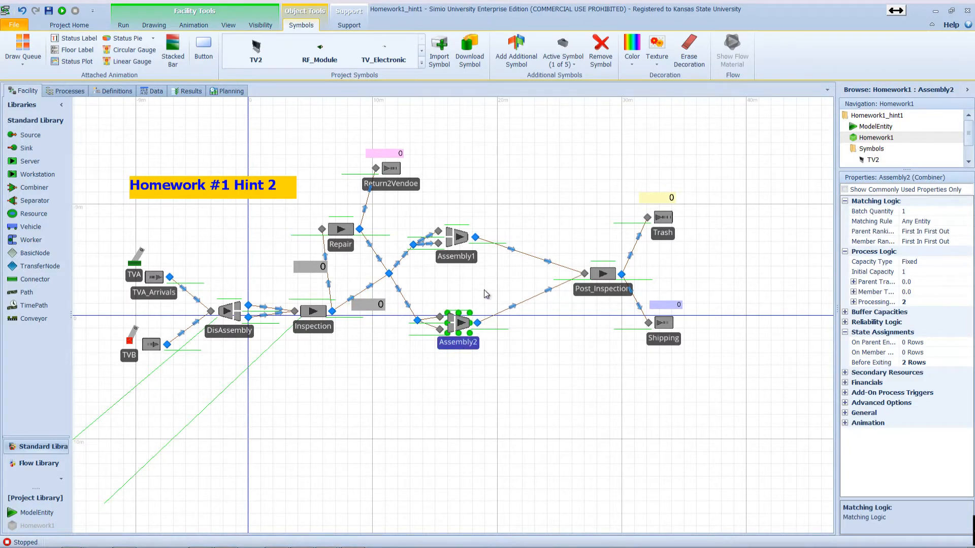
Reposition the two transfer nodes feeding Assembly1 and Assembly2 slightly farther from their combiners
click(463, 261)
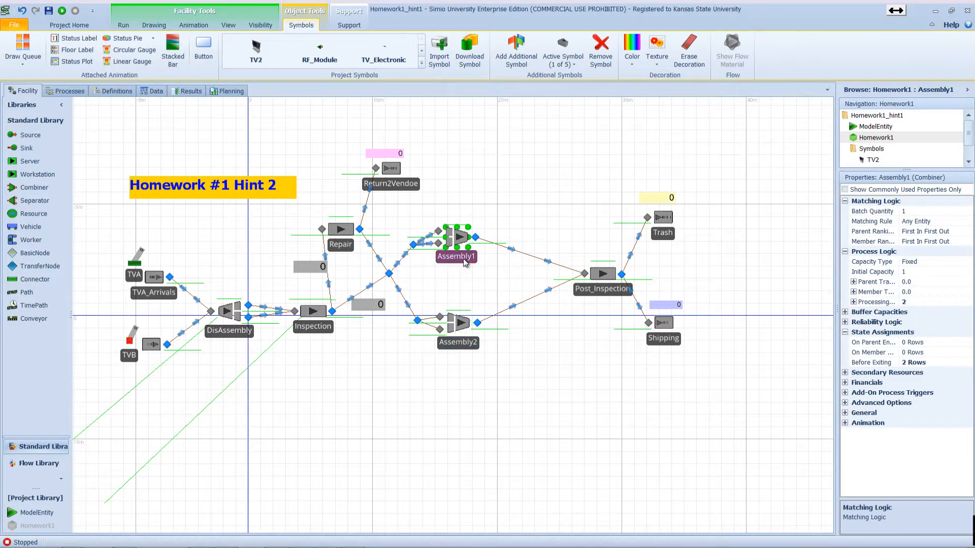
click(471, 344)
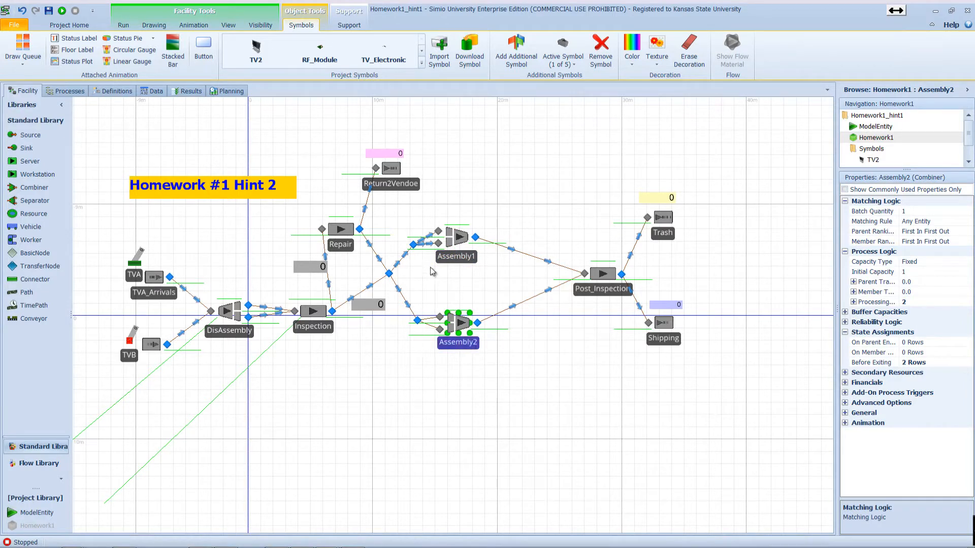
click(407, 236)
drag(405, 233, 408, 236)
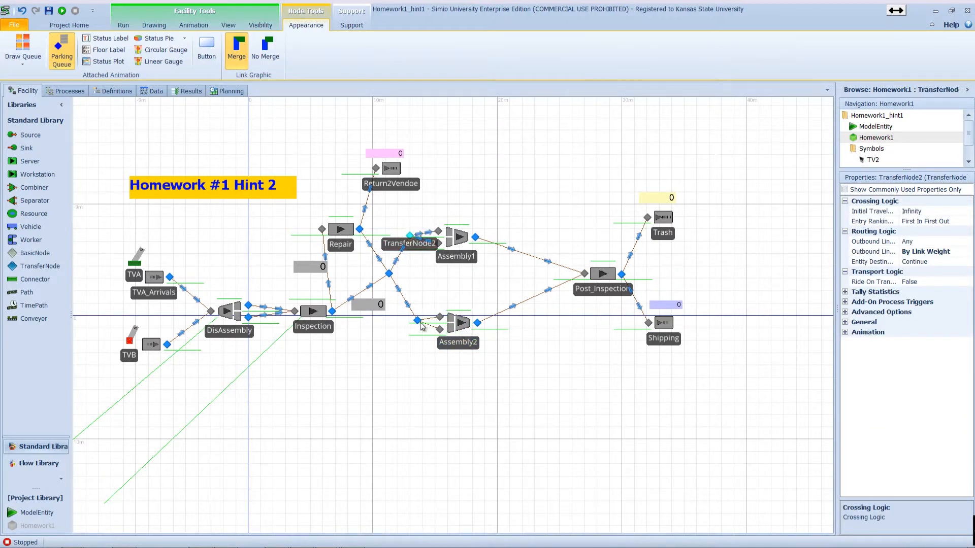
drag(420, 323, 416, 323)
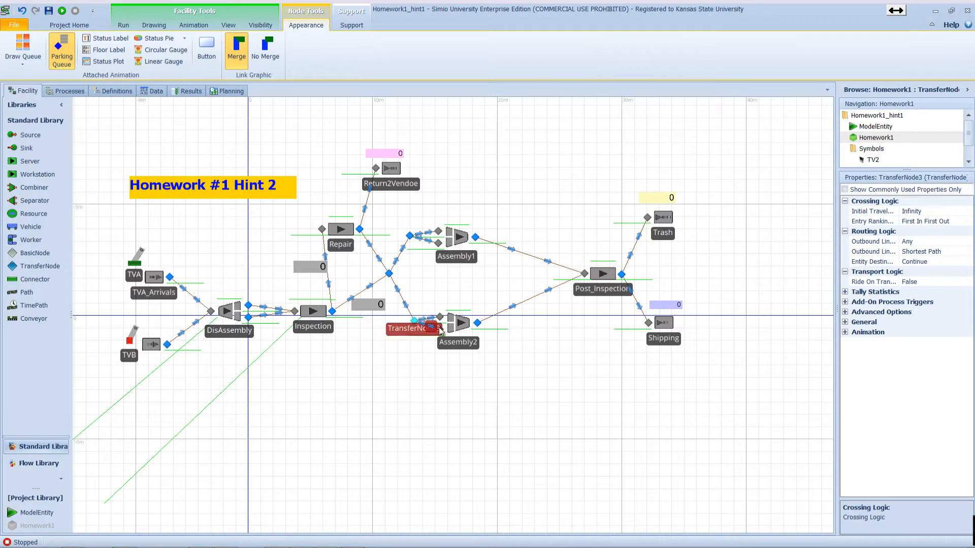
Set the processing time of the Assembly1 and Assembly2 combiners to 0
click(462, 343)
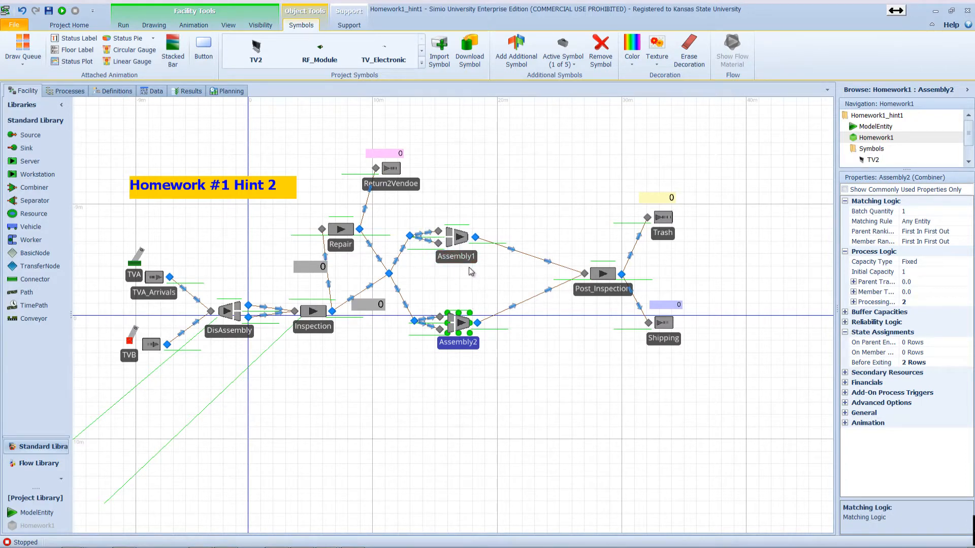
click(464, 247)
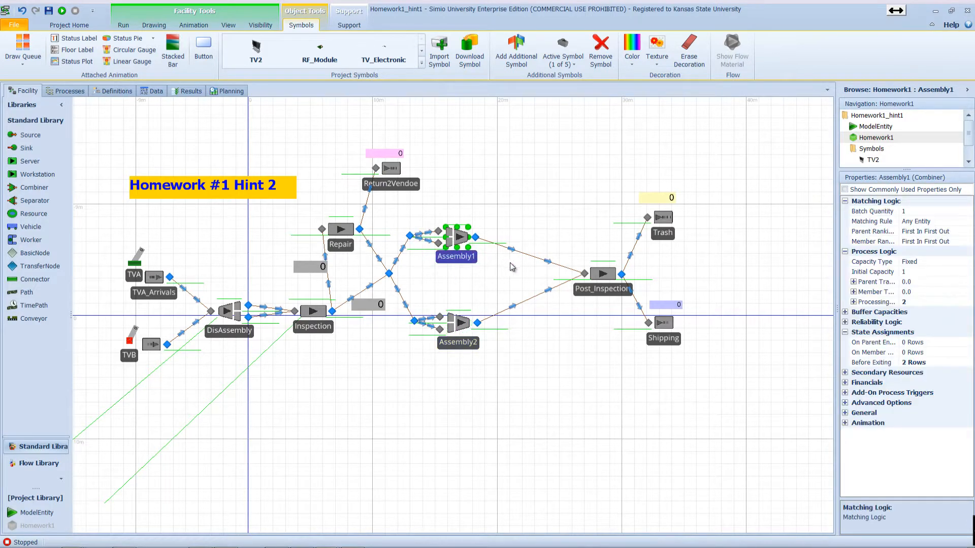
click(918, 301)
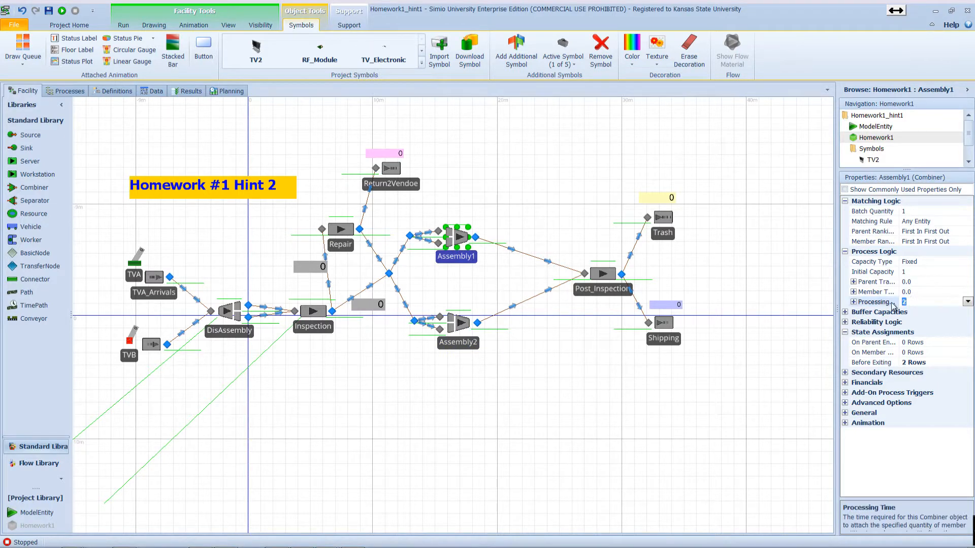
text(0)
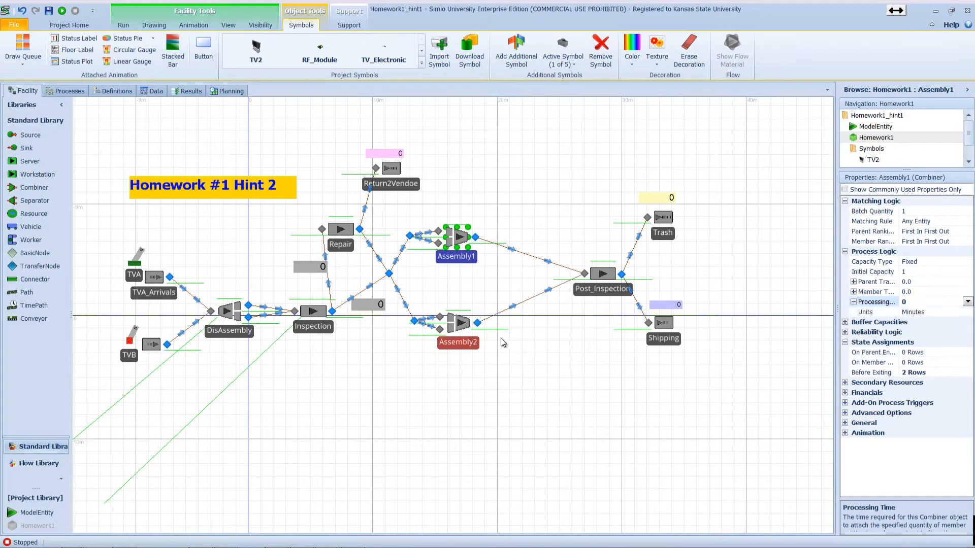
click(459, 325)
click(913, 302)
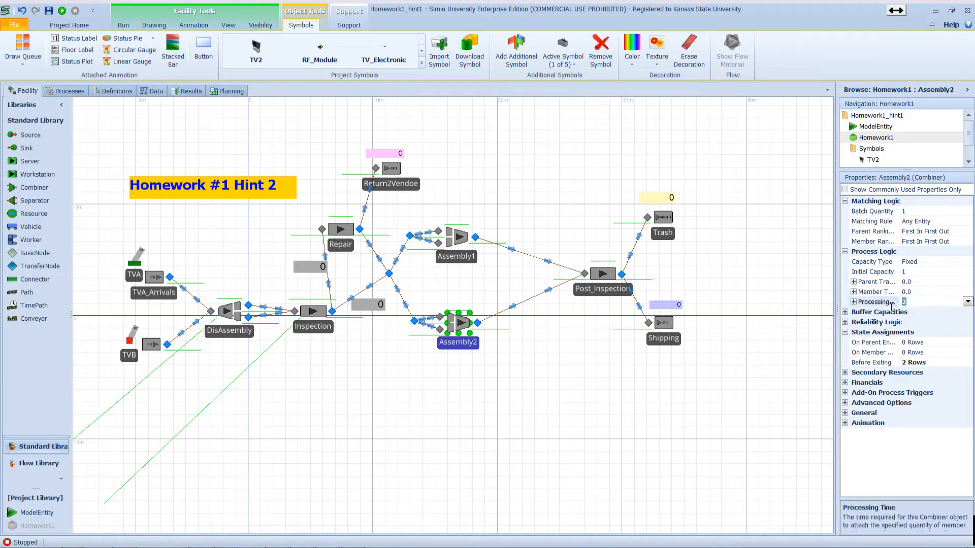
text(0)
Rename the Assembly1 combiner as Comb1 and the Assembly2 combiner as Comb2
click(464, 259)
click(471, 260)
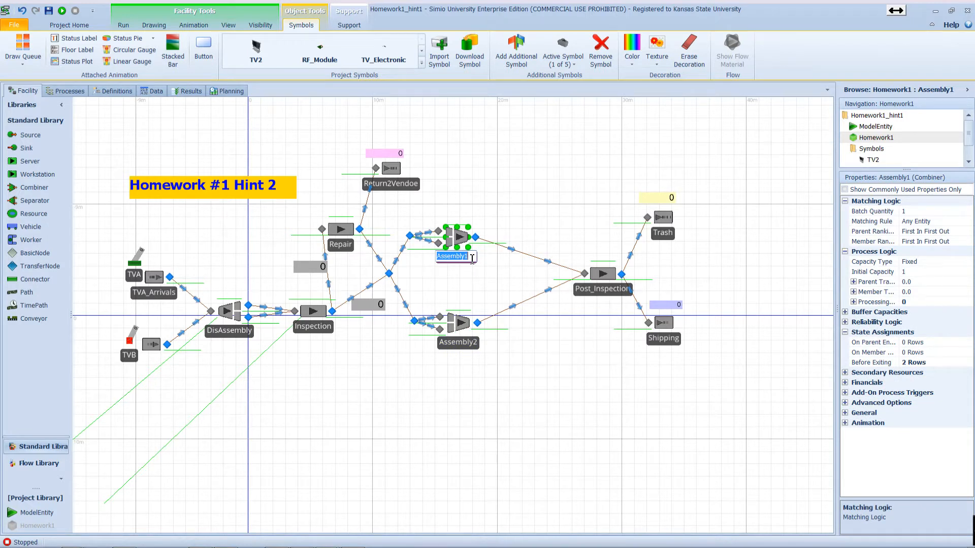
text(Comb1)
click(466, 345)
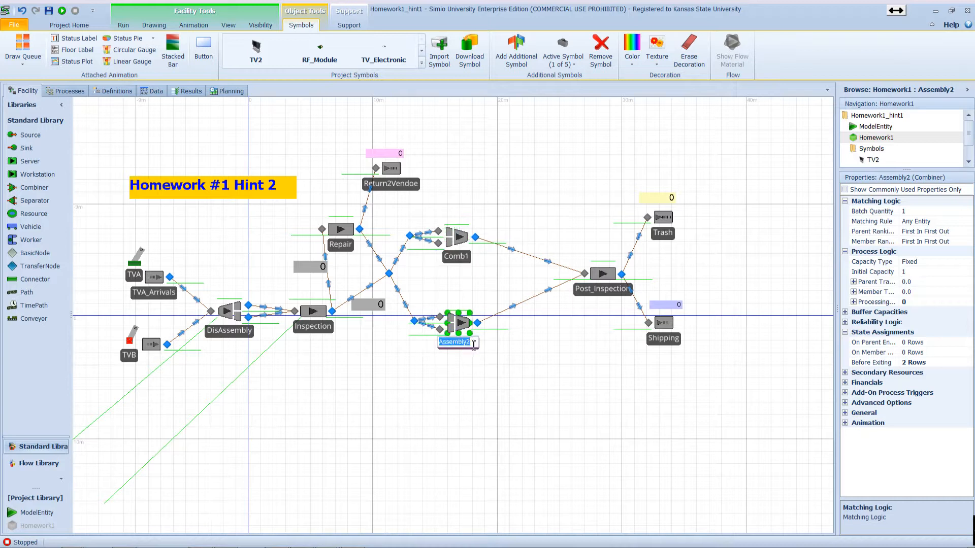
text(Comb2)
key(Return)
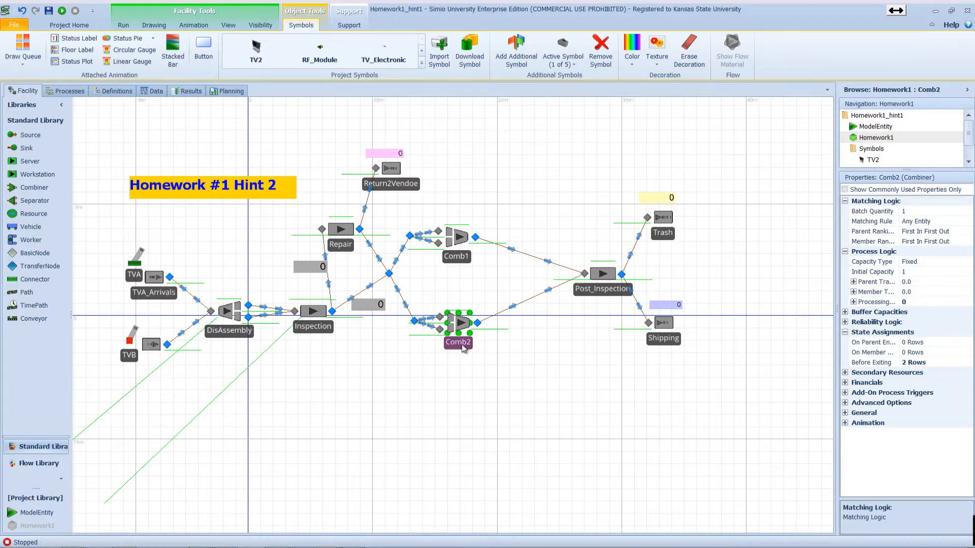
Delete the two paths linking Comb1 and Comb2 to Post_Inspection
click(529, 256)
key(Delete)
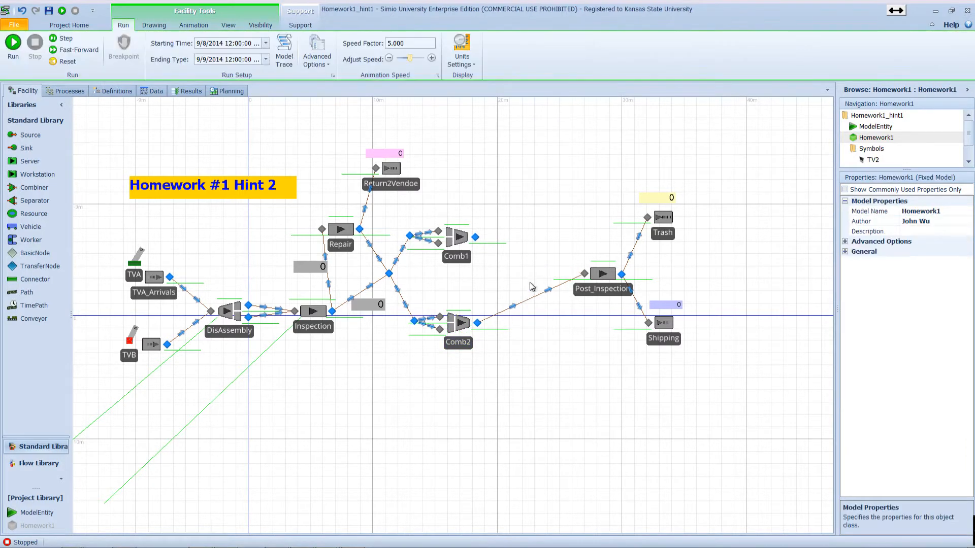
click(526, 302)
key(Delete)
Nudge Comb1 upward and place two new servers, one after Comb1 and one after Comb2
click(455, 255)
drag(455, 255, 455, 250)
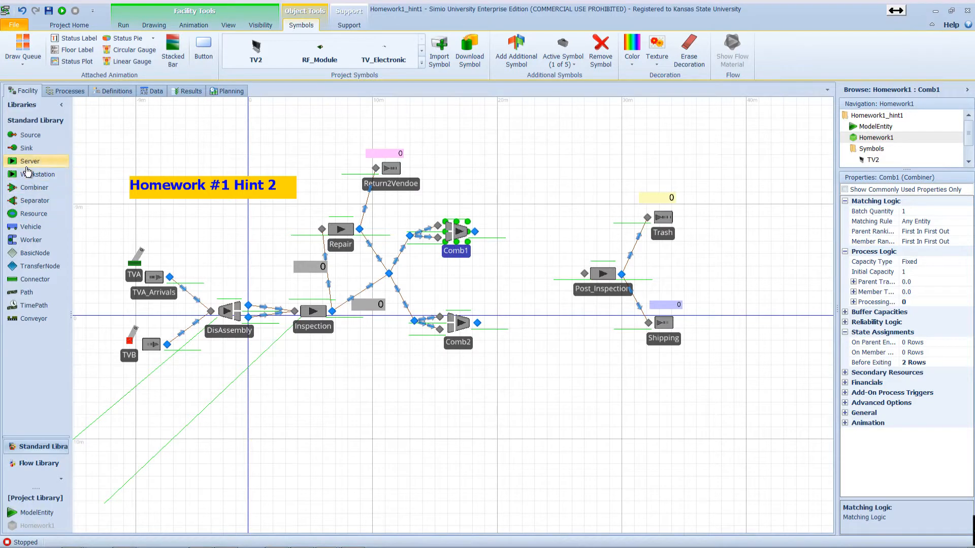
drag(28, 169, 523, 321)
Rename the server after Comb1 as Assembly1 and the server after Comb2 as Assembly2
click(523, 245)
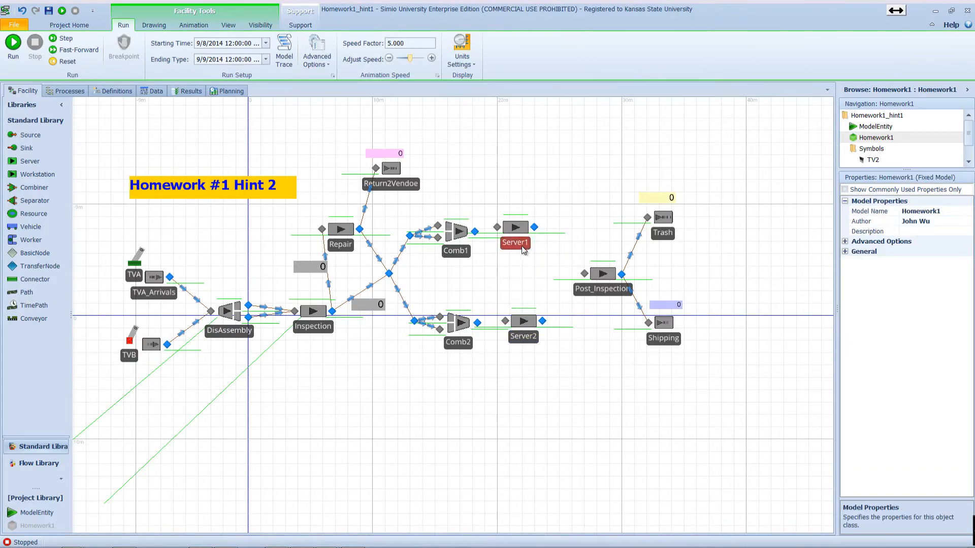
click(523, 244)
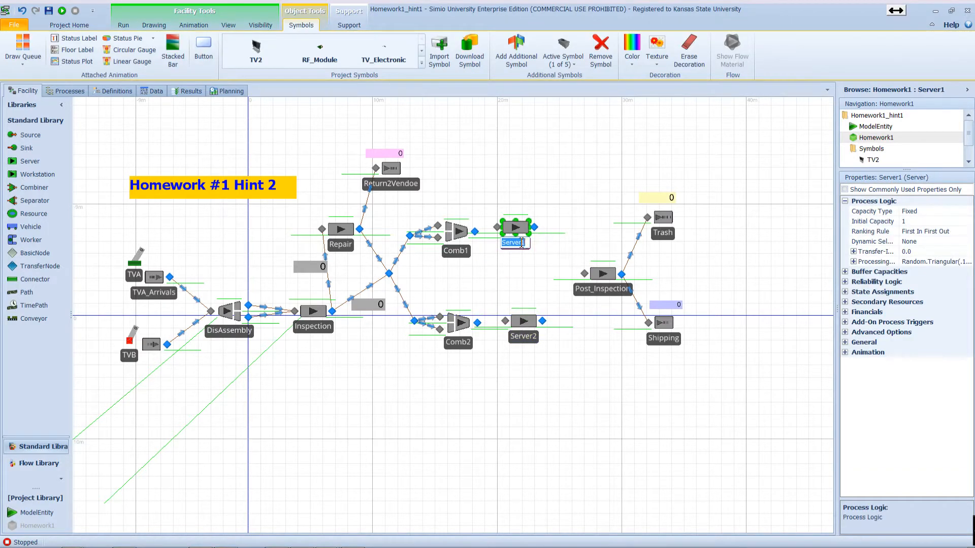
text(Assembly1)
click(529, 337)
click(528, 337)
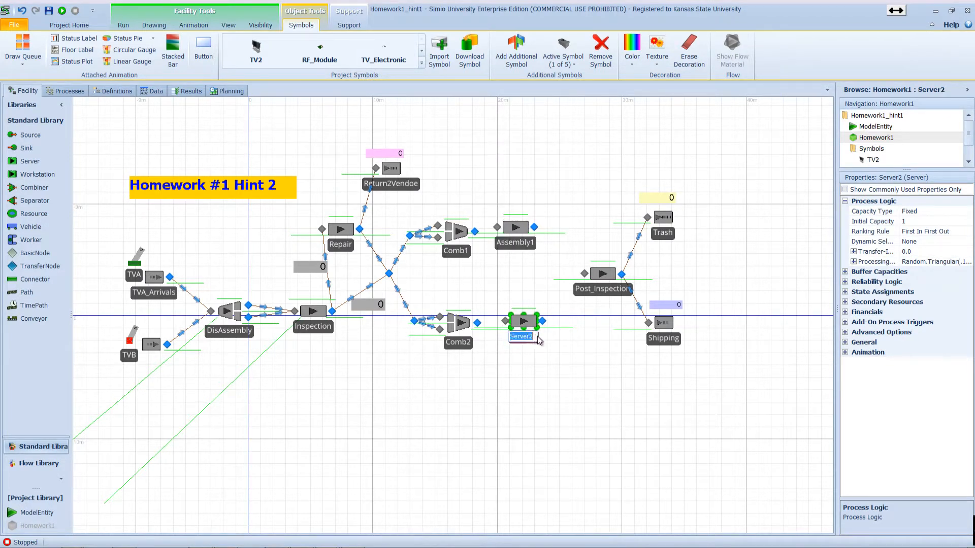
text(Assembly2)
key(Return)
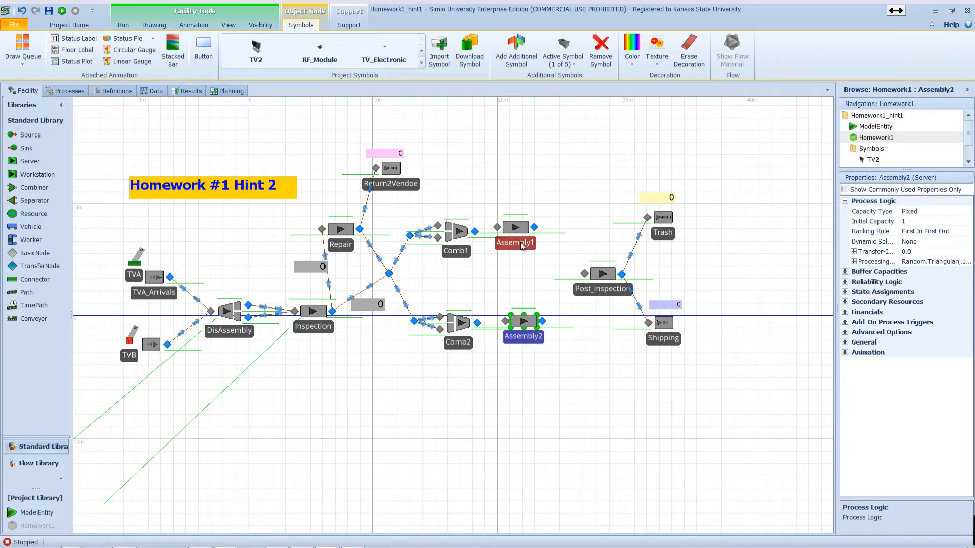
Connect Comb1 to Assembly1 and Comb2 to Assembly2 with paths, aligning each server with its combiner
drag(521, 247, 526, 252)
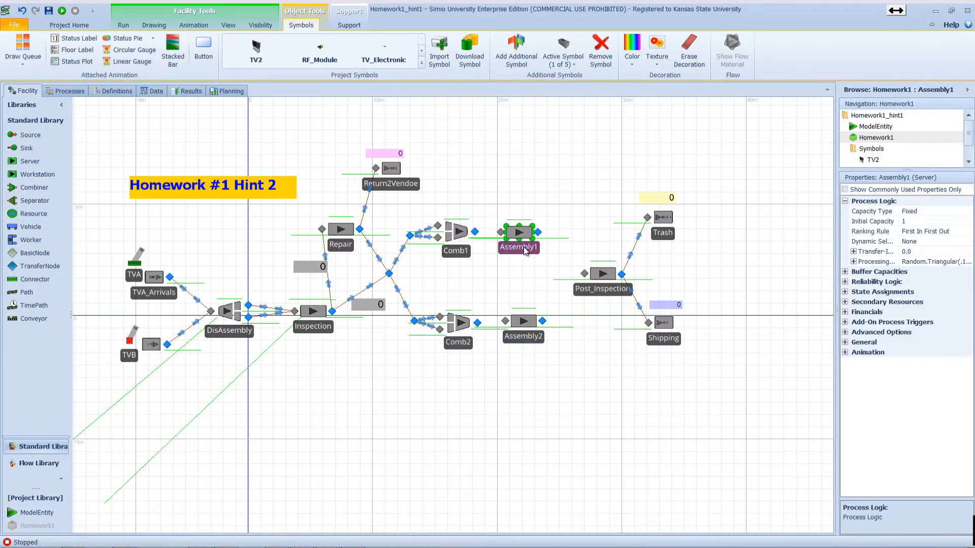
click(39, 306)
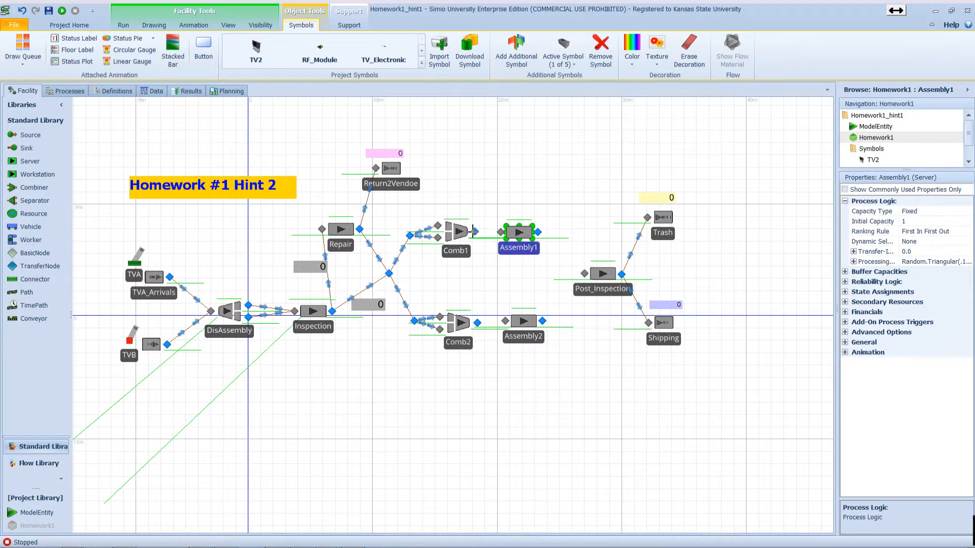
click(501, 233)
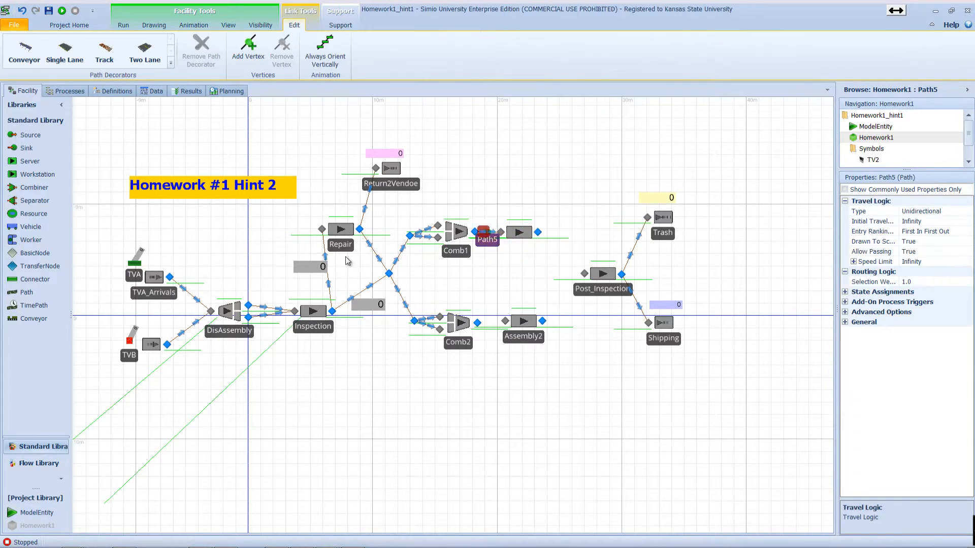
click(54, 294)
click(505, 321)
click(522, 329)
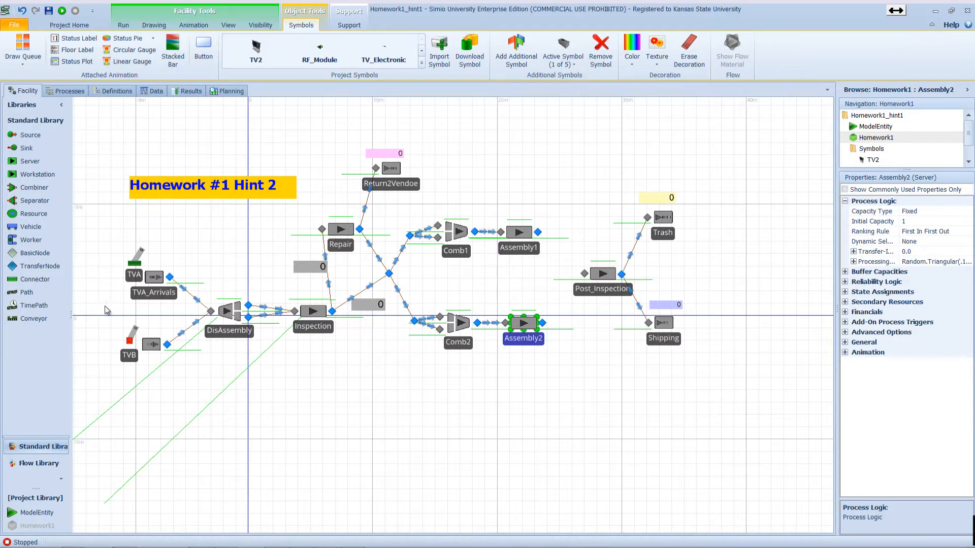
Draw paths from the outputs of Assembly1 and Assembly2 to the Post_Inspection input node
click(42, 294)
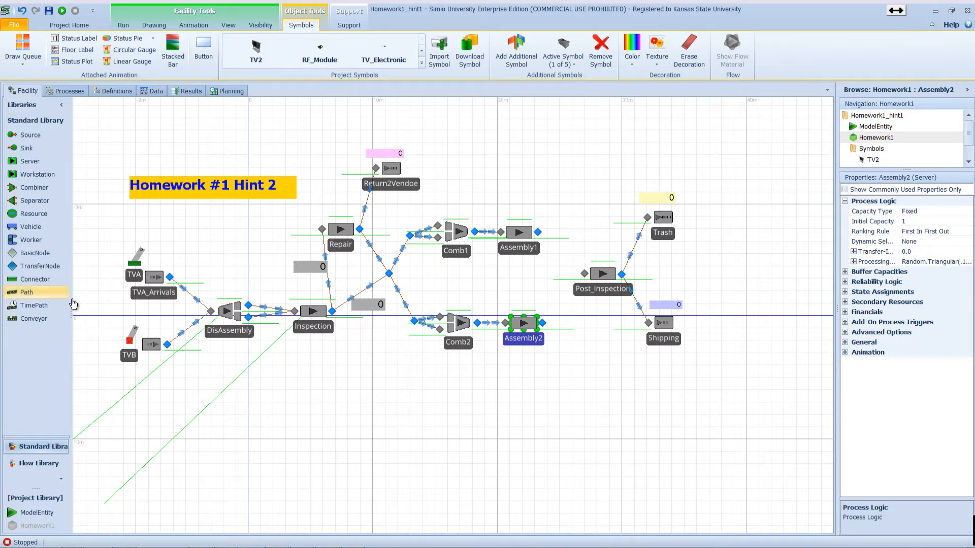
click(537, 232)
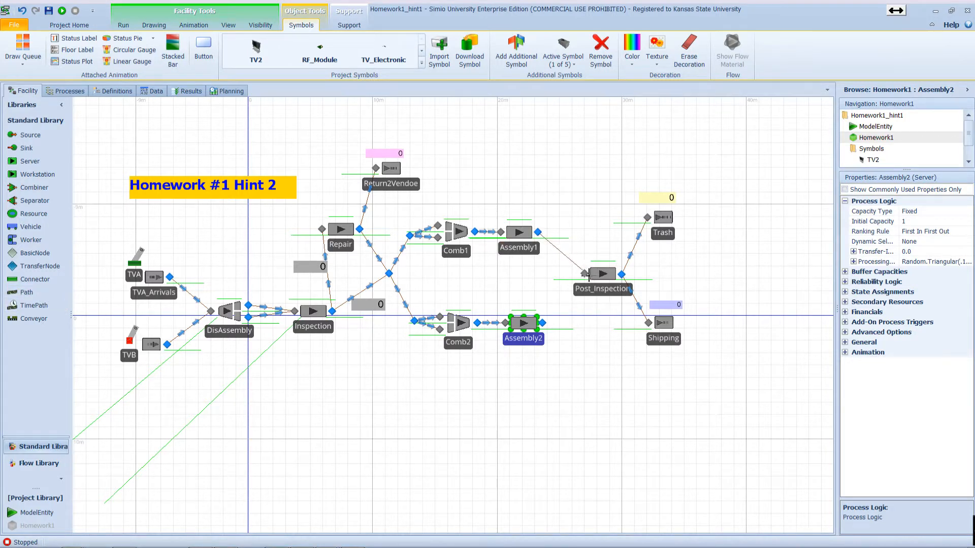
click(584, 274)
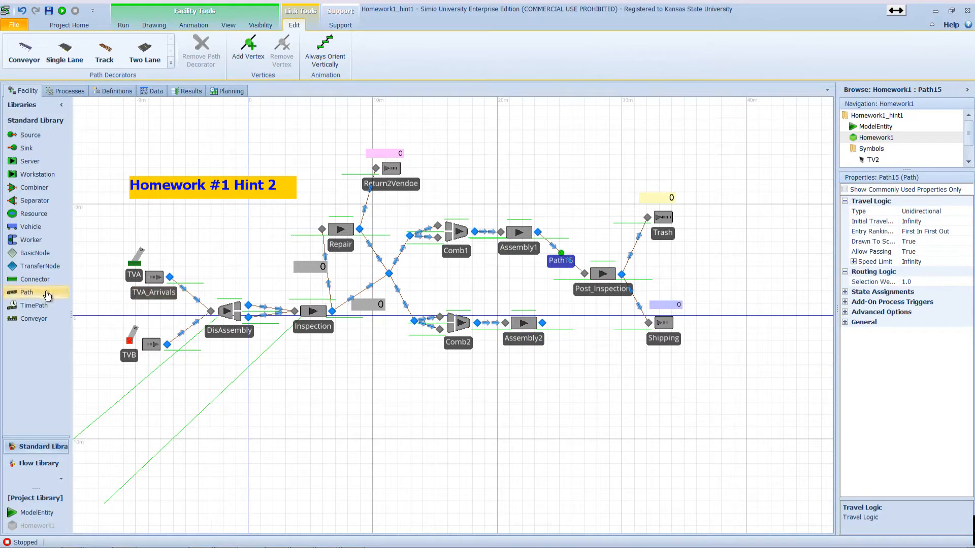
click(27, 293)
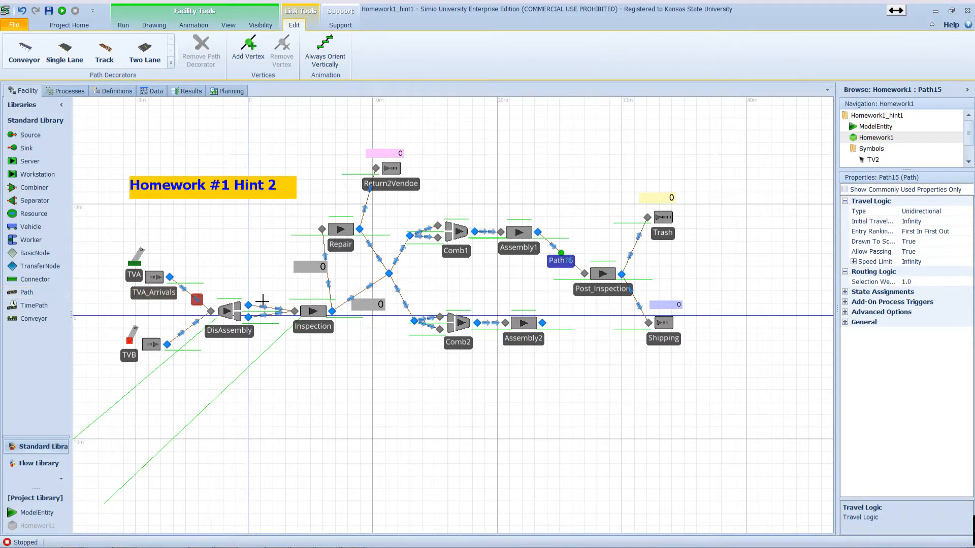
click(544, 322)
click(584, 274)
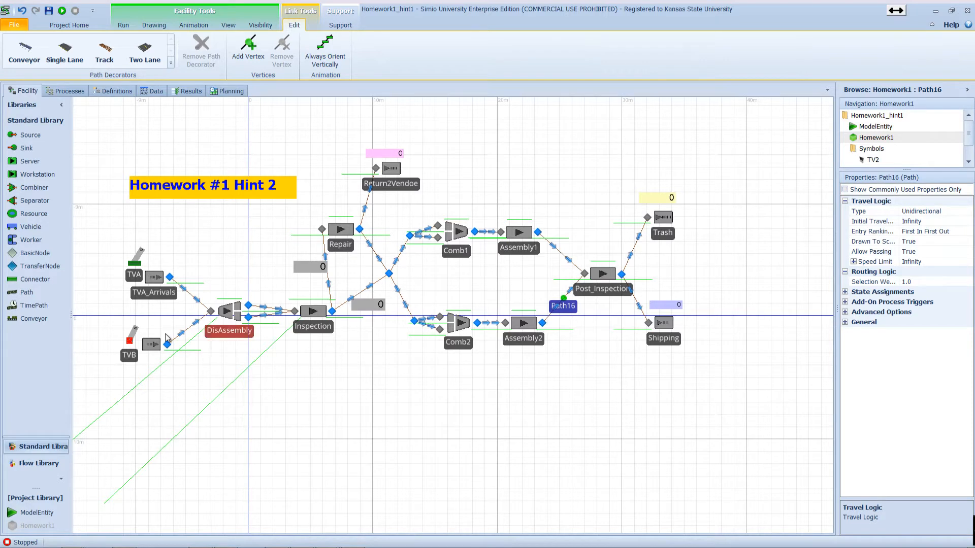
Draw crossing paths from the Assembly1 output to the Assembly2 input and from the Assembly2 output to the Assembly1 input
click(27, 292)
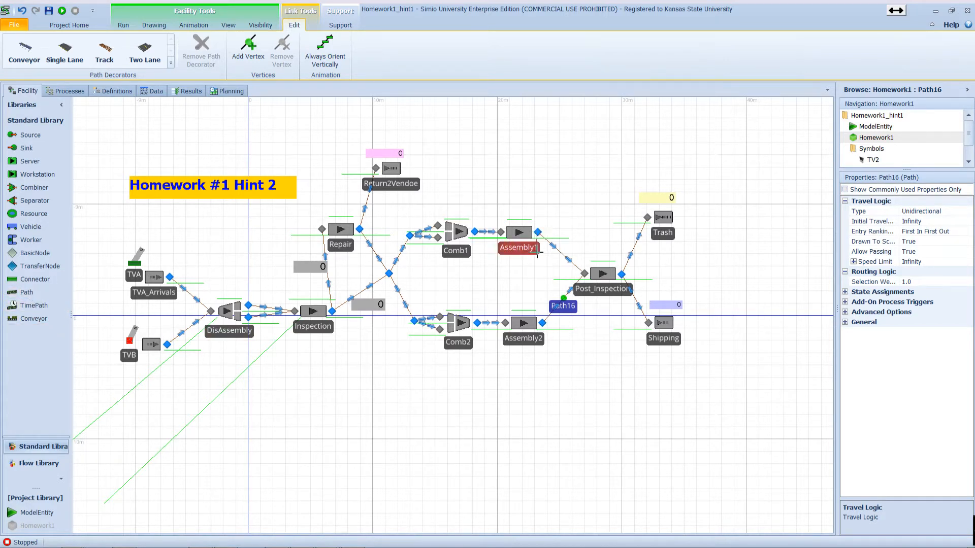
click(538, 232)
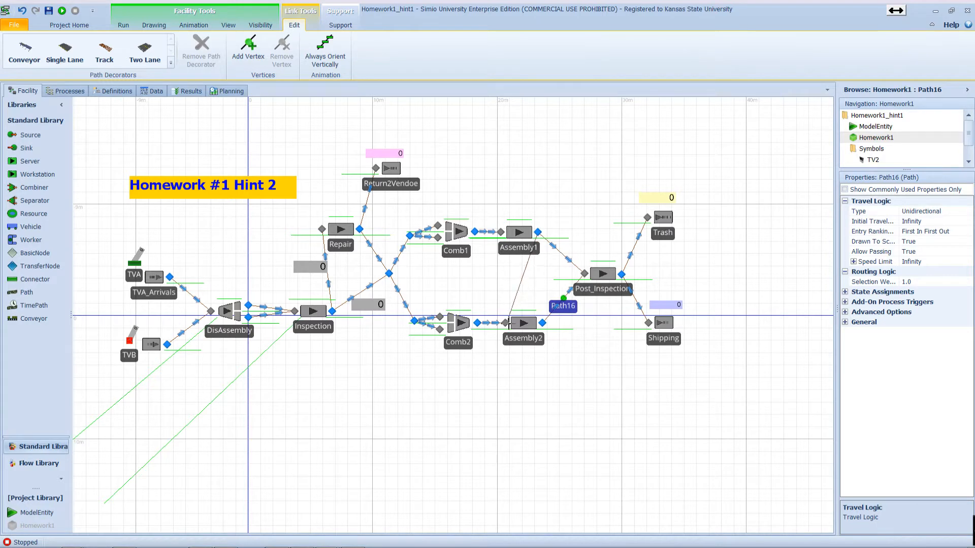
click(508, 323)
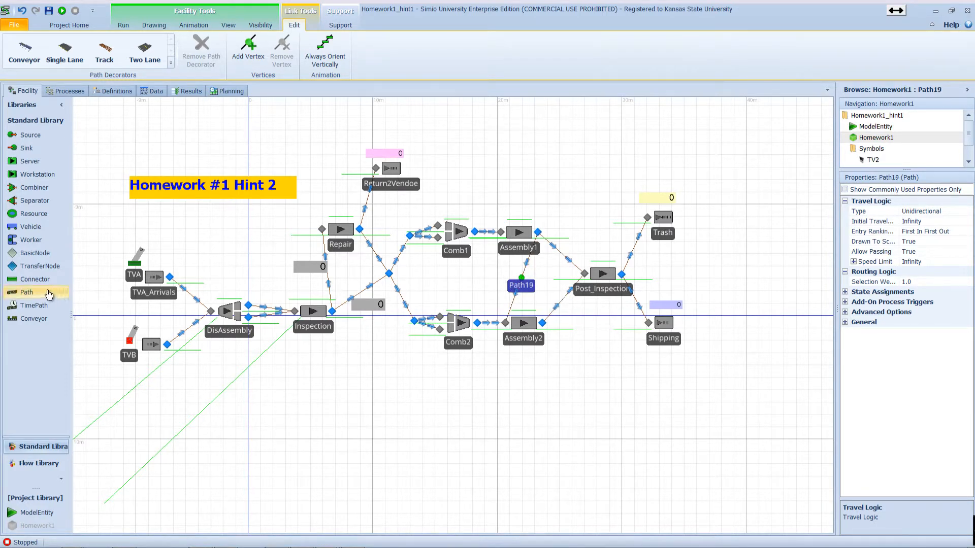
click(542, 323)
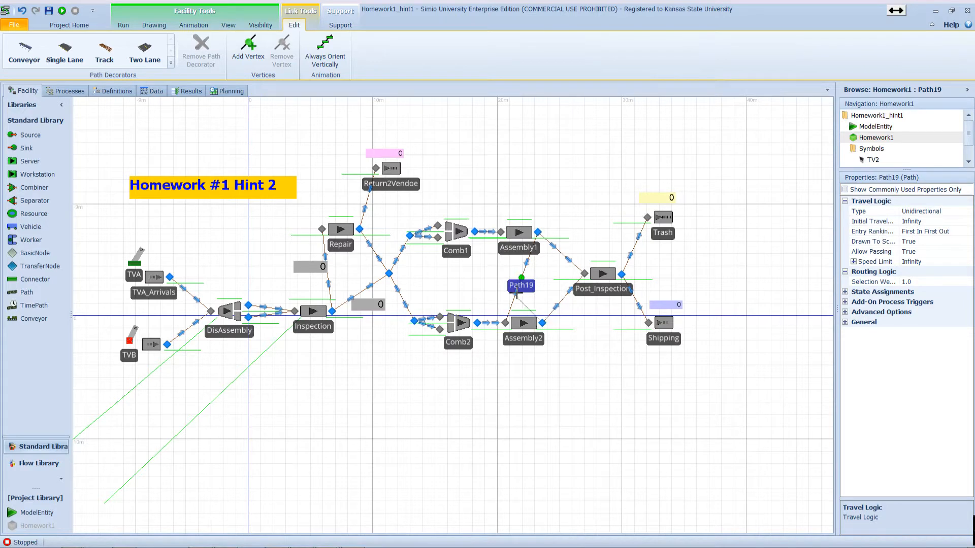
click(500, 234)
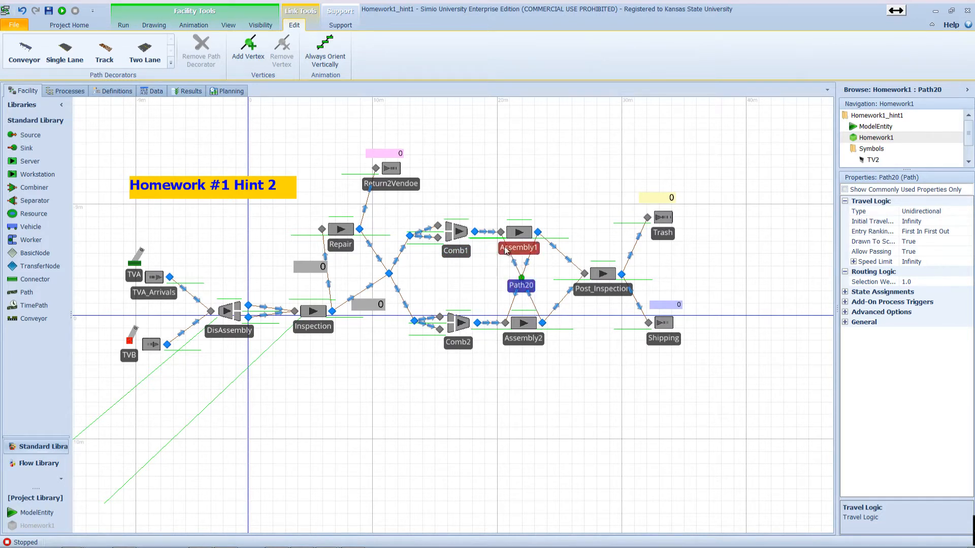
Set the selection weight of the path from Assembly2 to Post_Inspection to Entity.Is.TVB, widening the properties area for editing
click(557, 310)
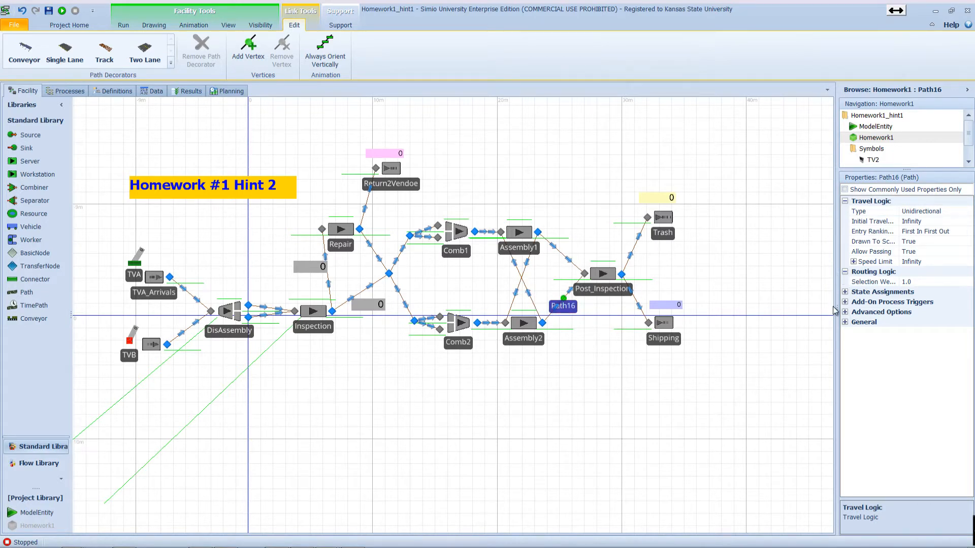
drag(837, 306, 759, 307)
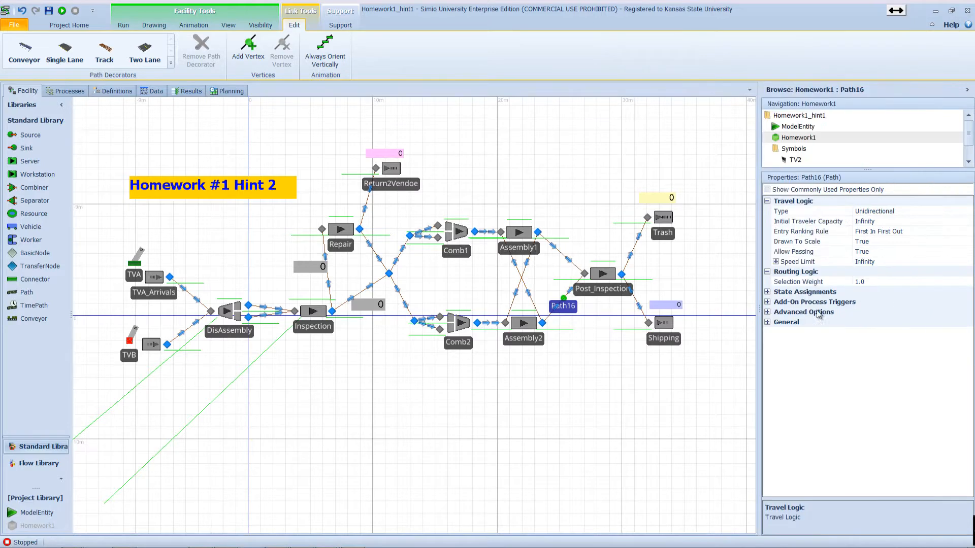
click(914, 281)
click(967, 281)
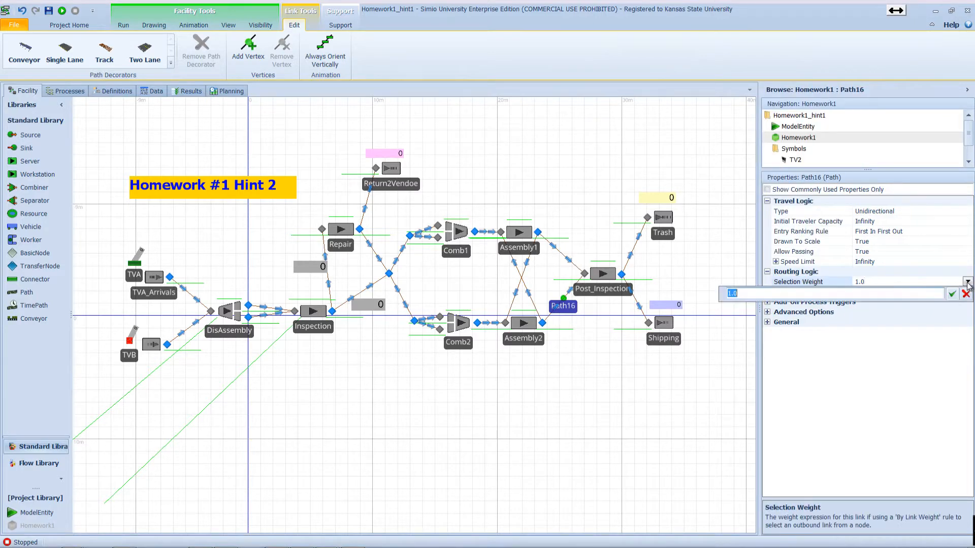
text(E)
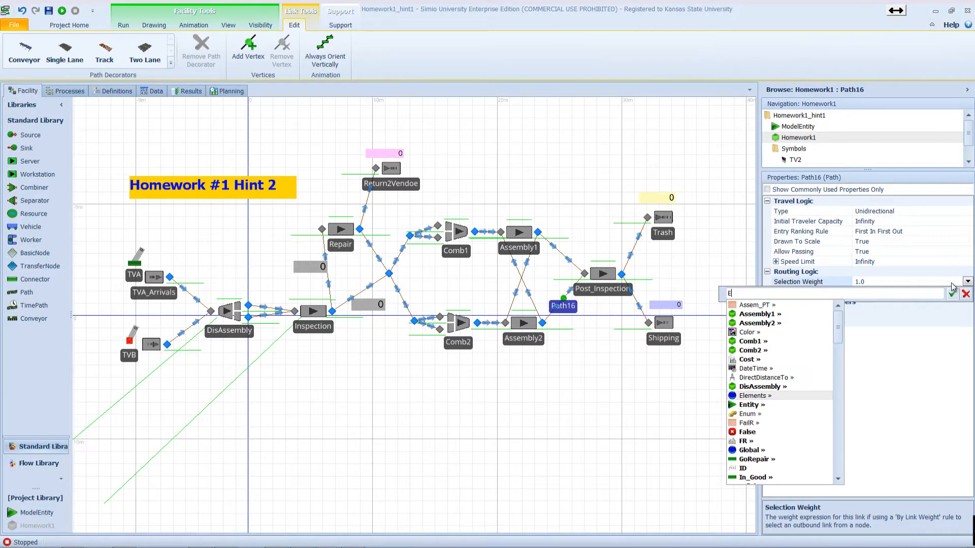
text(ntity.Is.)
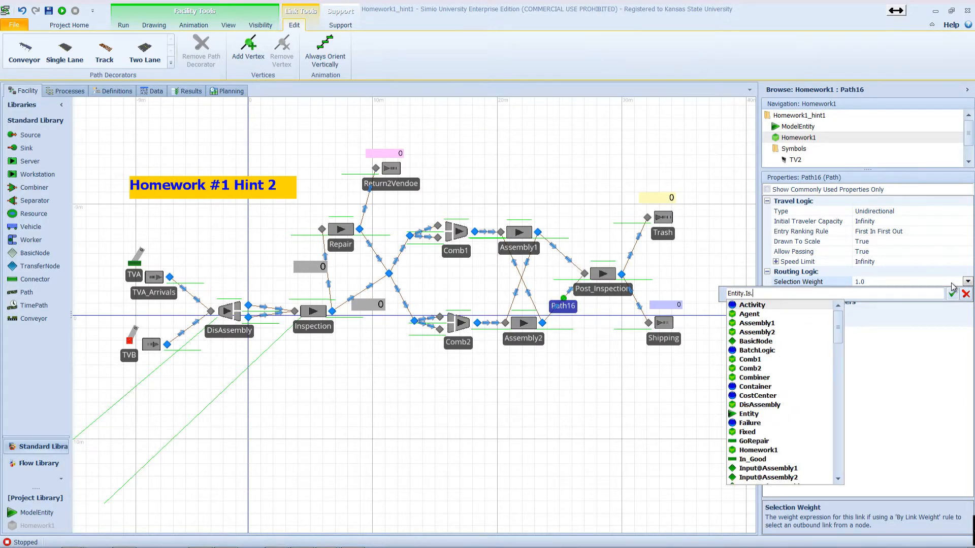
text(TV)
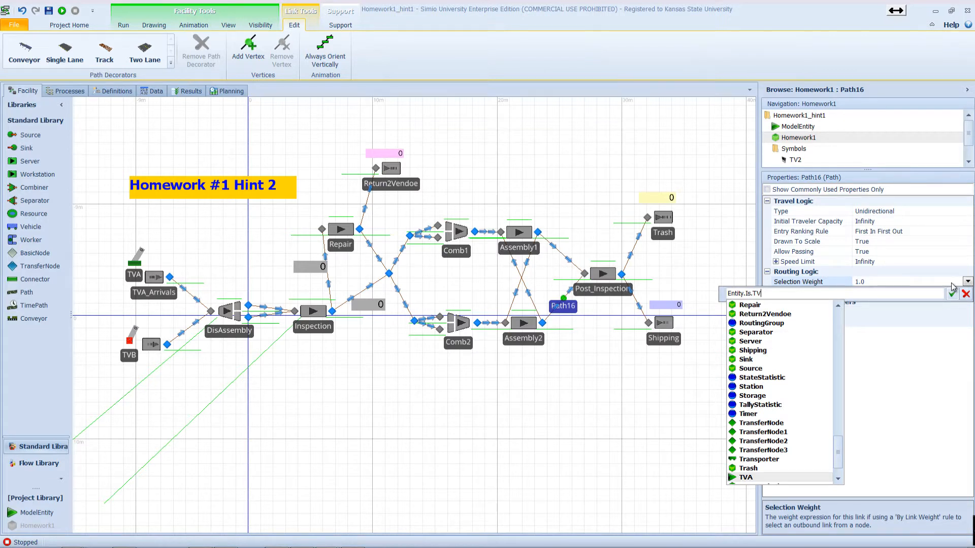
text(B)
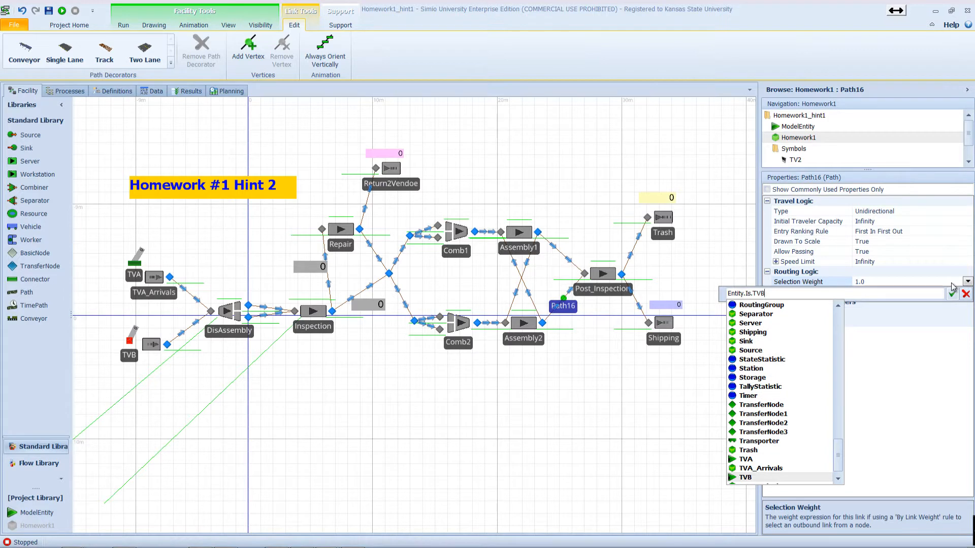
key(Return)
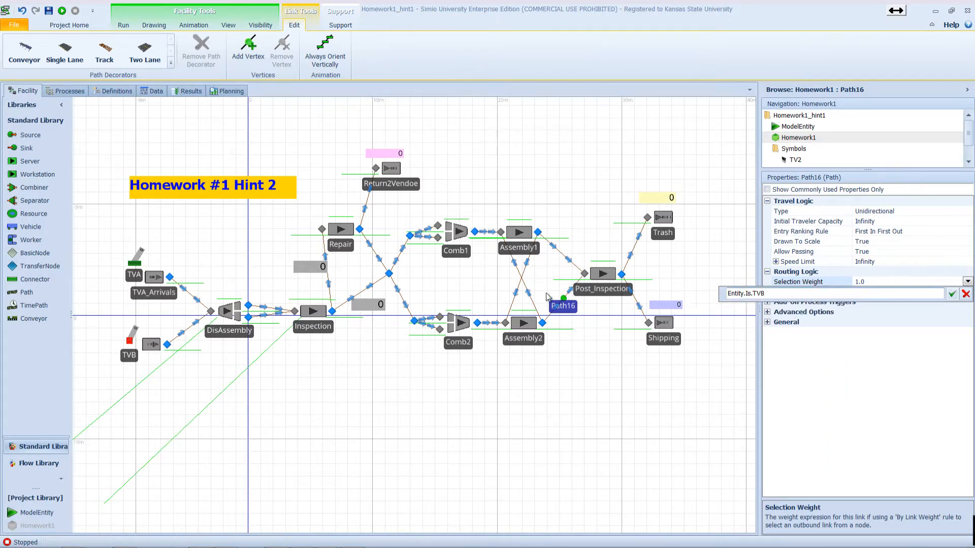
click(952, 293)
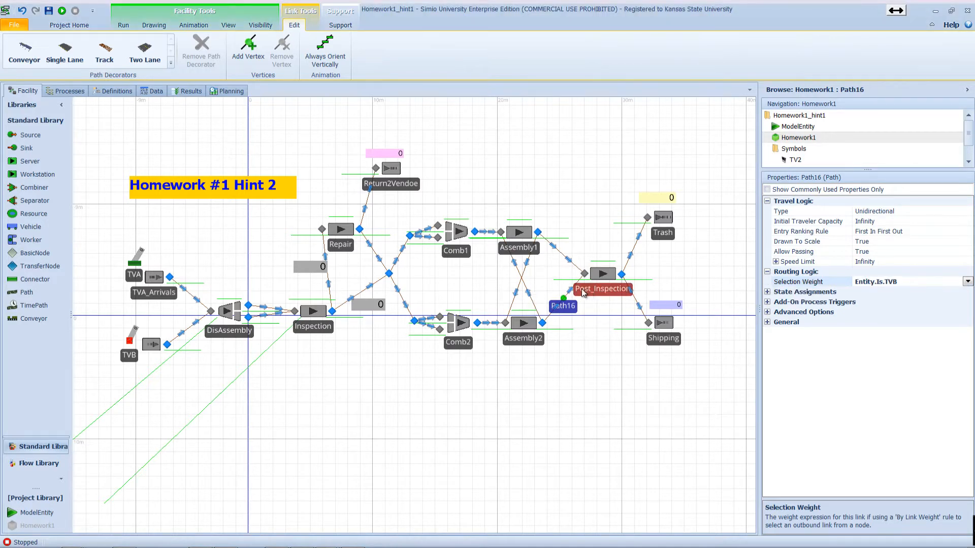
Set the selection weight of the path from Assembly2 to Assembly1 to Entity.Is.TVA and copy that expression for reuse
click(522, 286)
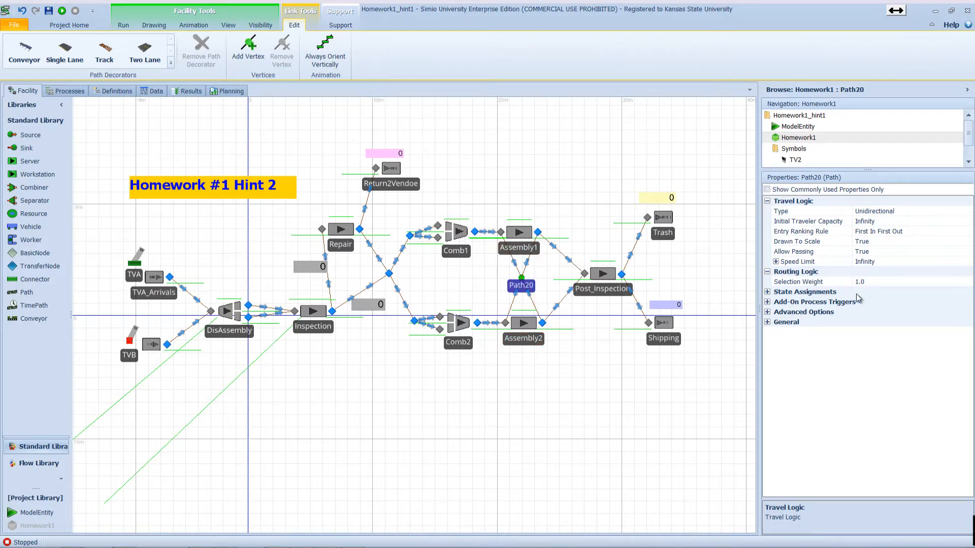
click(883, 283)
click(968, 283)
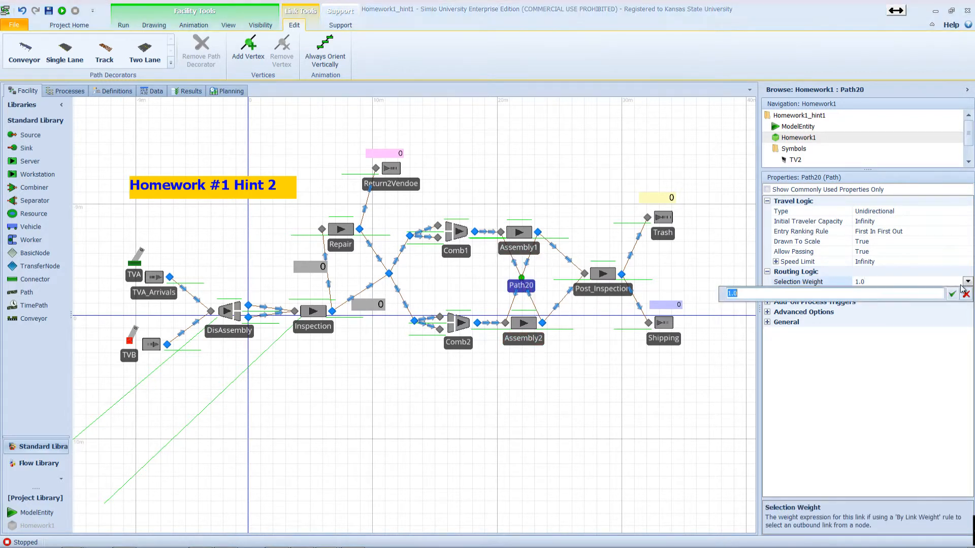
text(En)
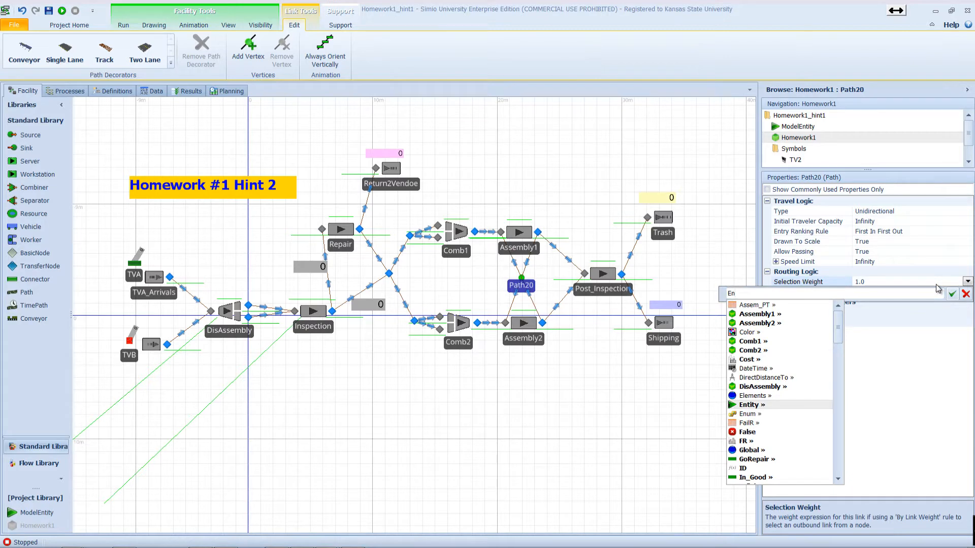
text(tity.Is.)
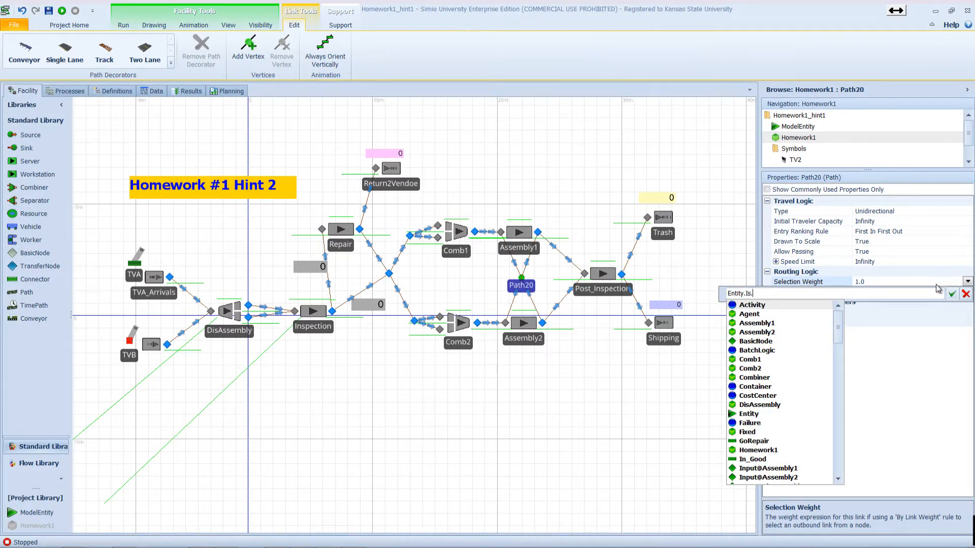
text(TVA)
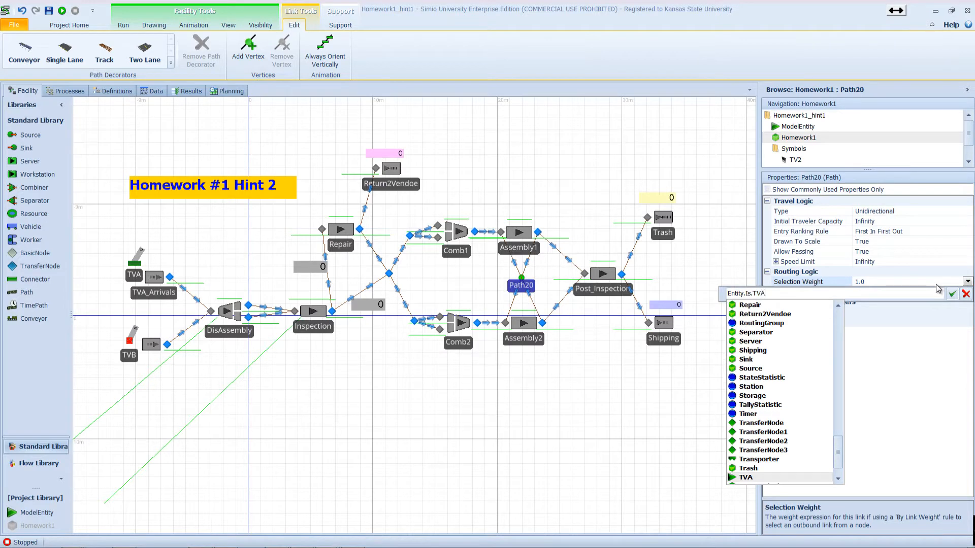
key(shift+Left)
key(shift+Left)
key(shift+Left)
key(shift+Left)
key(shift+Left)
key(shift+Left)
key(shift+Left)
key(shift+Left)
key(shift+Left)
key(shift+Left)
key(shift+Left)
key(shift+Left)
key(ctrl+c)
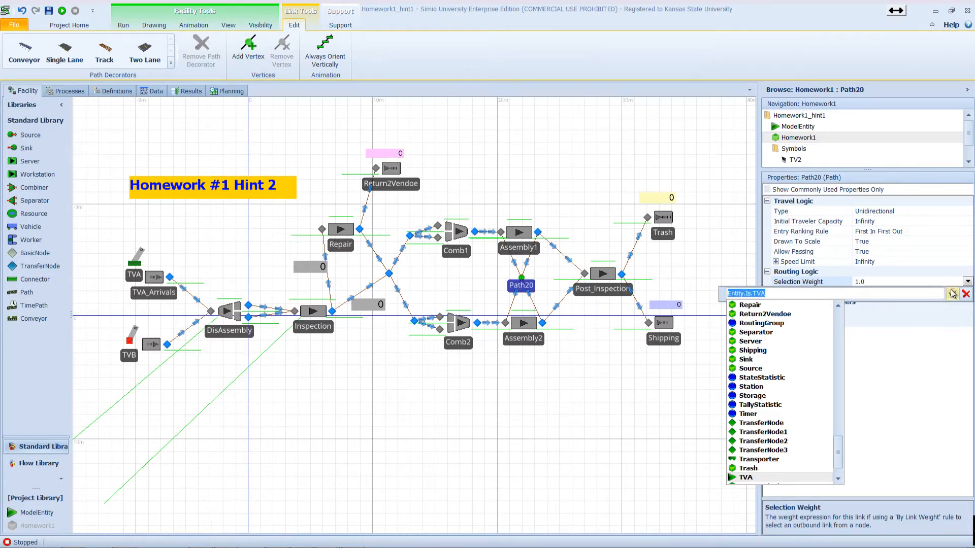
click(952, 293)
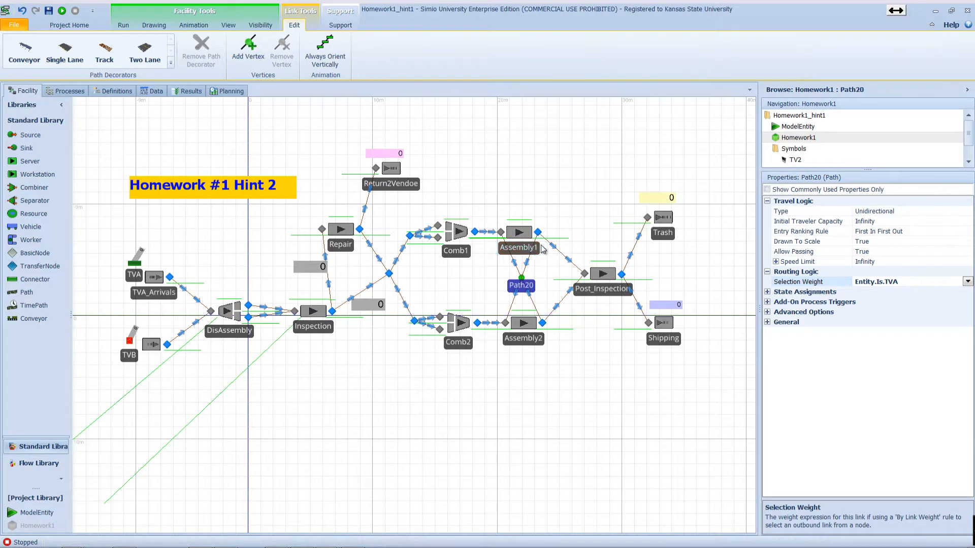
Set the outbound link rule of the Assembly2 output node to By Link Weight
click(542, 323)
click(897, 251)
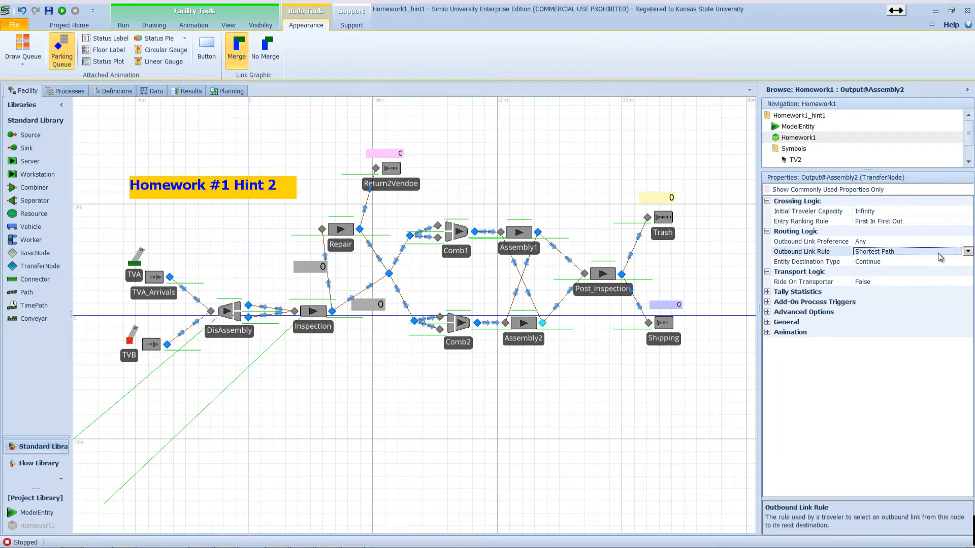
click(968, 252)
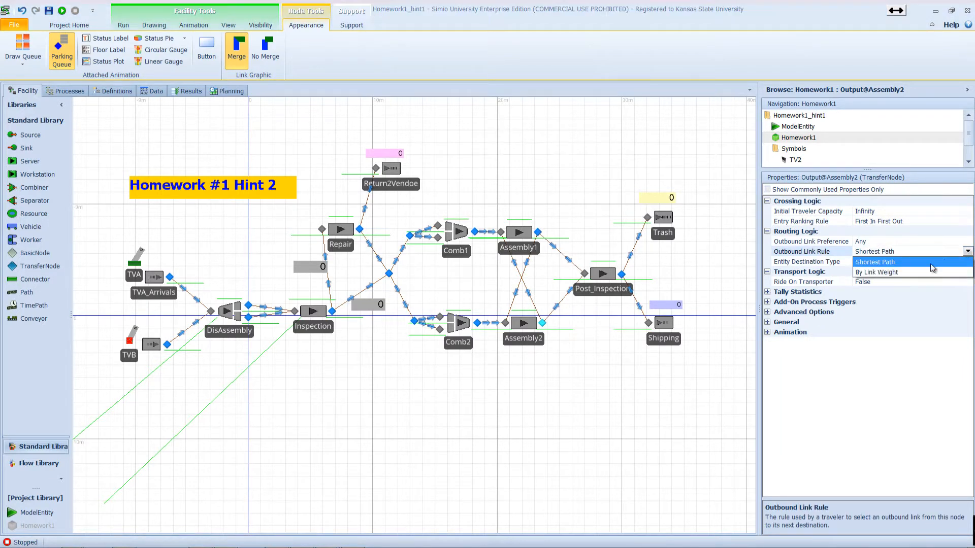
click(915, 272)
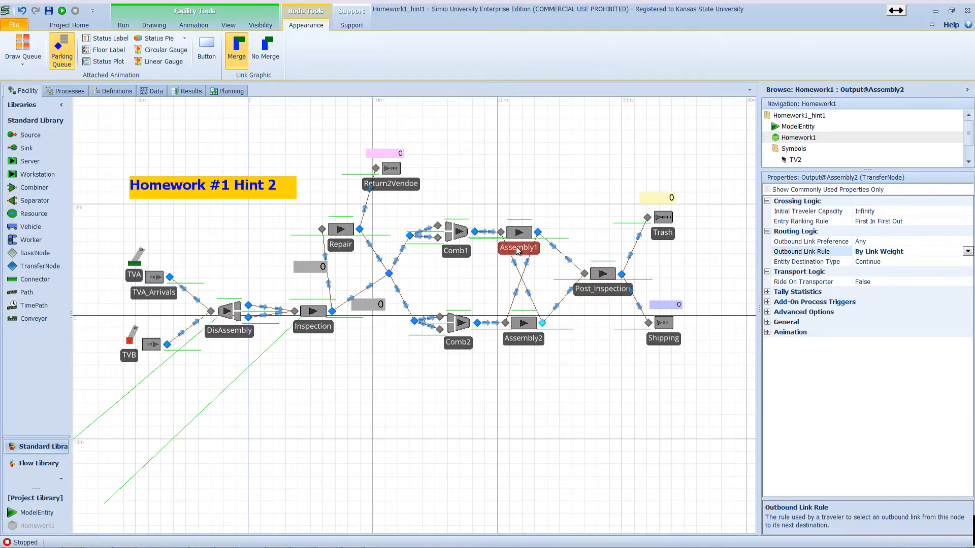
Paste Entity.Is.TVA as the selection weight of the path from Assembly1 to Post_Inspection
click(560, 254)
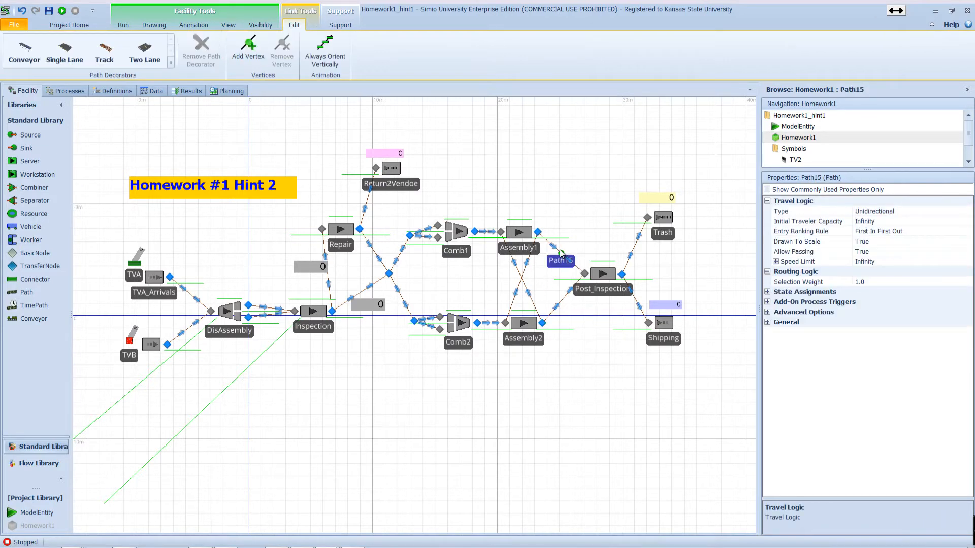
click(881, 280)
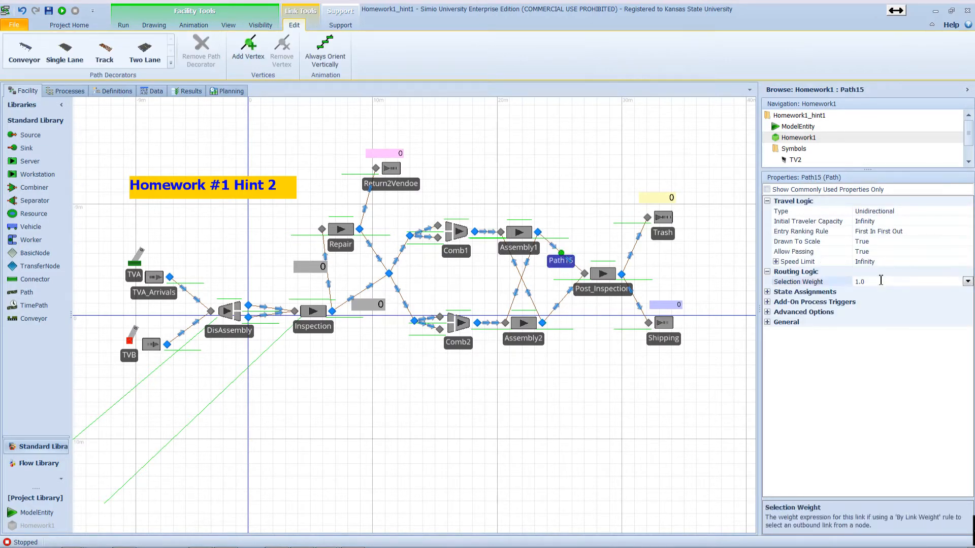
click(967, 281)
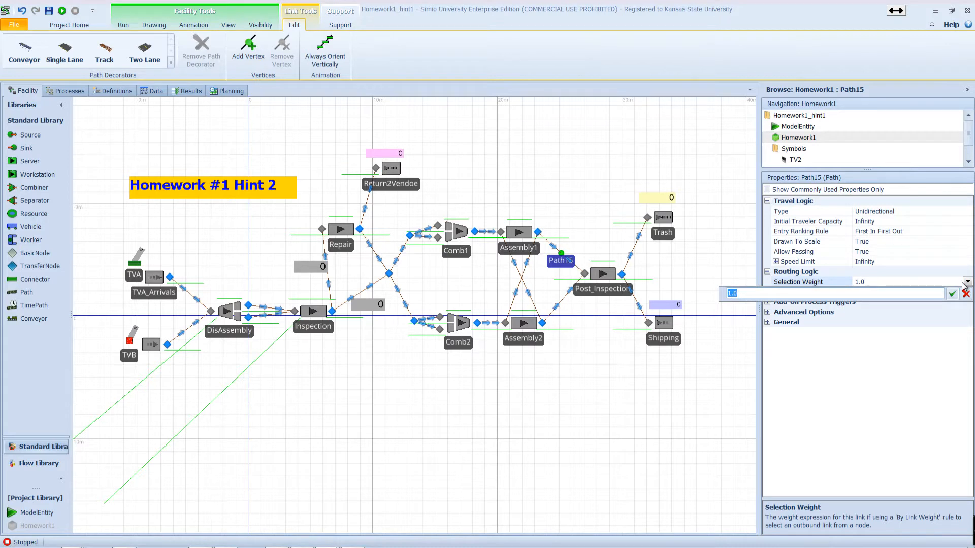
key(ctrl+v)
click(952, 294)
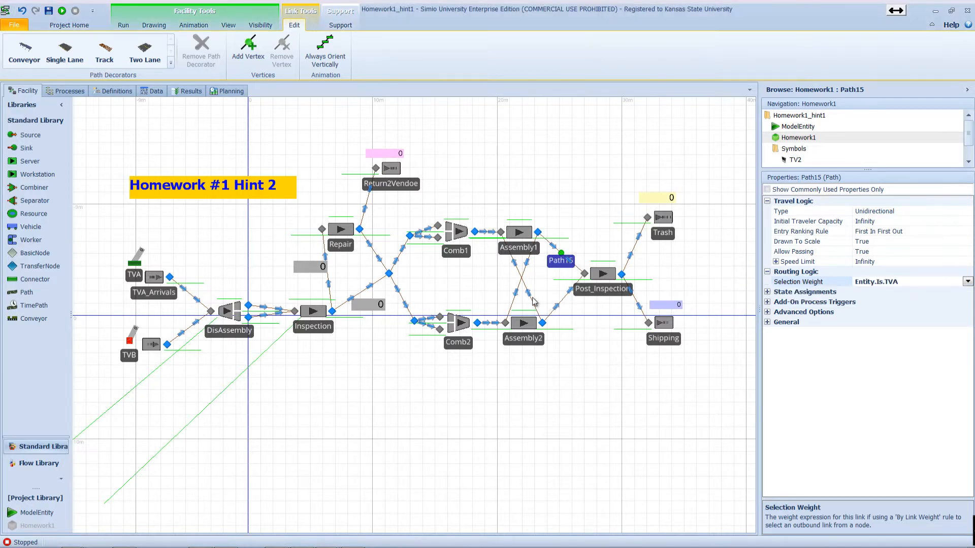
Set the selection weight of the path from Assembly1 to Assembly2 to Entity.Is.TVB
click(519, 273)
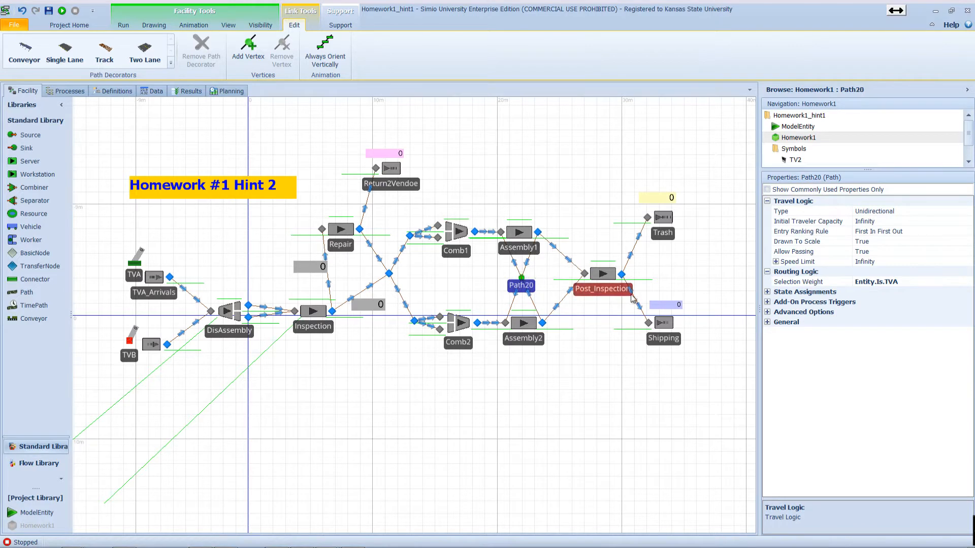
click(527, 263)
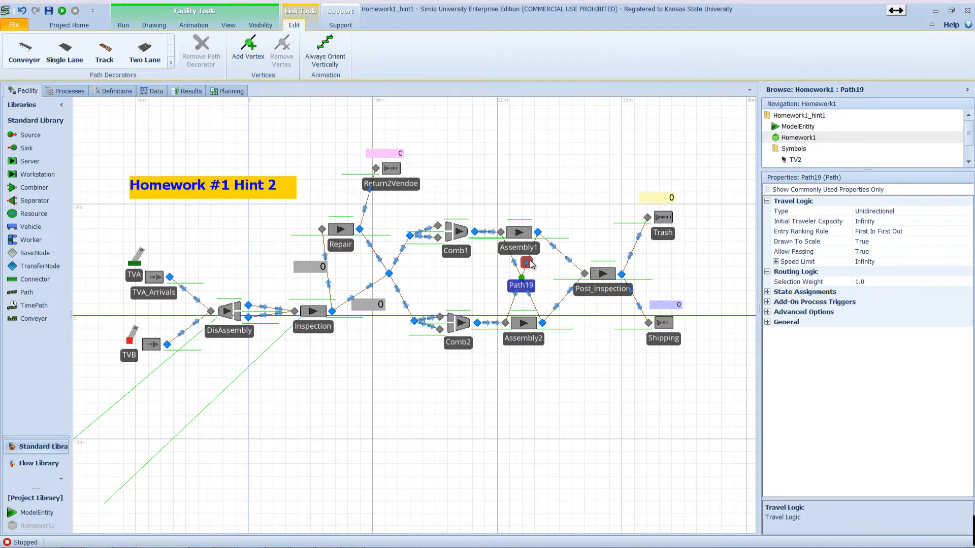
click(935, 283)
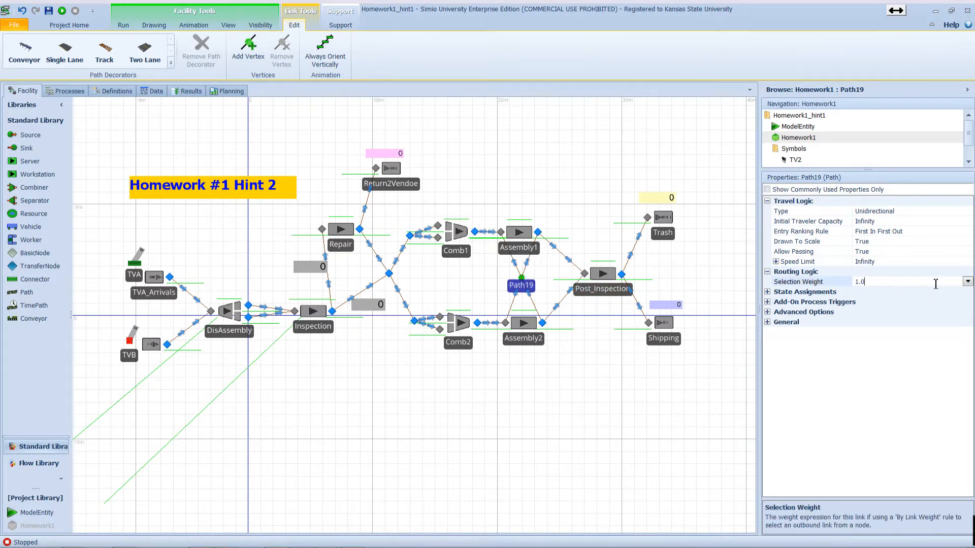
click(967, 282)
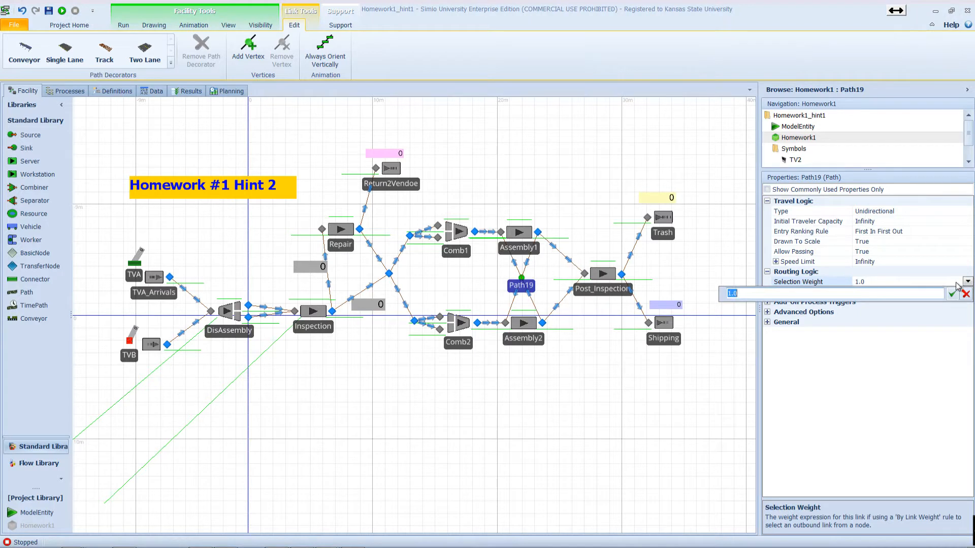
text(Entity.Is.TVB)
key(Return)
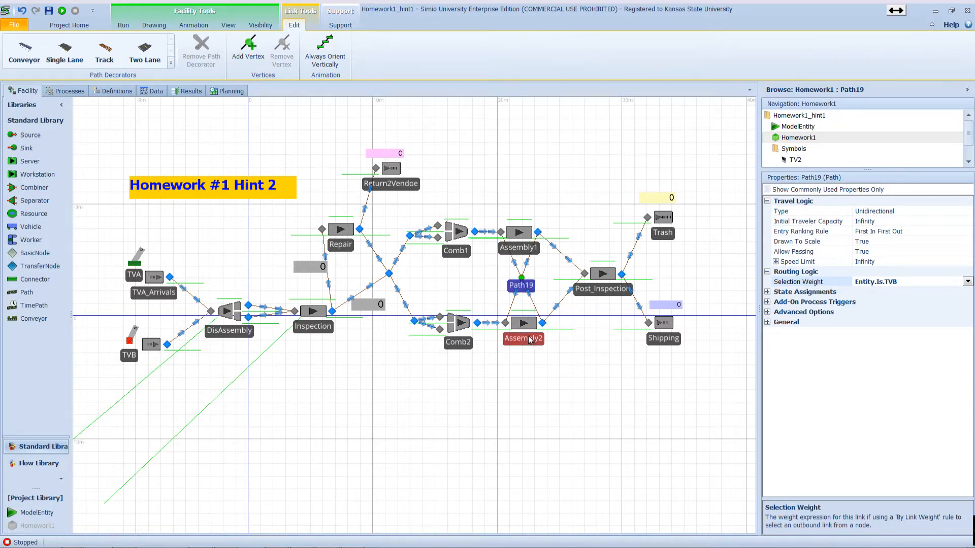
Review the process logic properties of the Assembly1 and Assembly2 servers
click(520, 254)
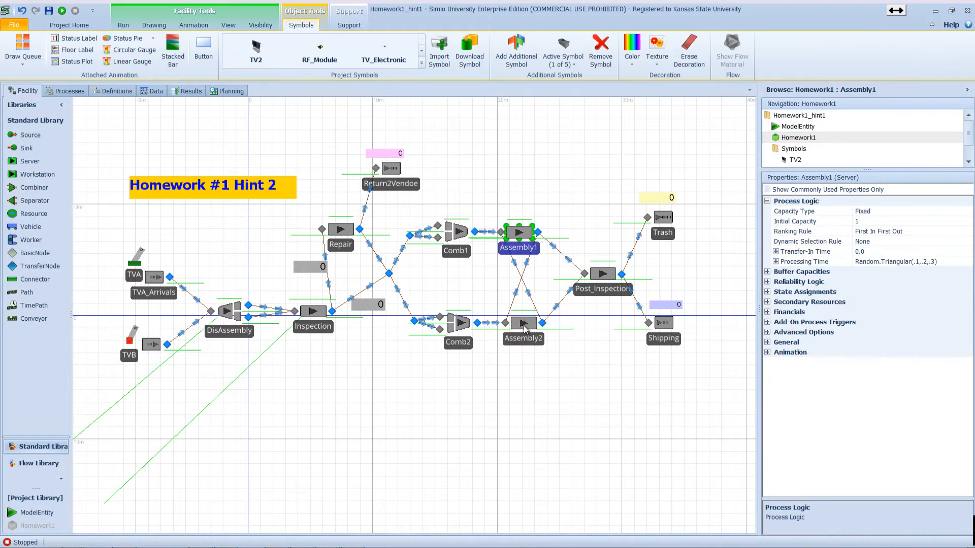
click(524, 326)
click(525, 249)
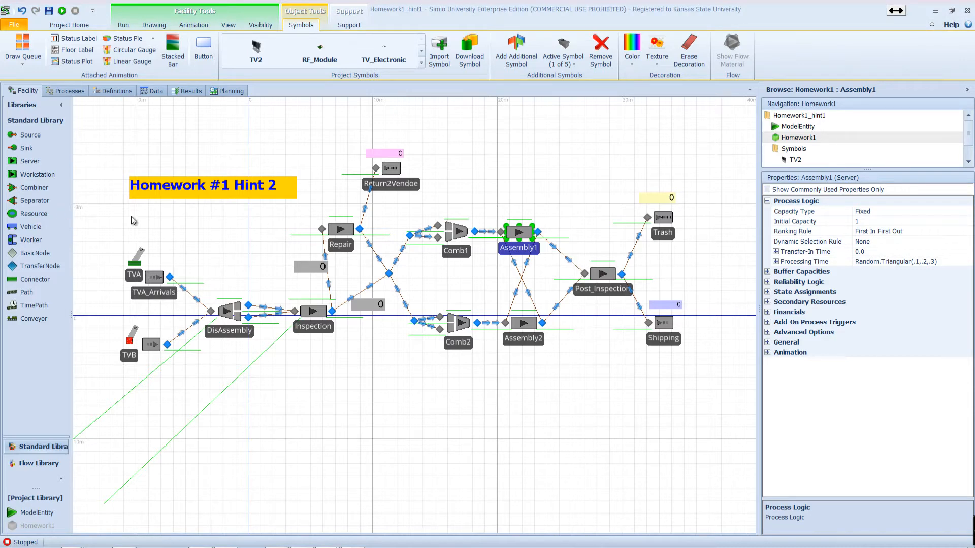
Open the Assem_PT data table and widen its Assem1 and Assem2 columns
click(156, 97)
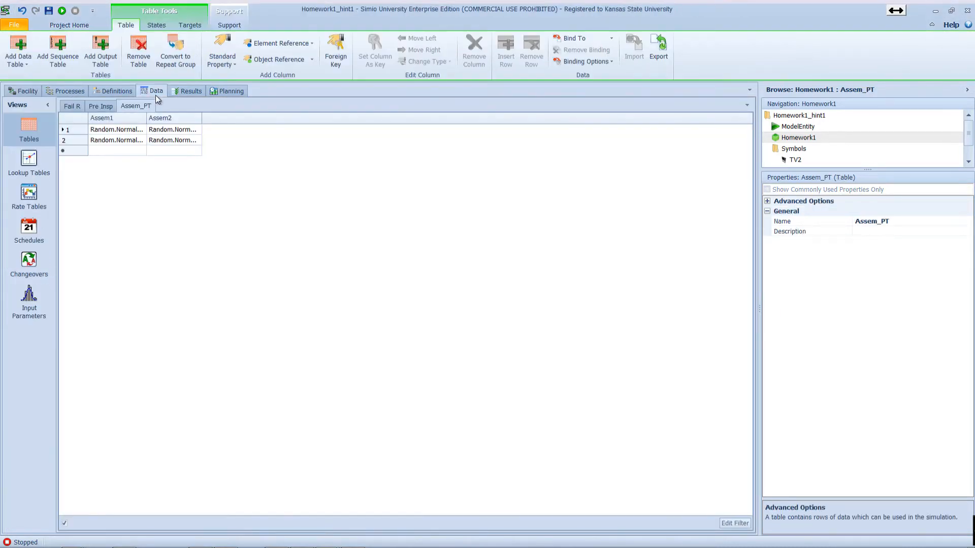
double_click(145, 120)
click(217, 122)
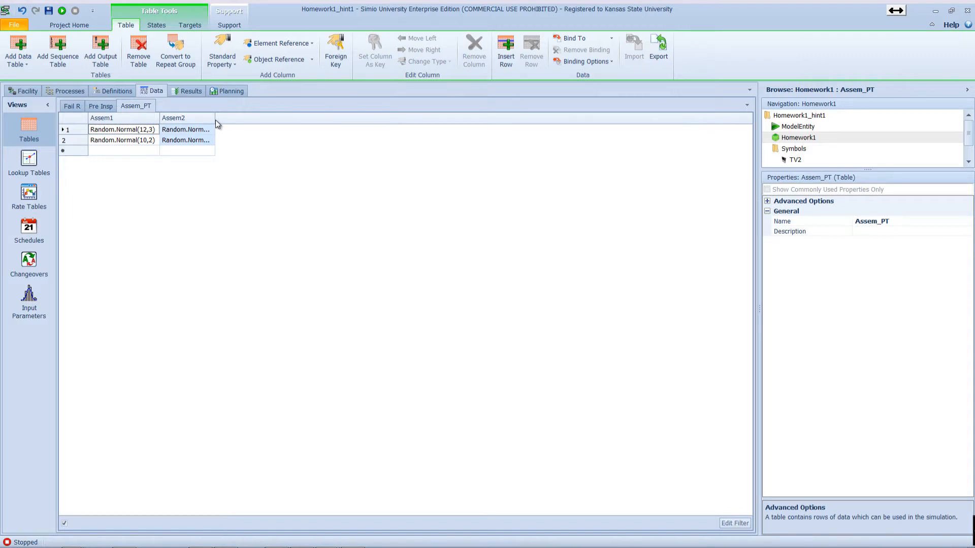
drag(217, 123, 230, 124)
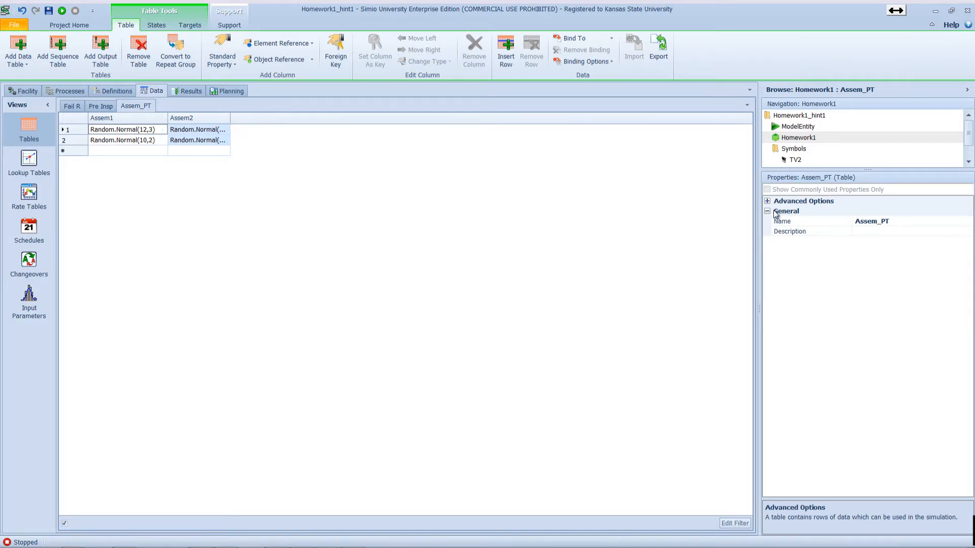
Set the description of the Assem_PT table to "ProcessingTimes for Assembly Stations", widening the property area to fit it
drag(759, 306, 739, 306)
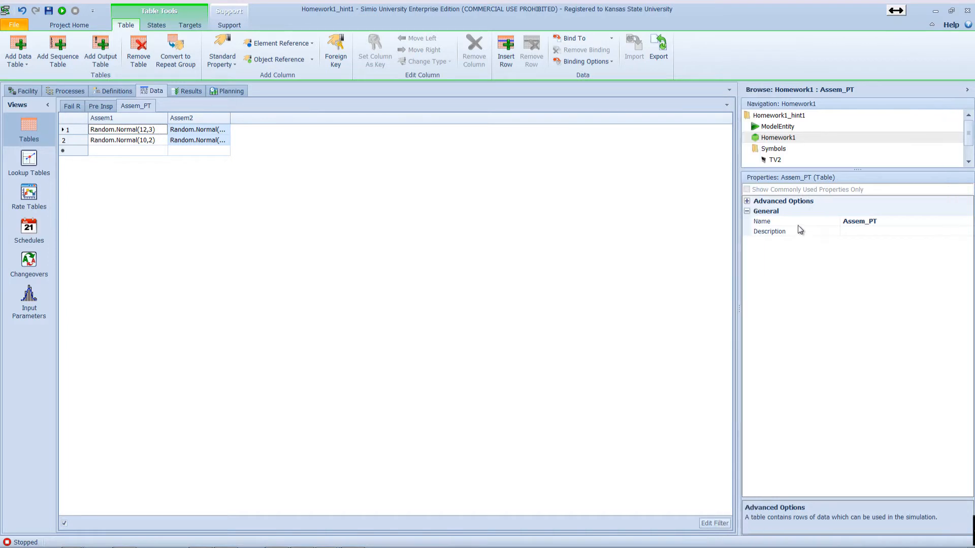
click(858, 232)
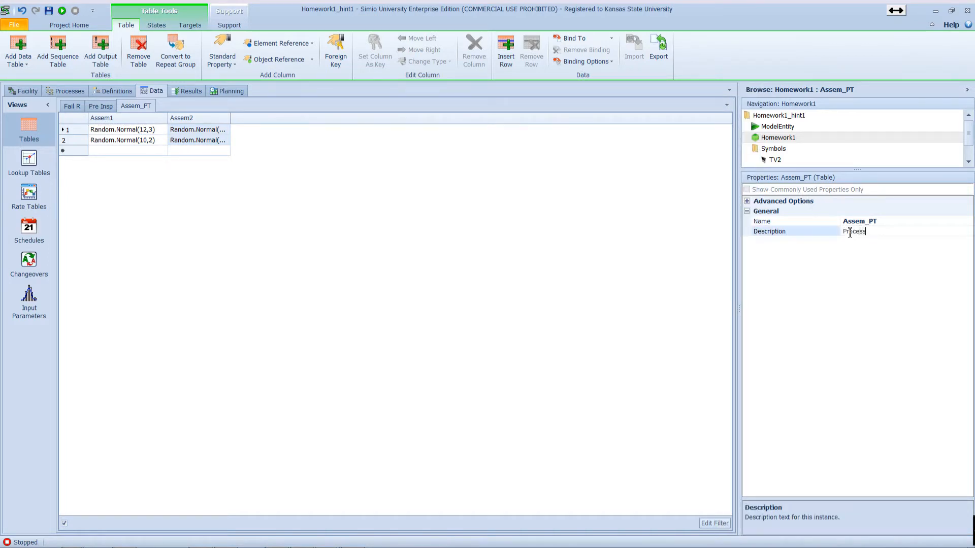
text(ProcessingTimes for Assembly Stations)
key(Return)
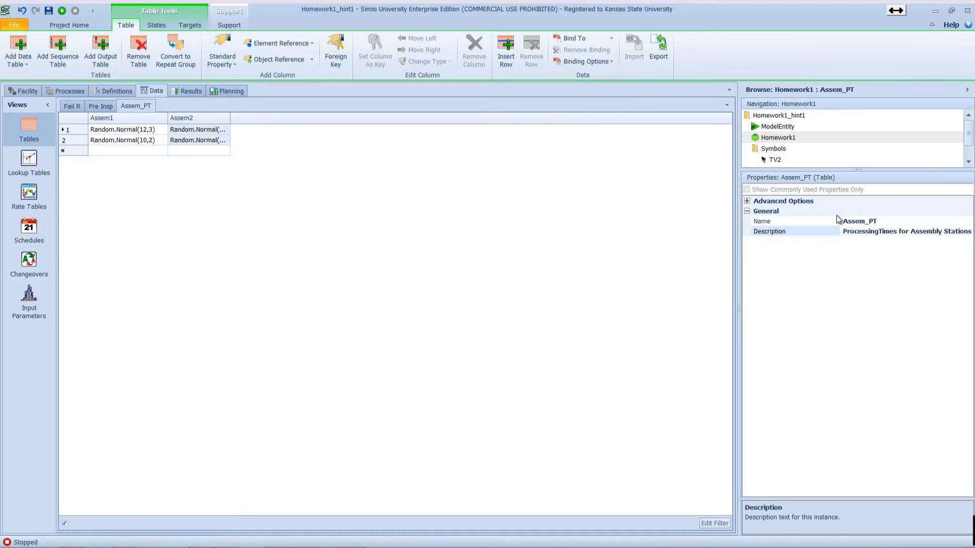
drag(840, 219, 803, 220)
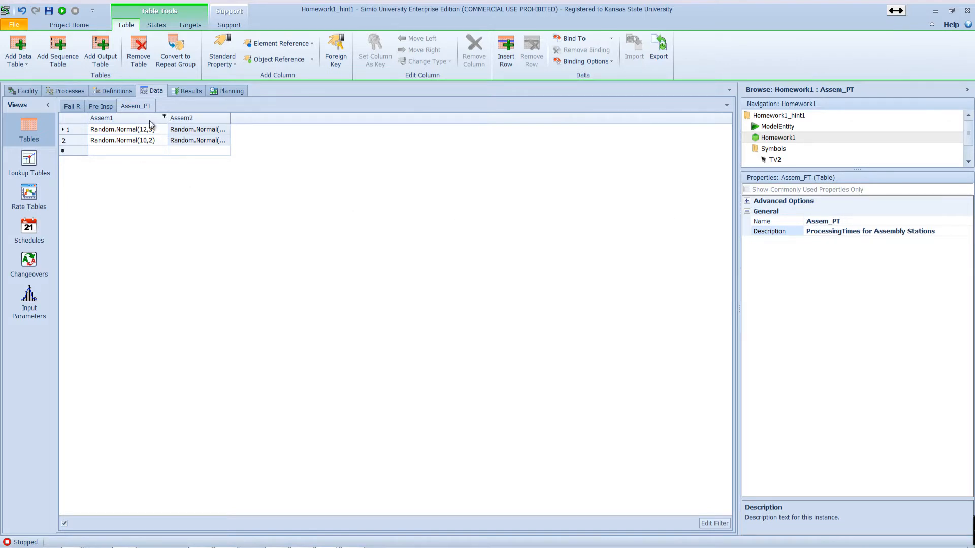
Widen the Assem2 column further so its complete Random.Normal expressions fit
click(134, 121)
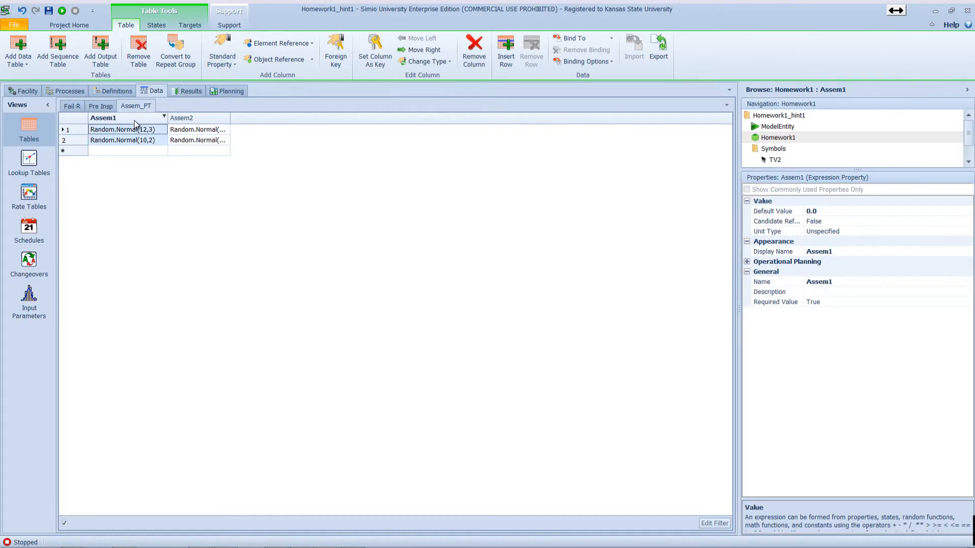
click(200, 117)
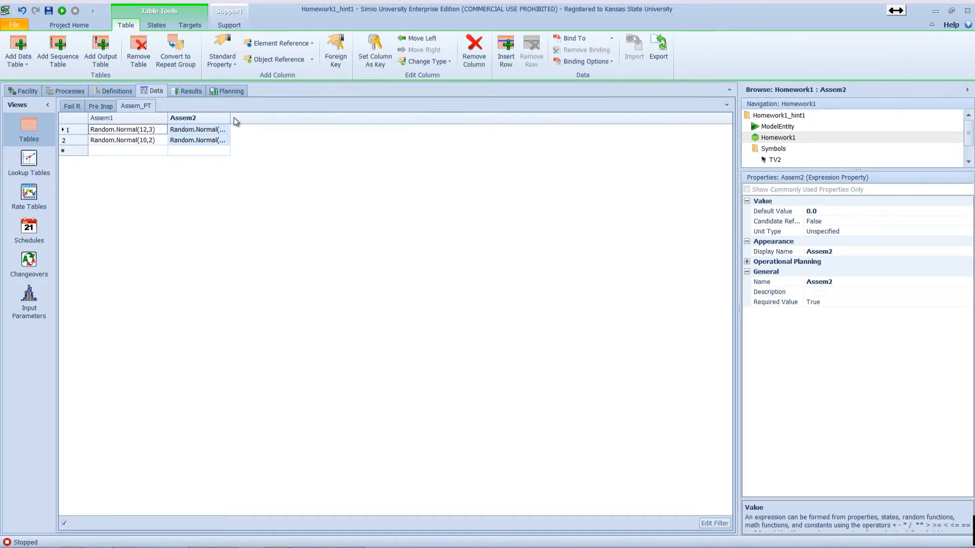
drag(230, 116, 284, 117)
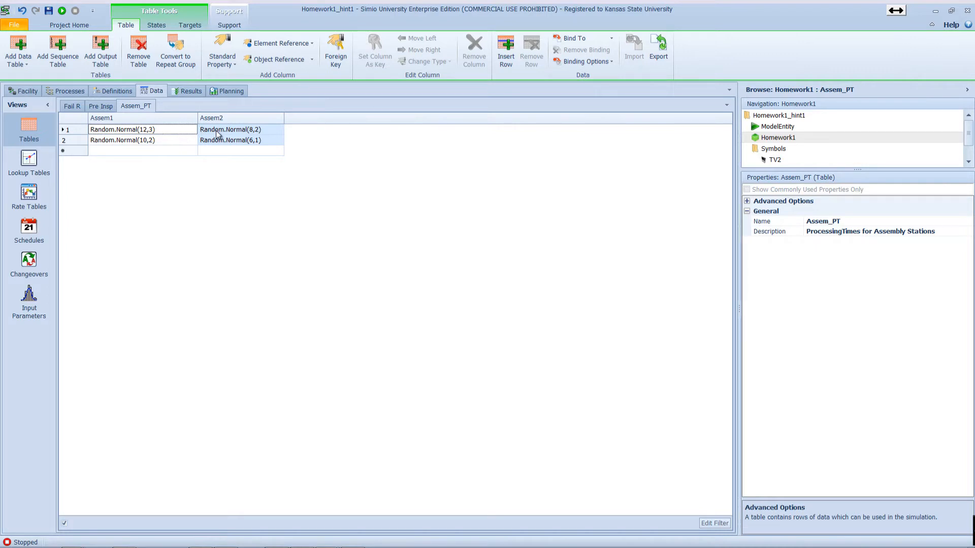
Set the Assem1 column's unit type to Time with Minutes as its default units
click(154, 129)
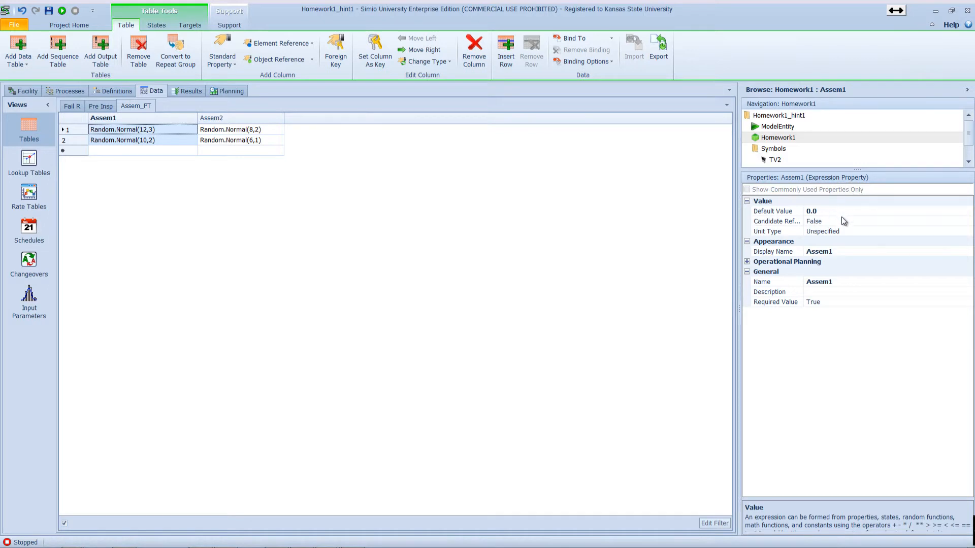
click(877, 231)
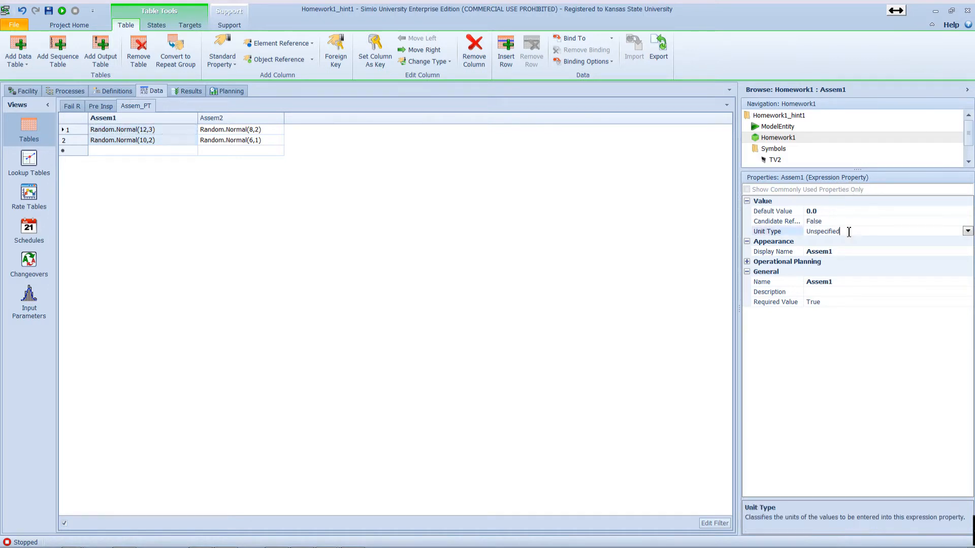
click(967, 232)
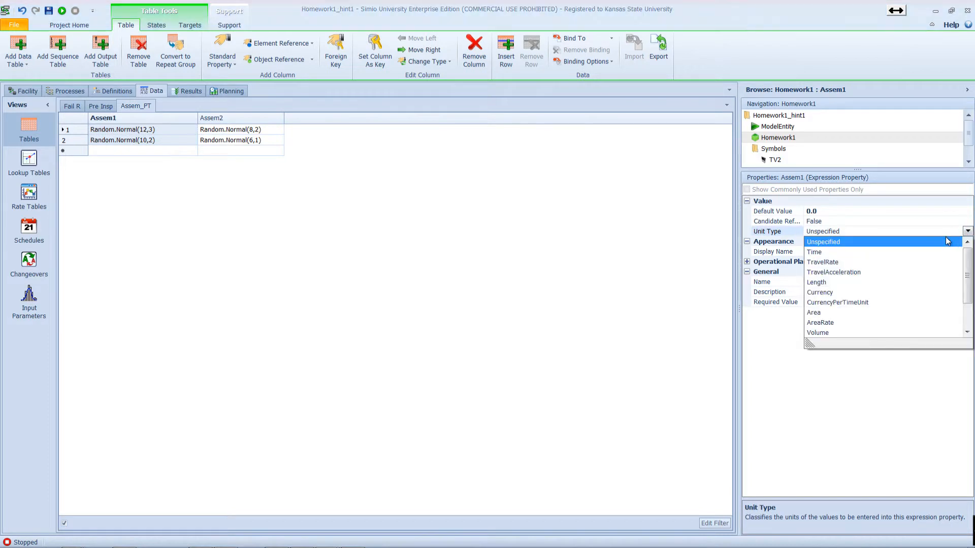
click(870, 254)
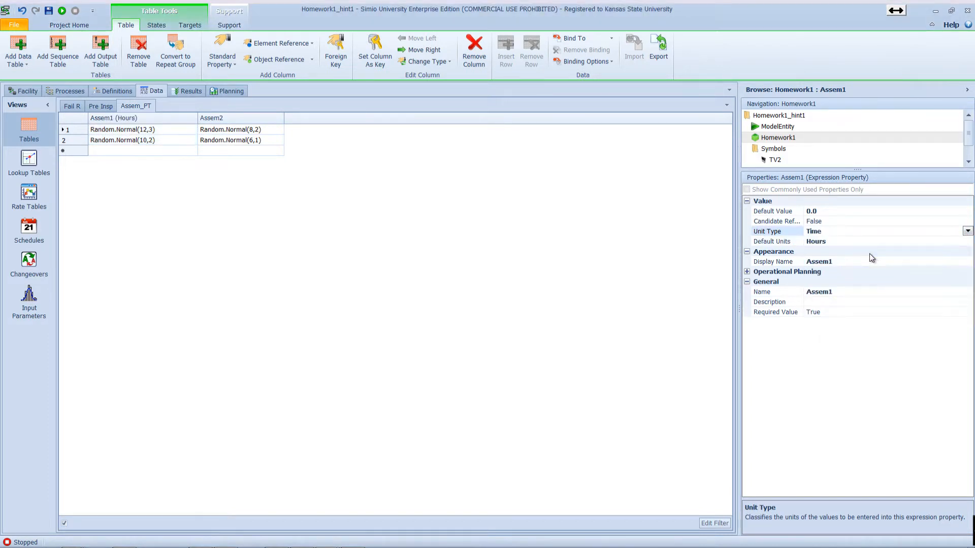
click(843, 242)
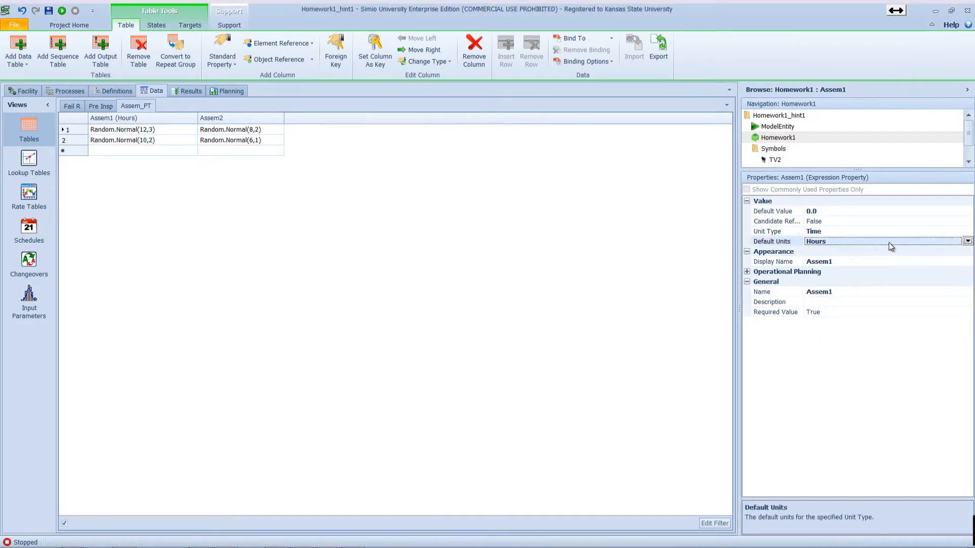
click(967, 242)
click(825, 262)
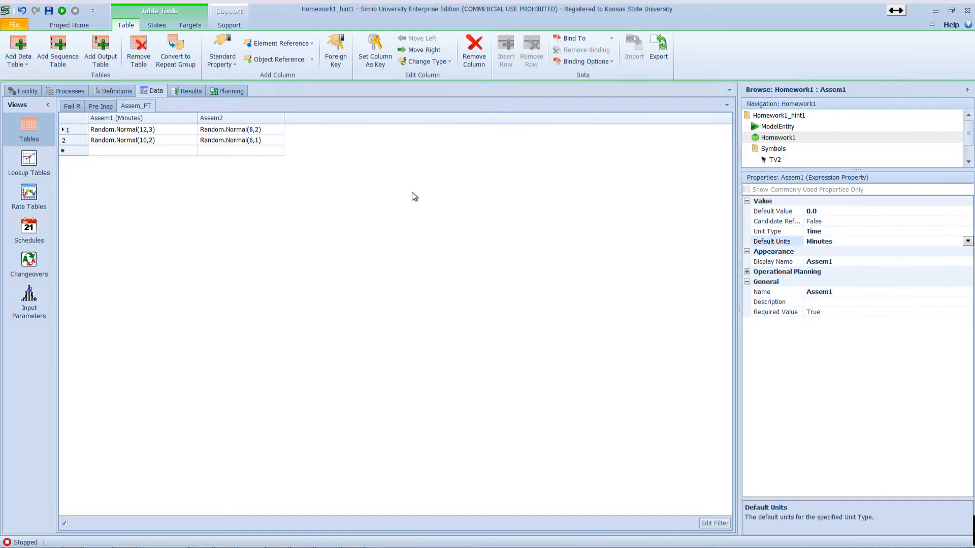
Set the Assem2 column's unit type to Time with Minutes as default units, and narrow the Assem1 column
click(243, 117)
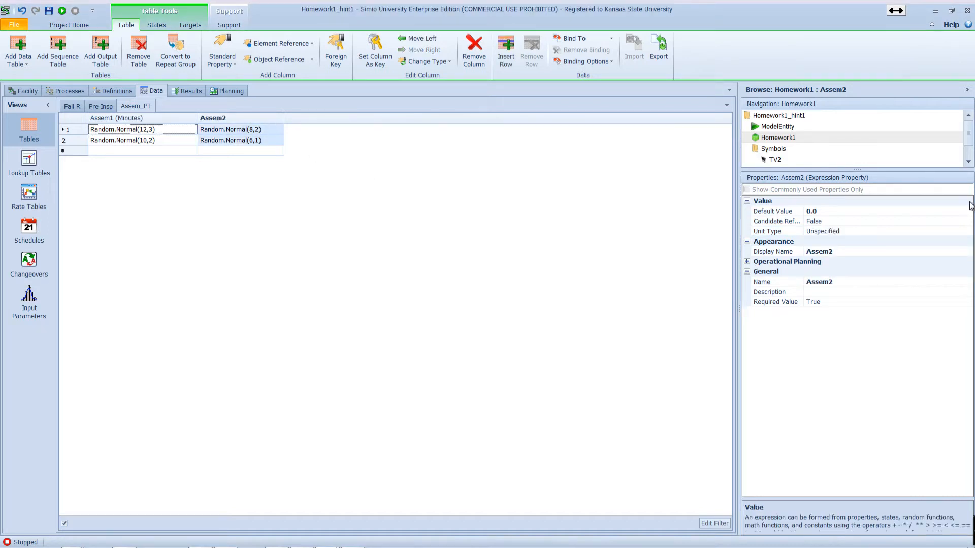
click(956, 232)
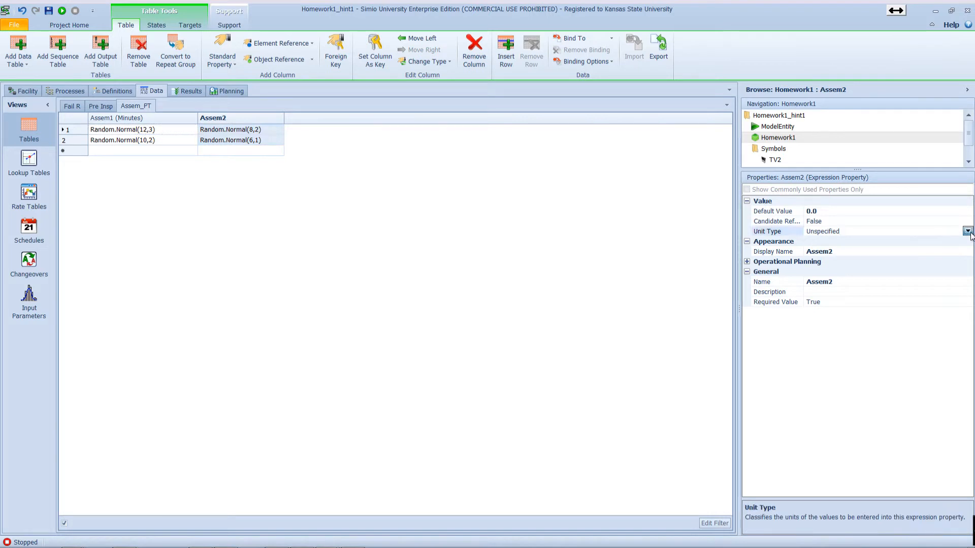
click(967, 231)
click(815, 252)
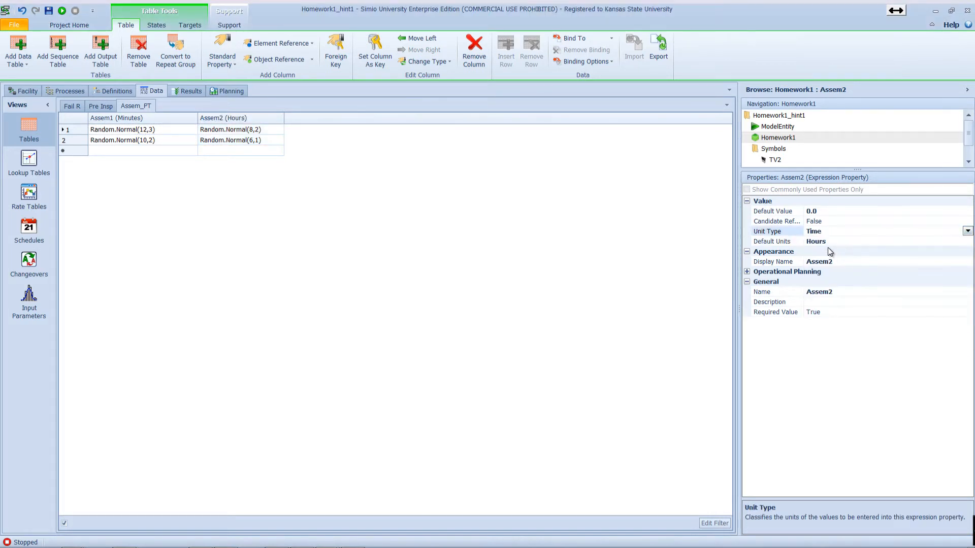
click(828, 243)
click(967, 241)
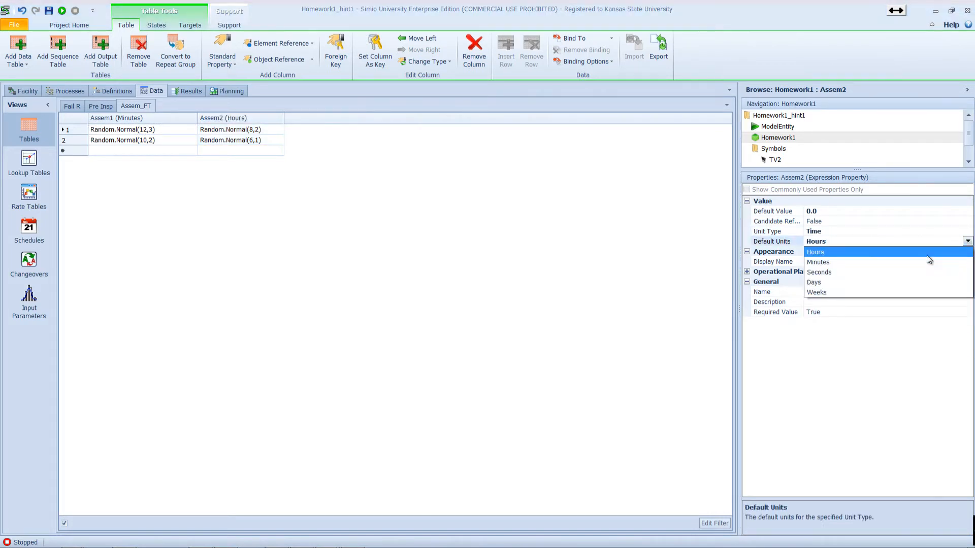
click(842, 263)
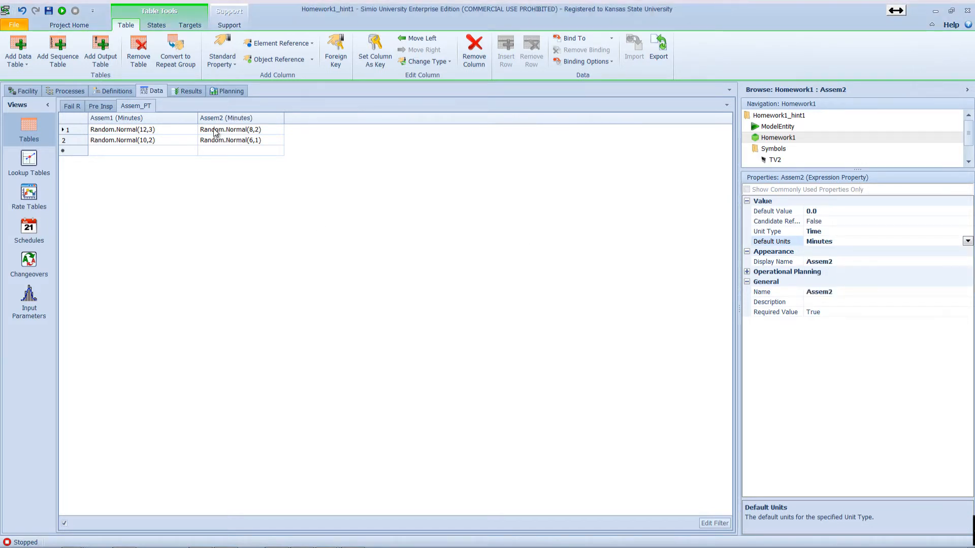
drag(197, 116, 175, 116)
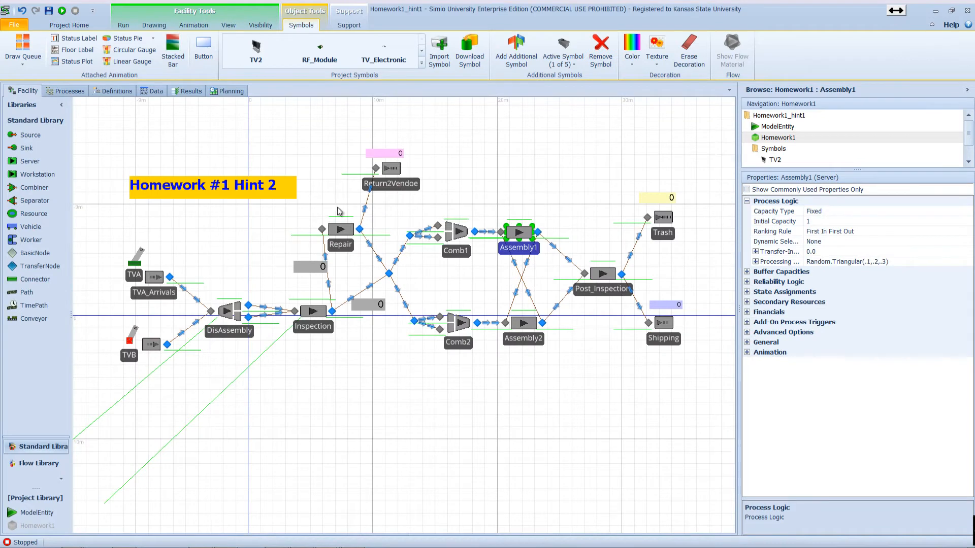
Set the processing time of the Assembly1 server to the table expression Assem_PT[ModelEntity.ModelType, 1]
double_click(513, 246)
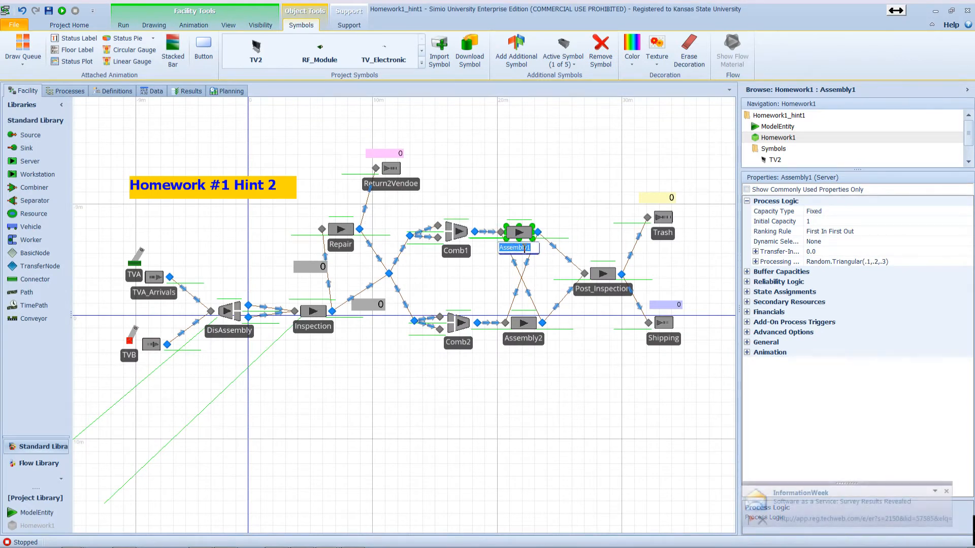
click(868, 260)
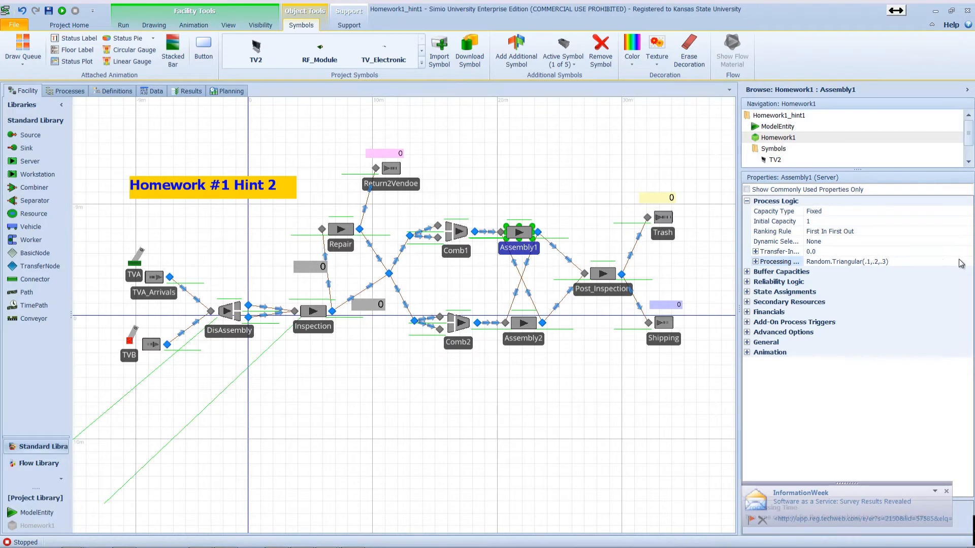
click(918, 261)
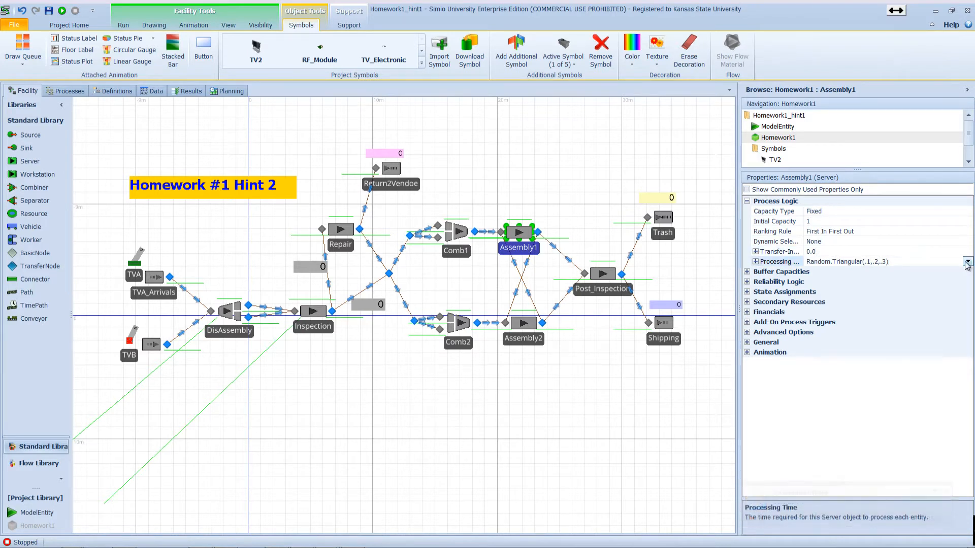
click(967, 261)
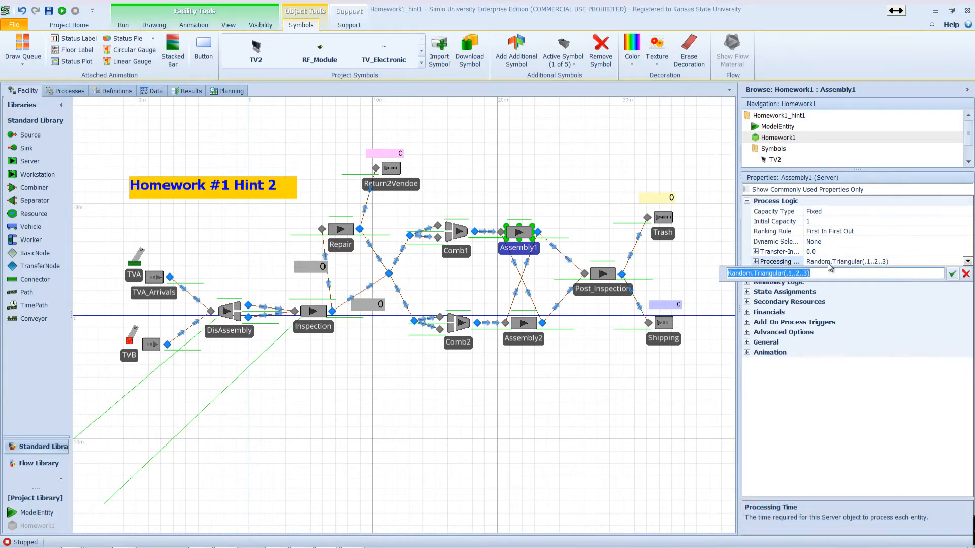
text(A)
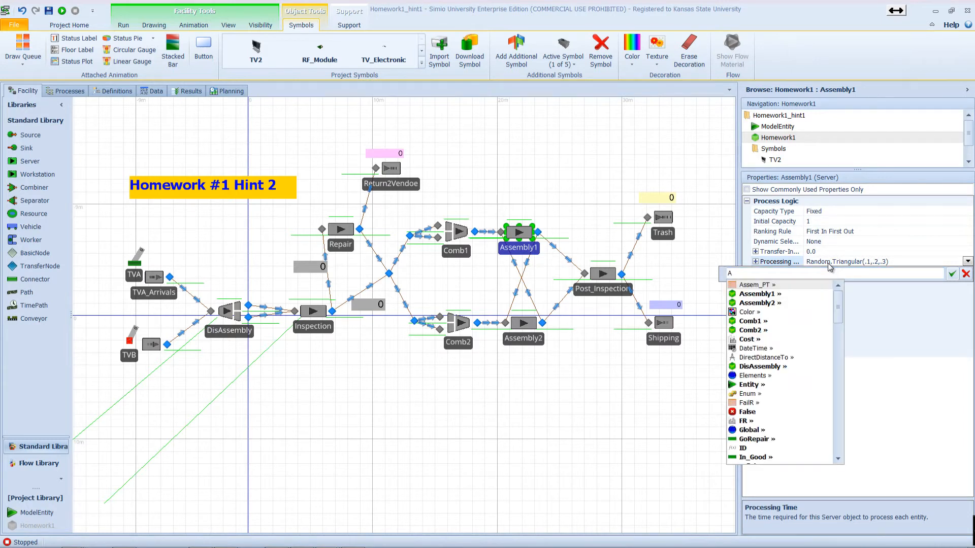
text(ssem_PT.)
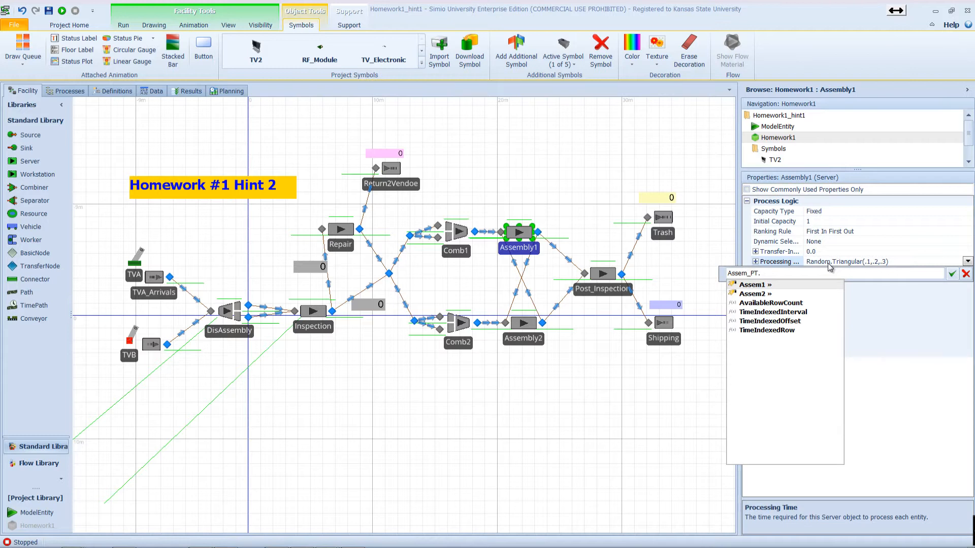
key(BackSpace)
text([)
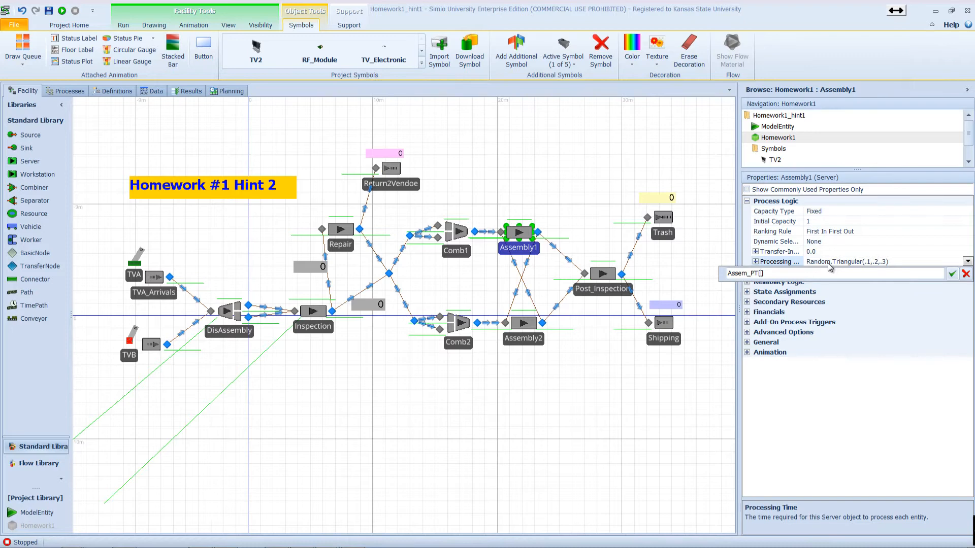
text(Mo)
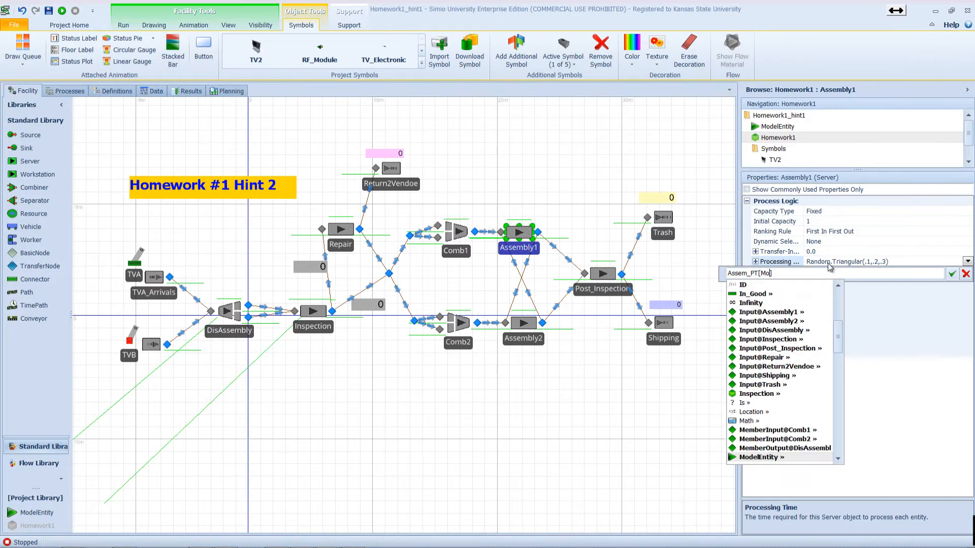
text(delEntity.)
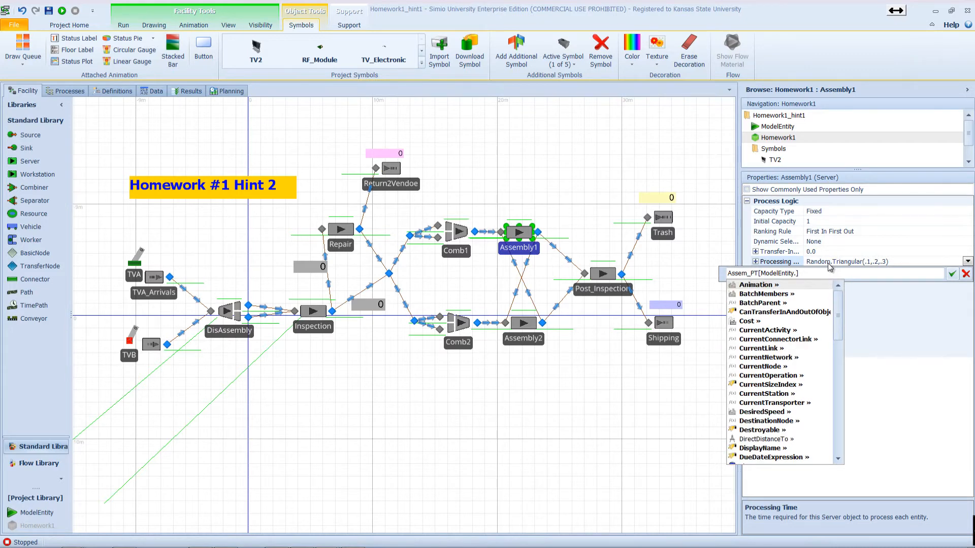
text(Mo)
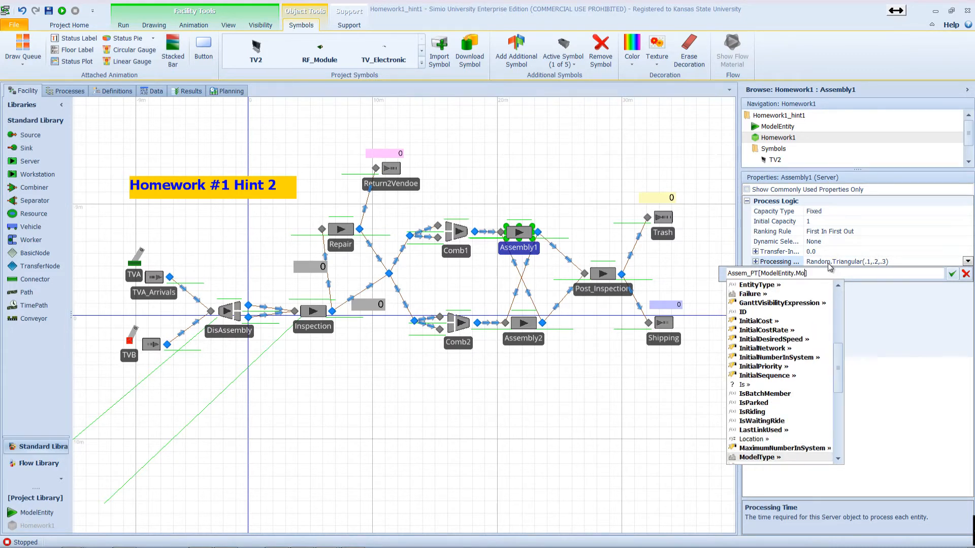
text(delType.)
key(BackSpace)
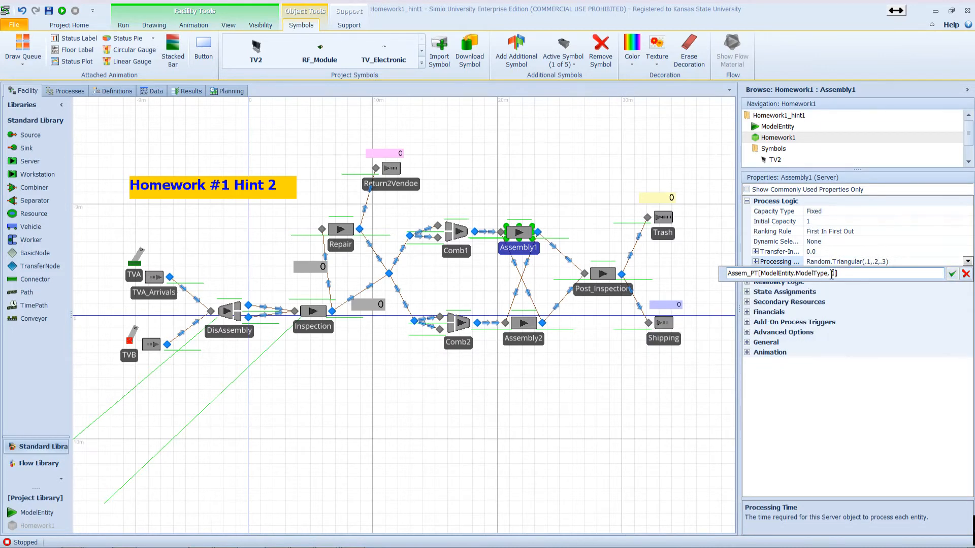
click(953, 274)
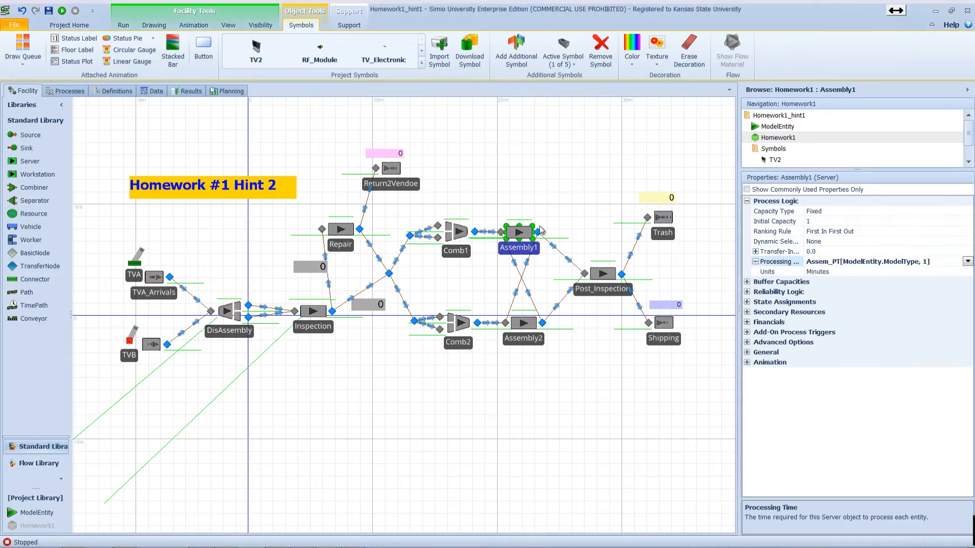
Review the rows and columns of the Assem_PT table that the Assembly1 processing time refers to
click(151, 91)
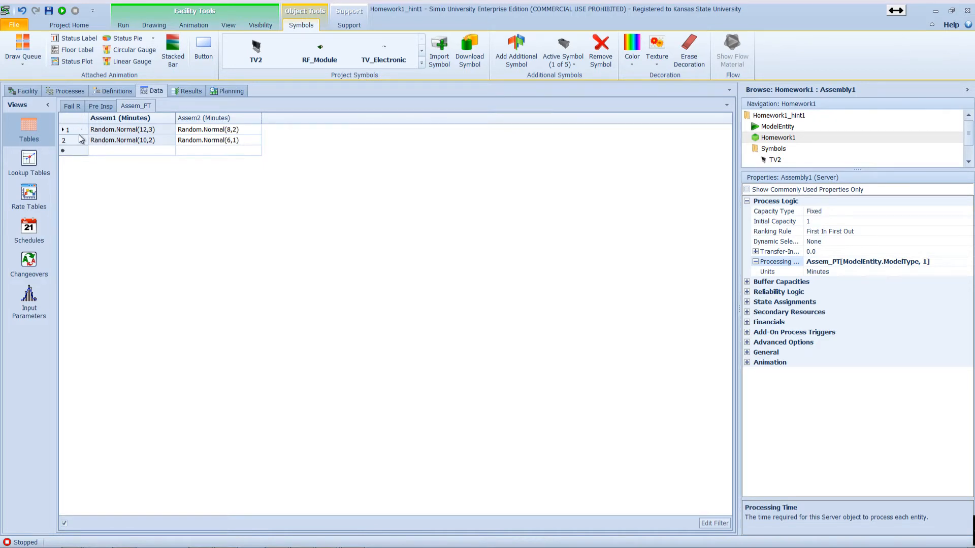
Copy the processing time expression of the Assembly1 server in the facility model
click(30, 91)
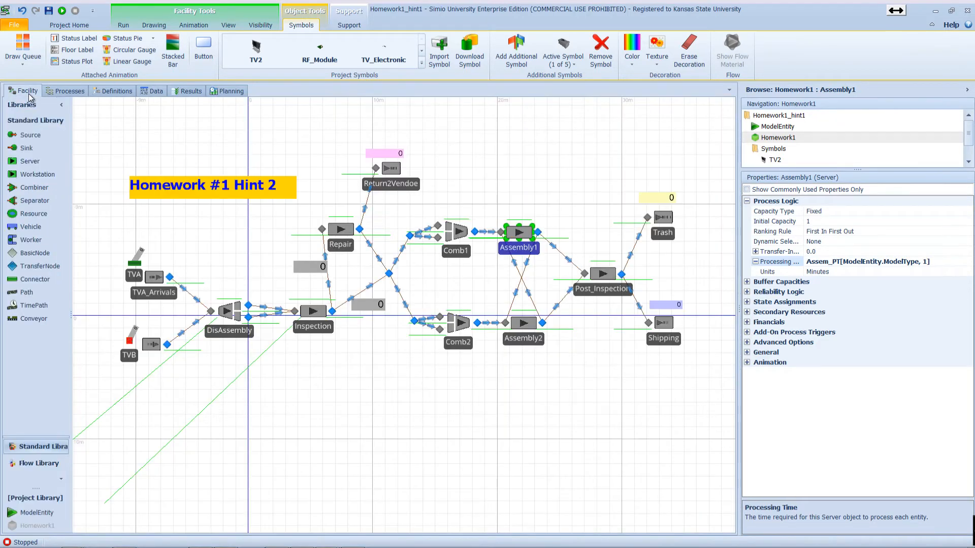
double_click(527, 254)
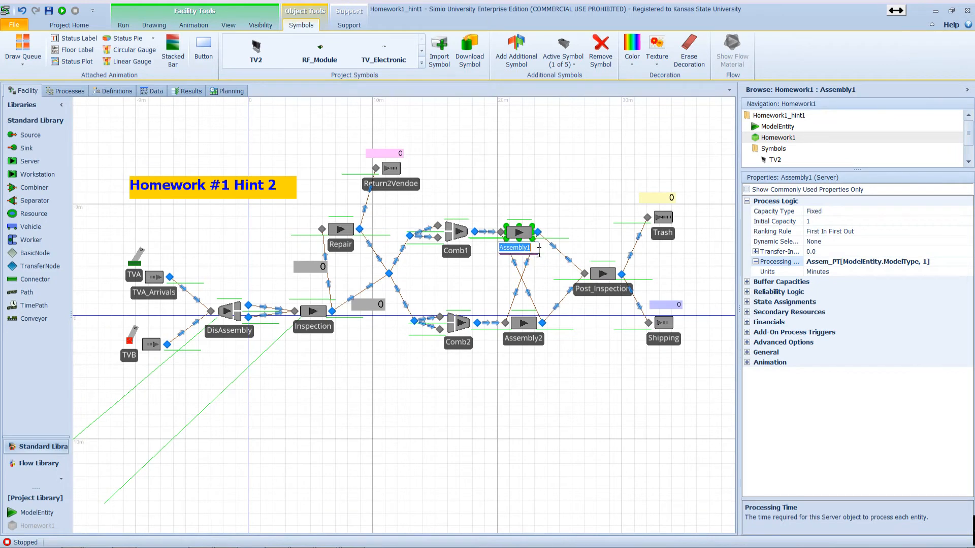
click(937, 263)
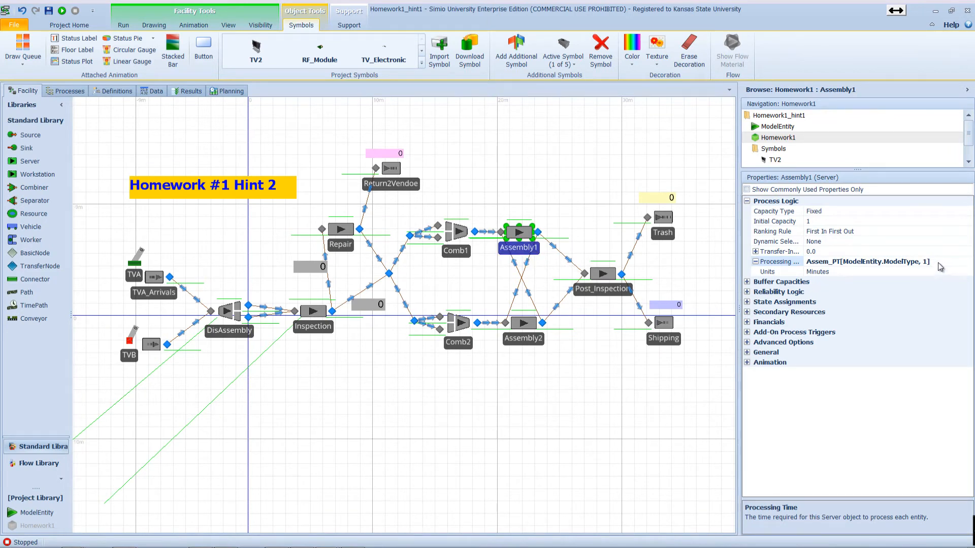
drag(940, 263, 793, 274)
key(ctrl+c)
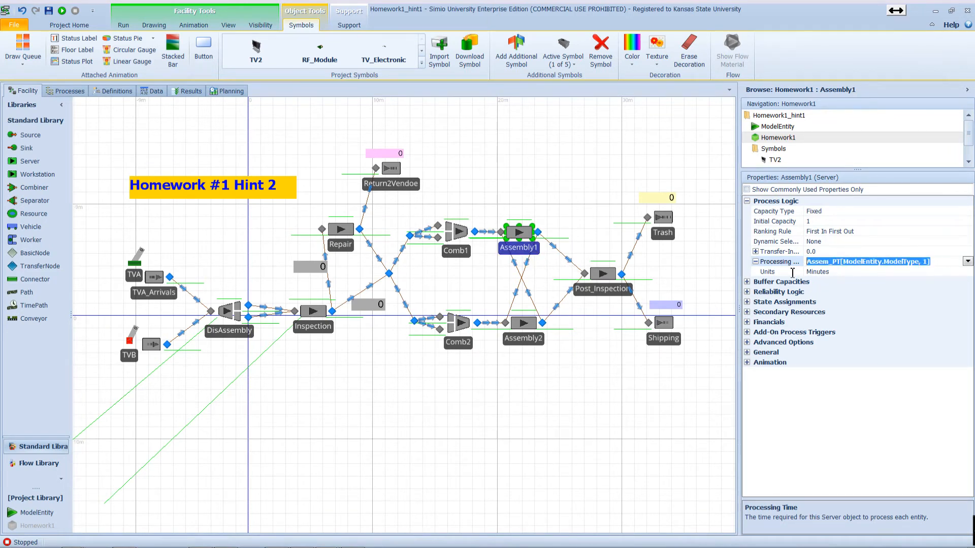
Set the processing time of the Assembly2 server to Assem_PT[ModelEntity.ModelType, 2], reusing the copied expression
click(520, 325)
click(896, 262)
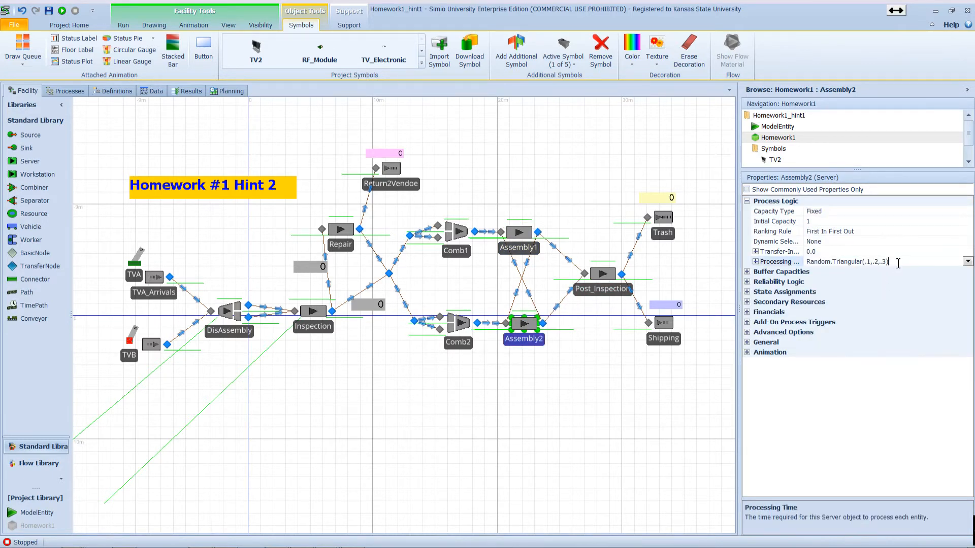
click(962, 261)
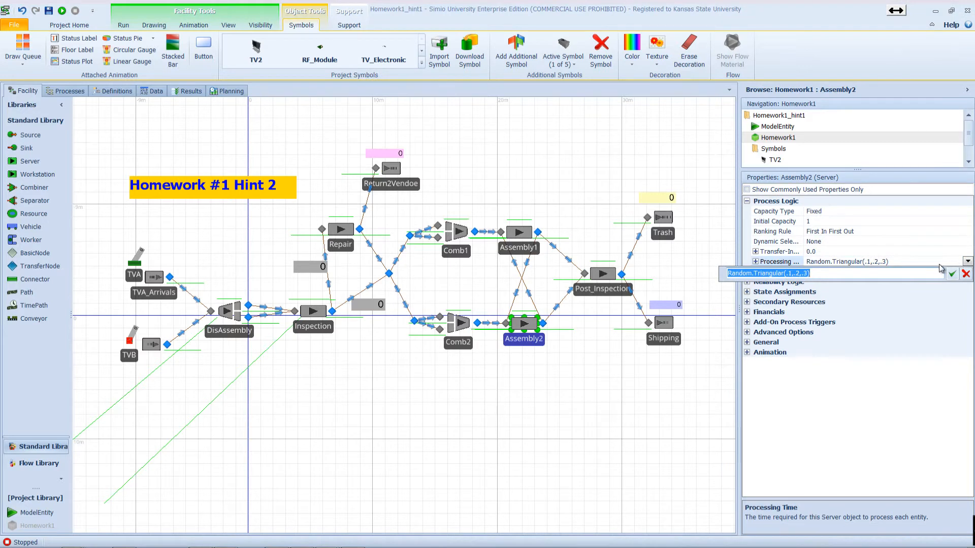
key(ctrl+v)
key(Left)
key(BackSpace)
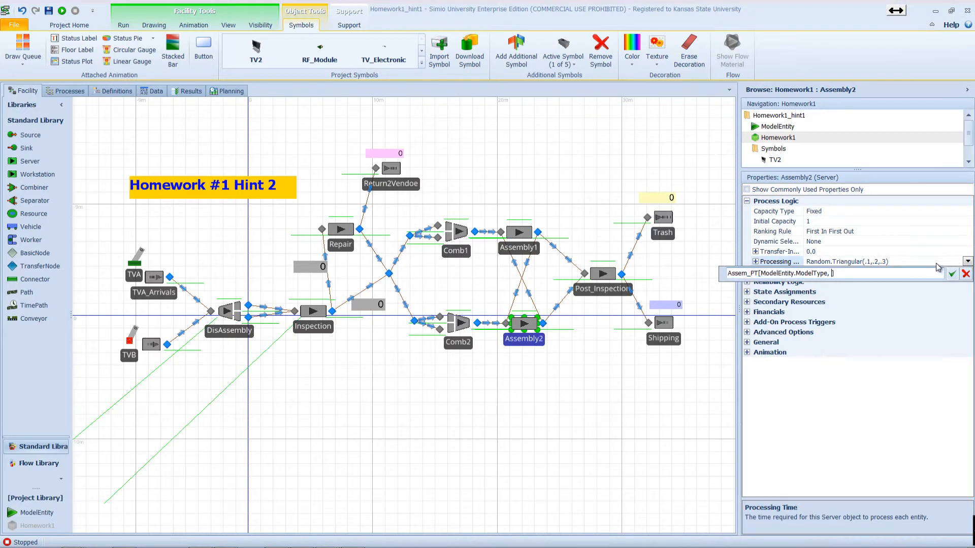
text(2)
key(Return)
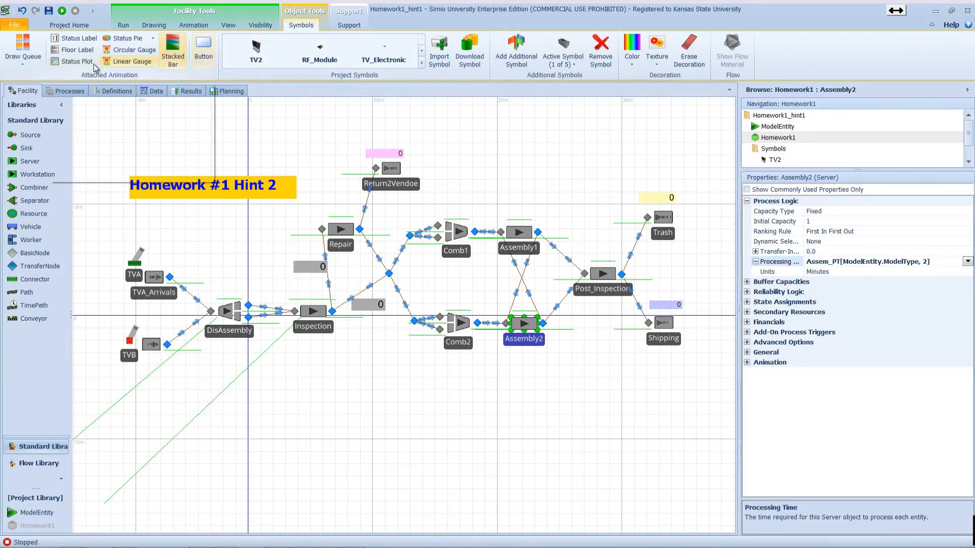
Run the model and stretch the Assembly2 input buffer queue diagonally to a point below Comb2, shifting Assembly2 slightly
click(62, 11)
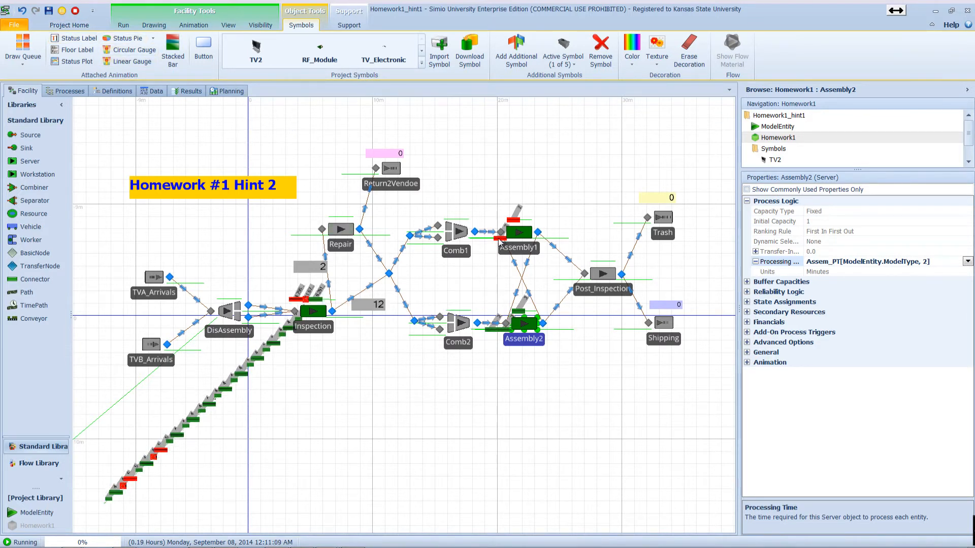
drag(514, 339, 406, 421)
click(490, 337)
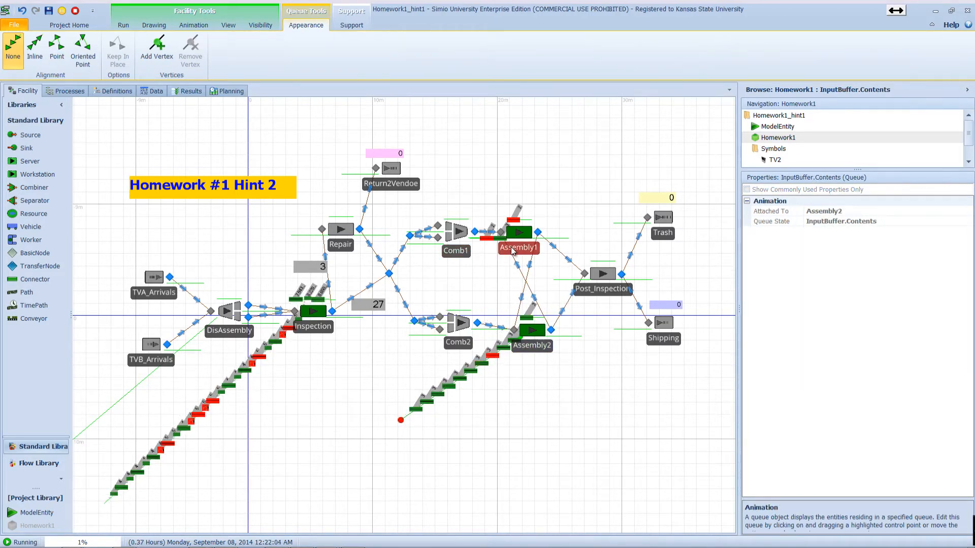
Move Assembly1 slightly up and right, and stretch its input buffer queue diagonally to a point above Comb1
drag(512, 252, 525, 238)
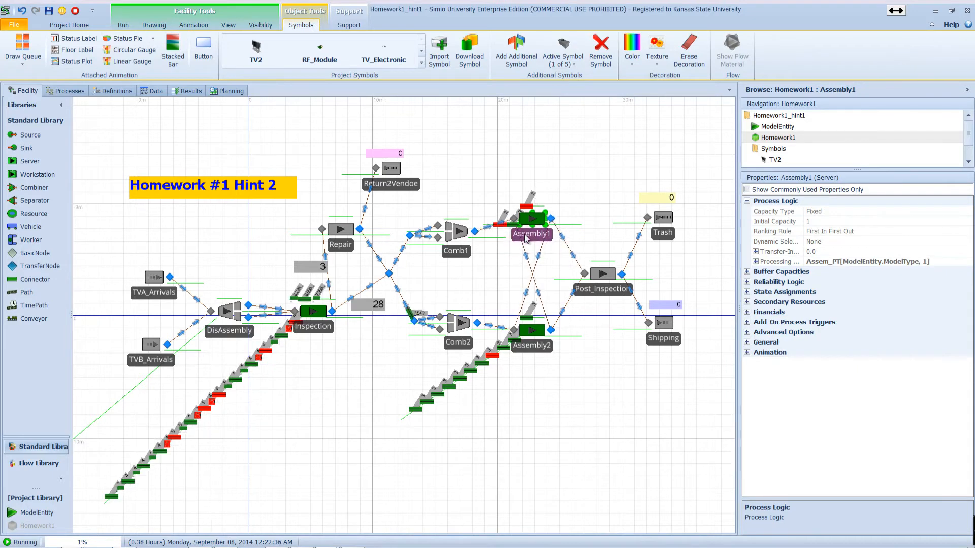
click(497, 227)
click(482, 226)
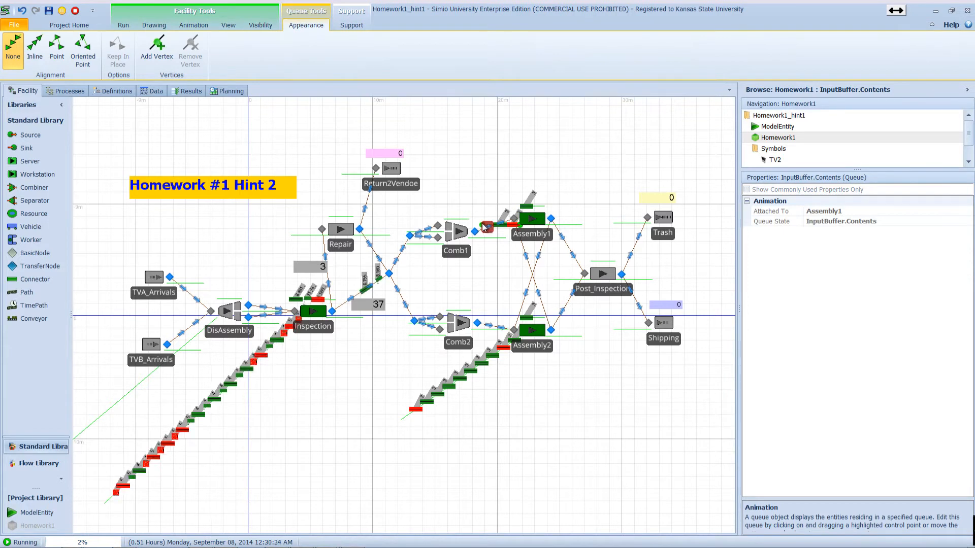
drag(482, 227, 451, 143)
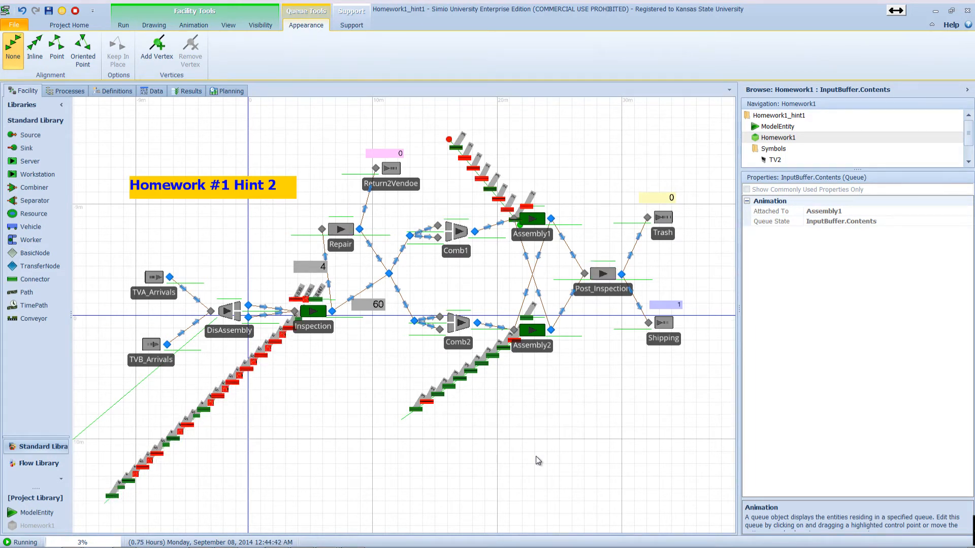
Check the processing time settings of the Post_Inspection and Inspection servers while the model runs
click(600, 301)
click(601, 299)
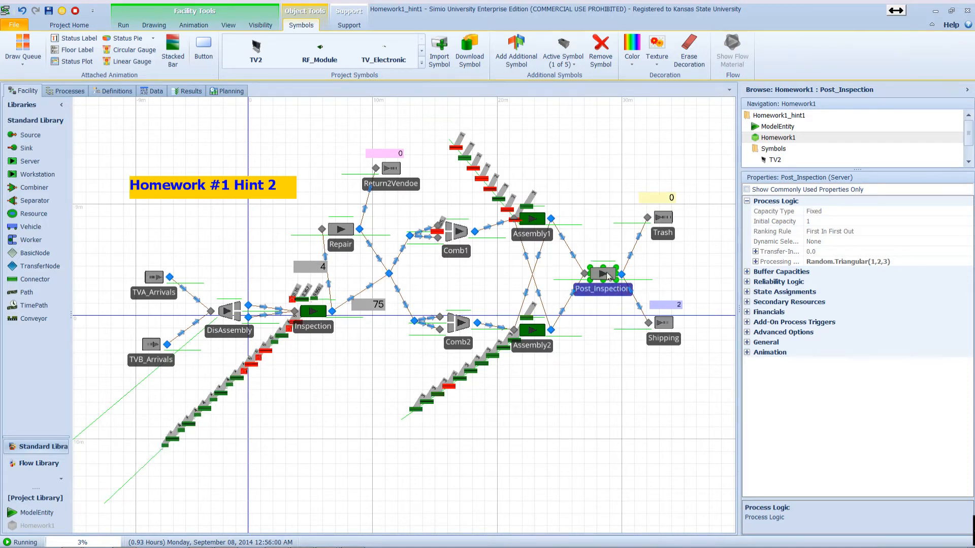
click(318, 325)
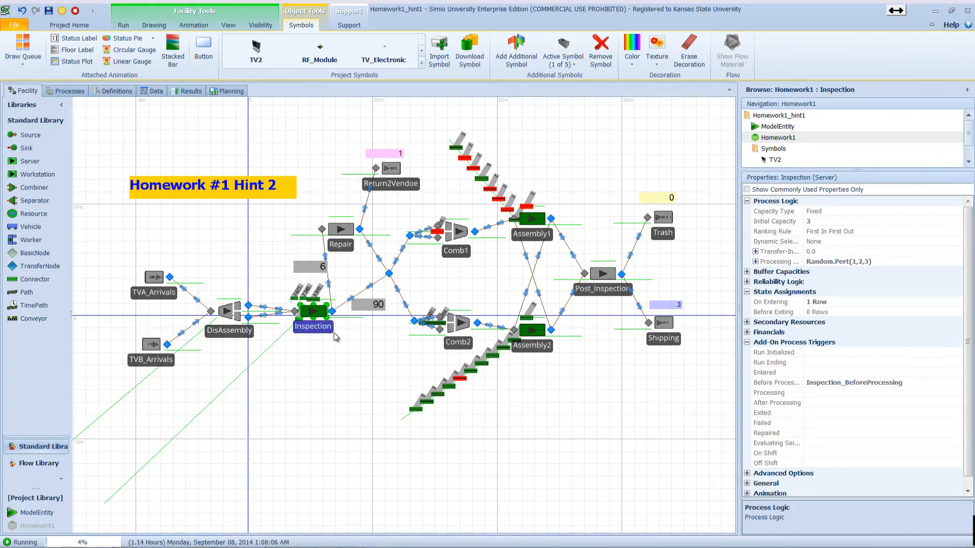
click(304, 329)
click(341, 359)
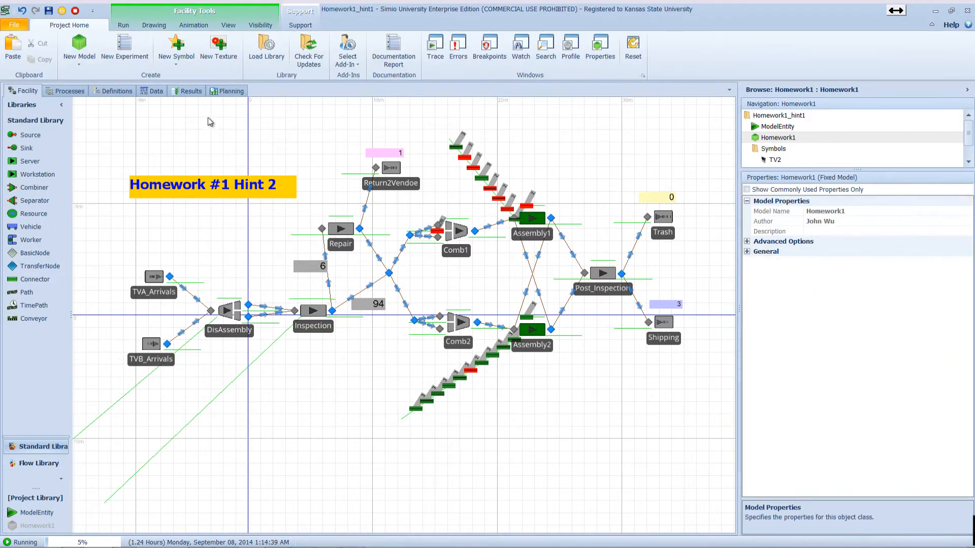
Stop the run and widen the Screen and Electronic columns of the Pre Insp table to show their full expressions
click(152, 92)
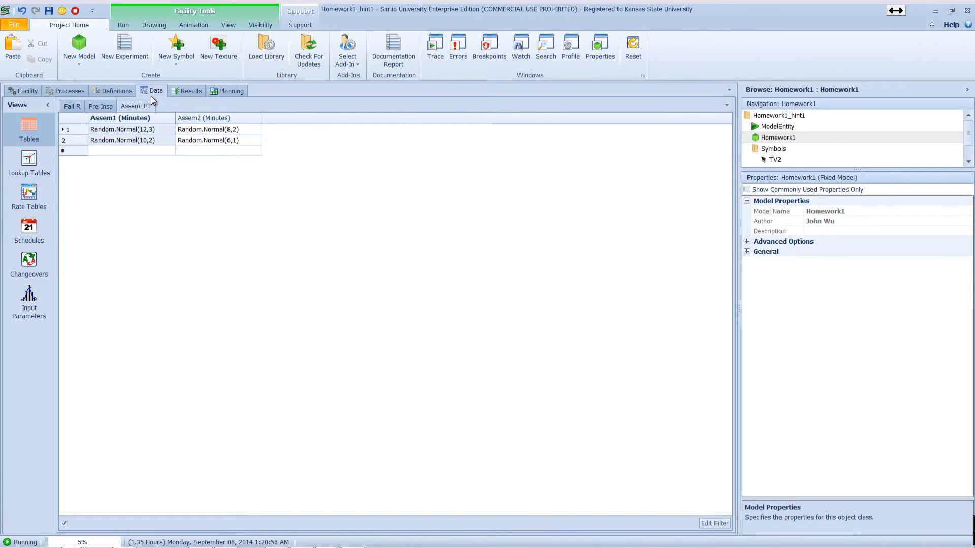
click(76, 11)
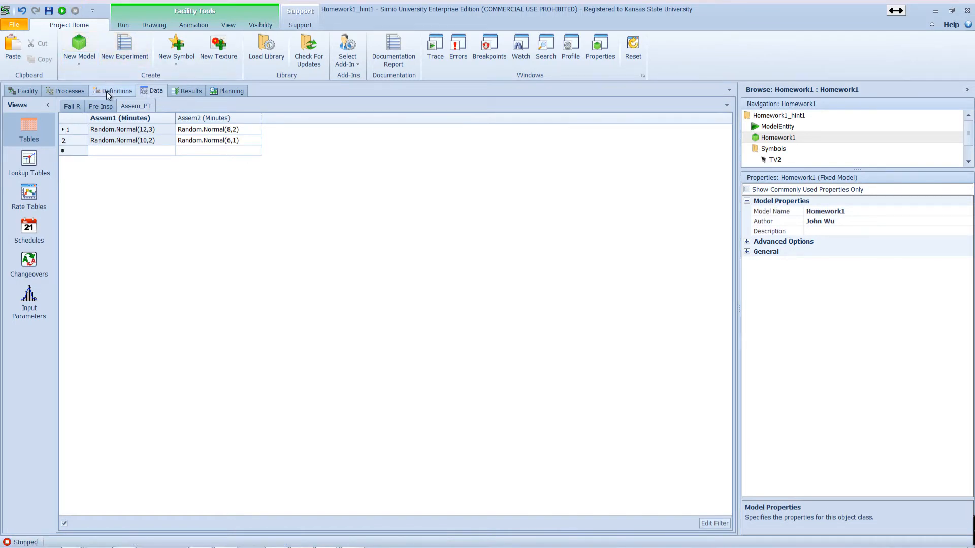
click(105, 106)
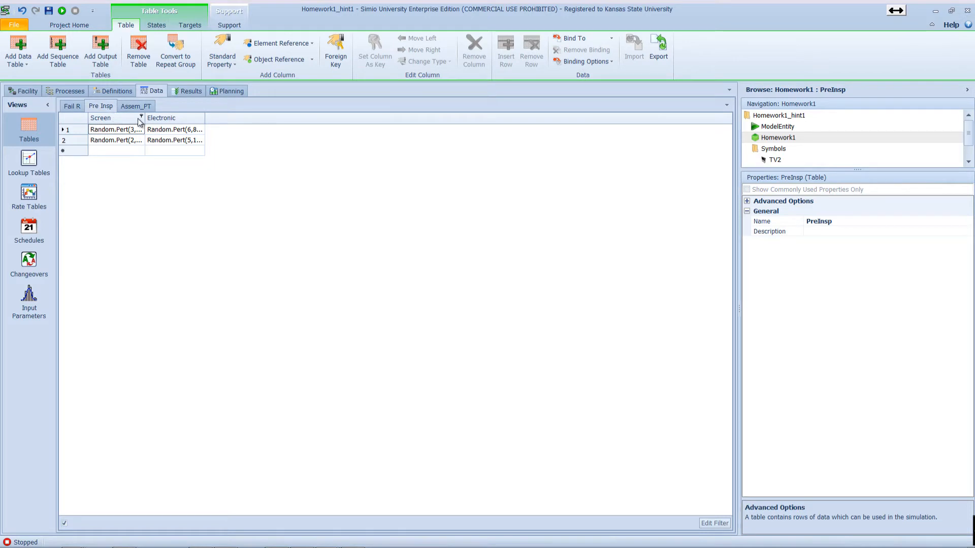
drag(145, 118, 156, 118)
click(211, 123)
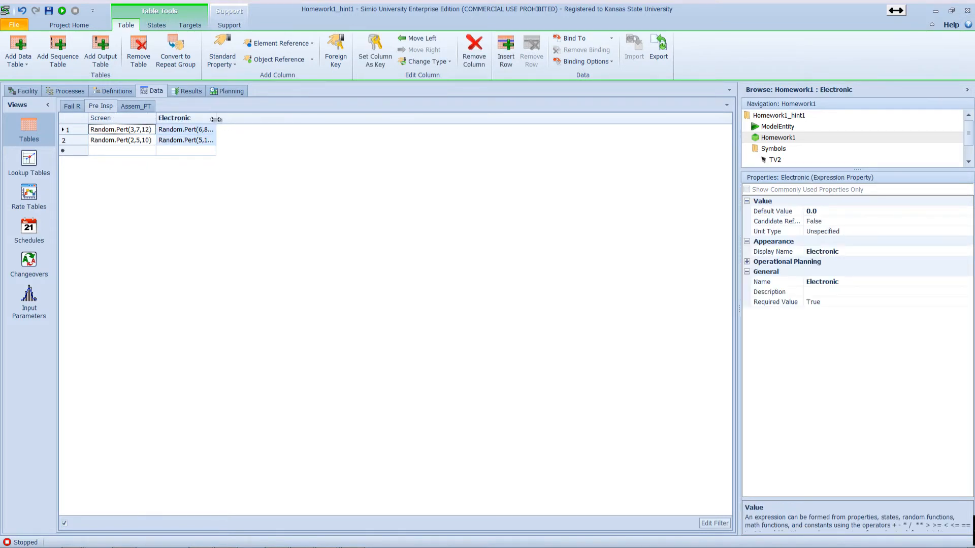
drag(216, 118, 253, 118)
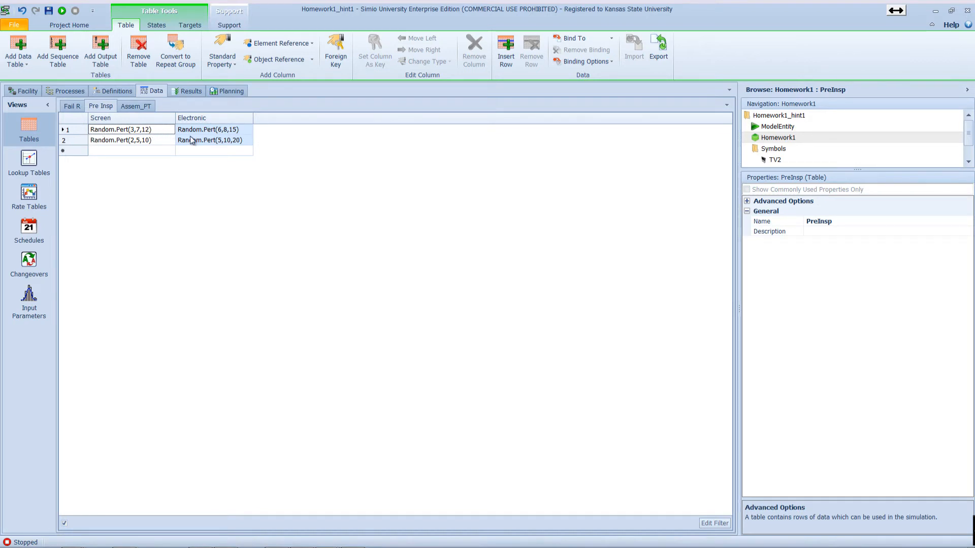
Set the processing time of the Inspection server to the table expression PreInsp[ModelEntity.ModelType, ModelEntity.PartType]
click(67, 91)
click(24, 91)
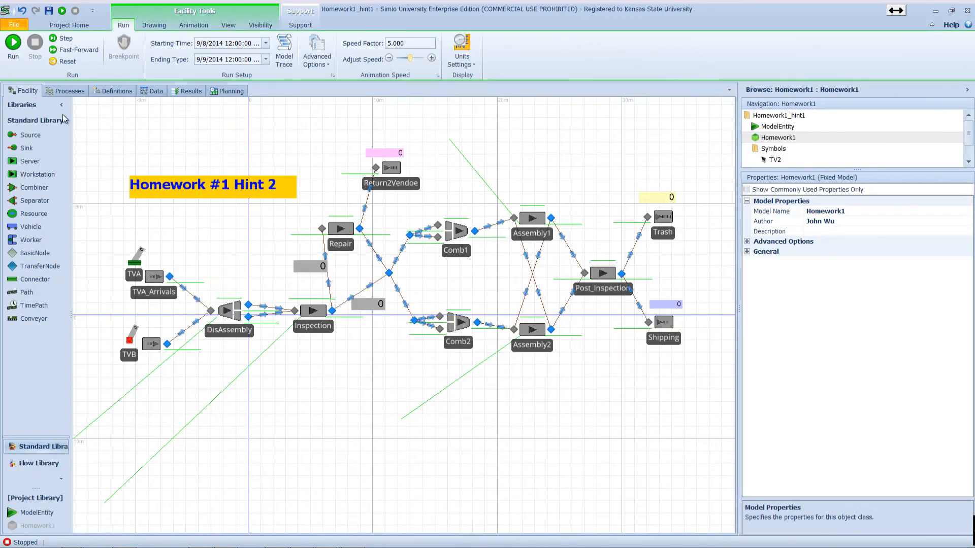
click(307, 311)
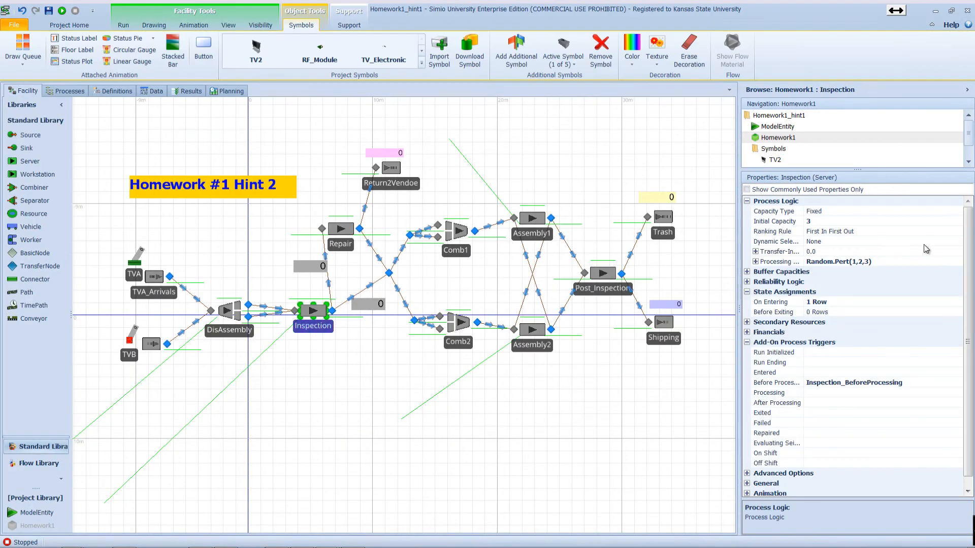
click(935, 262)
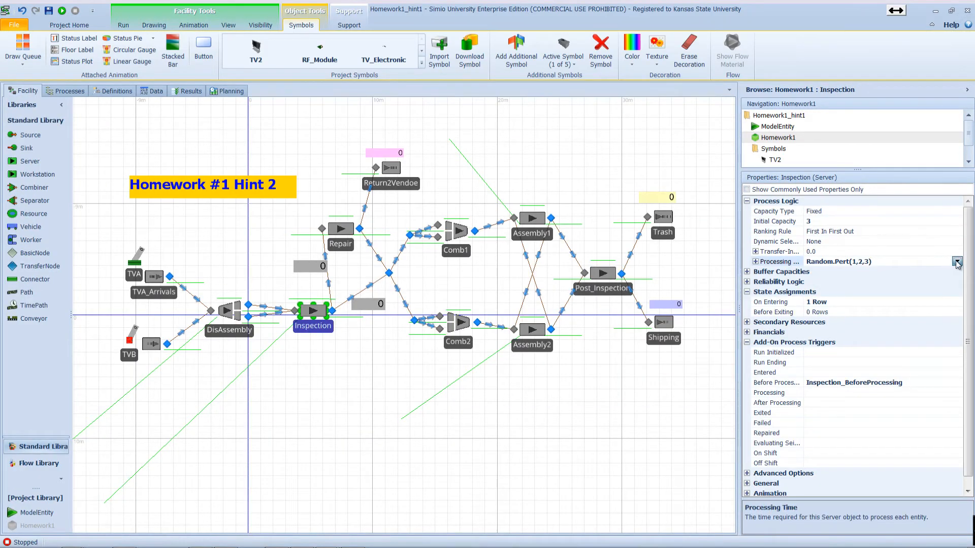
click(956, 261)
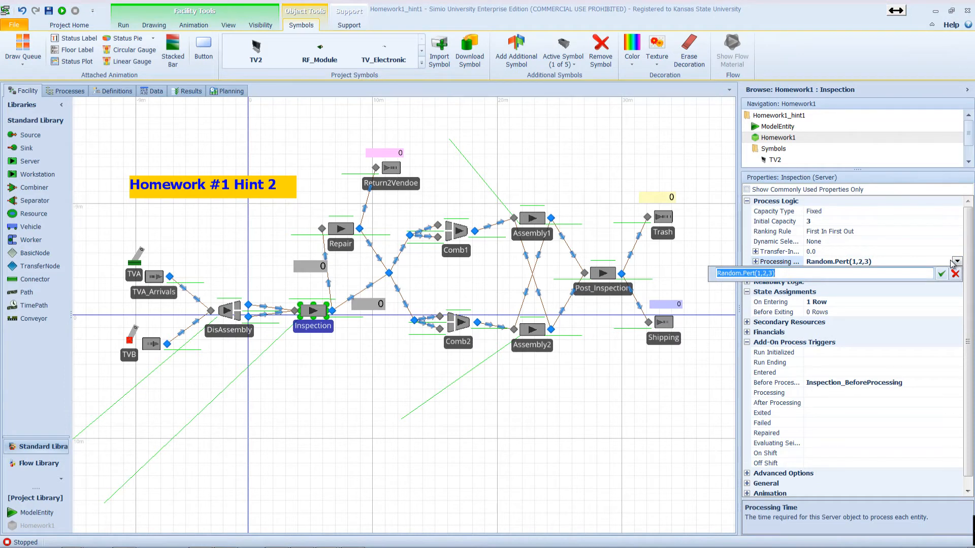
text(Pre)
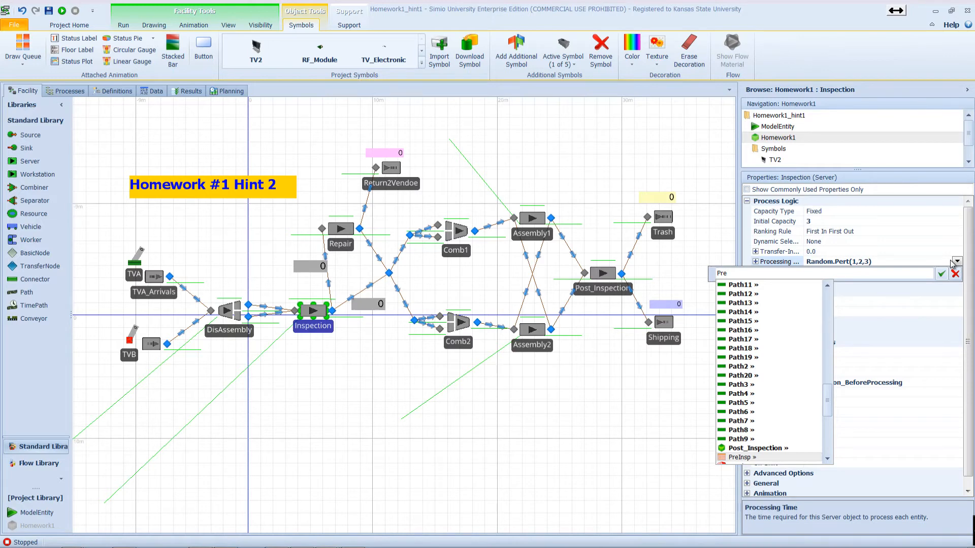
text(Insp)
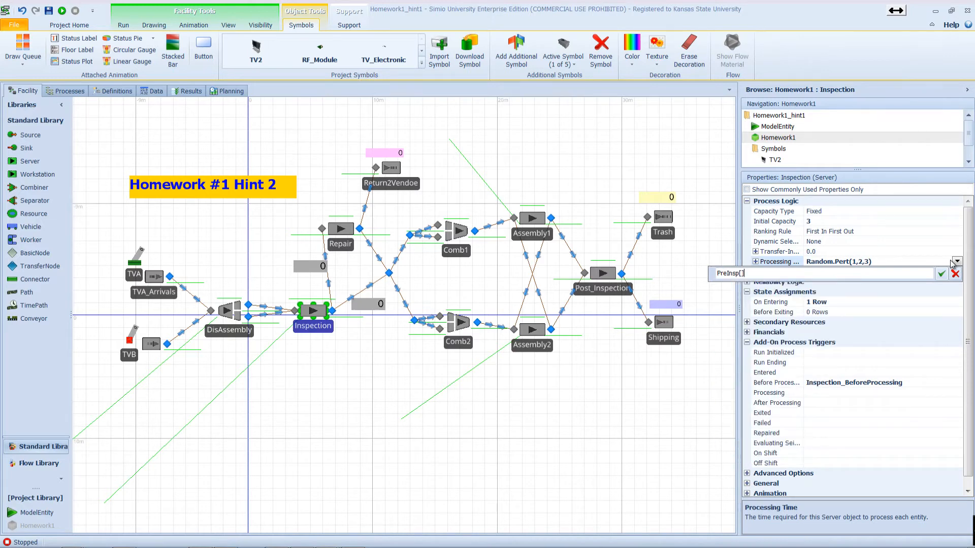
text([Mod)
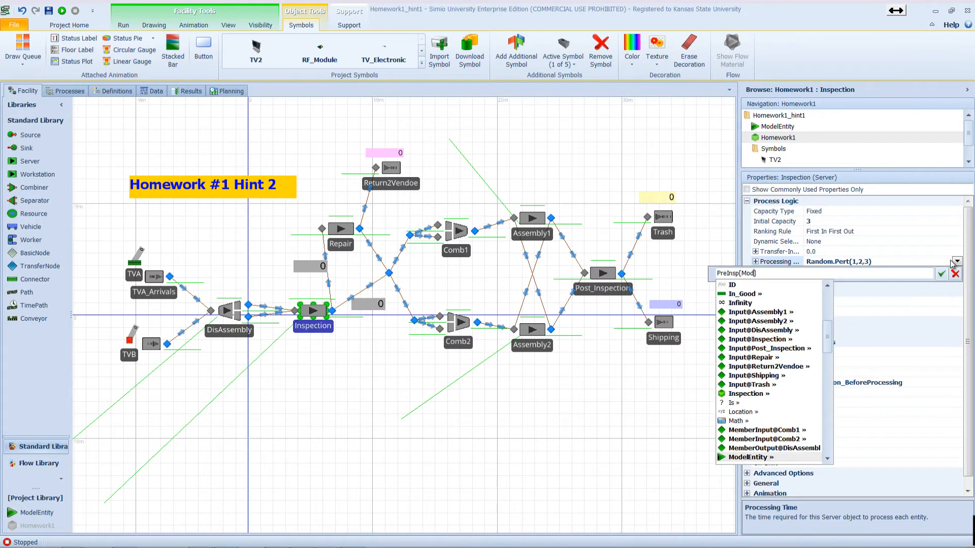
text(elEntity.)
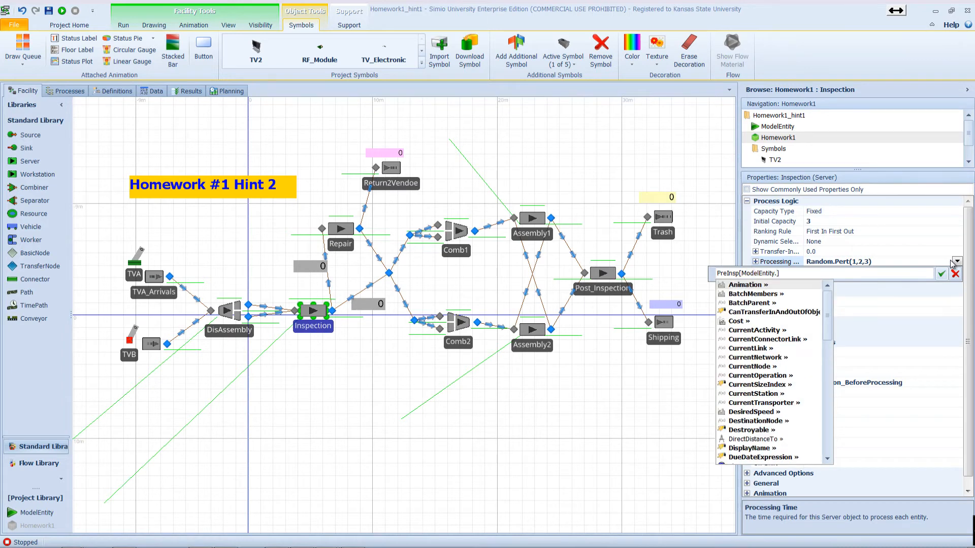
text(Mo)
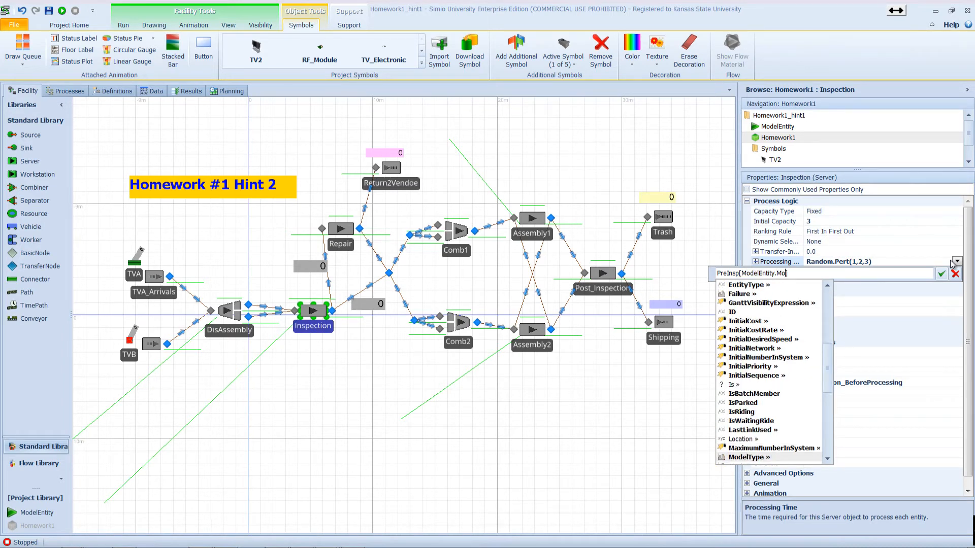
key(Tab)
text(, Mo)
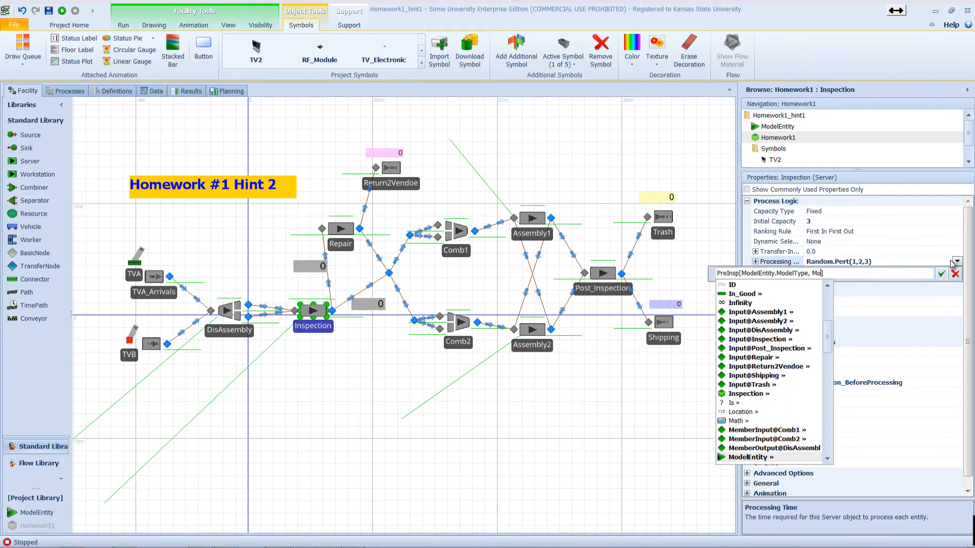
text(delEntity.)
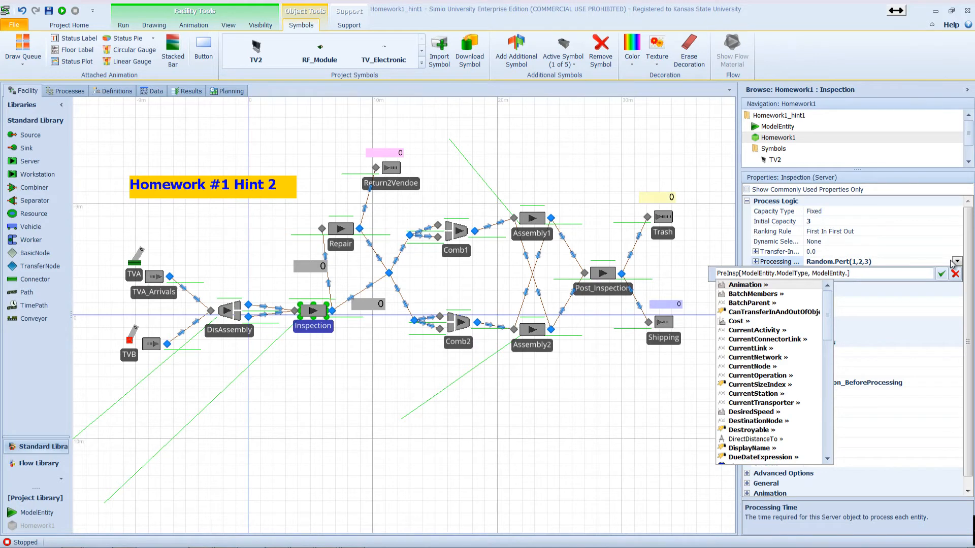
text(Par)
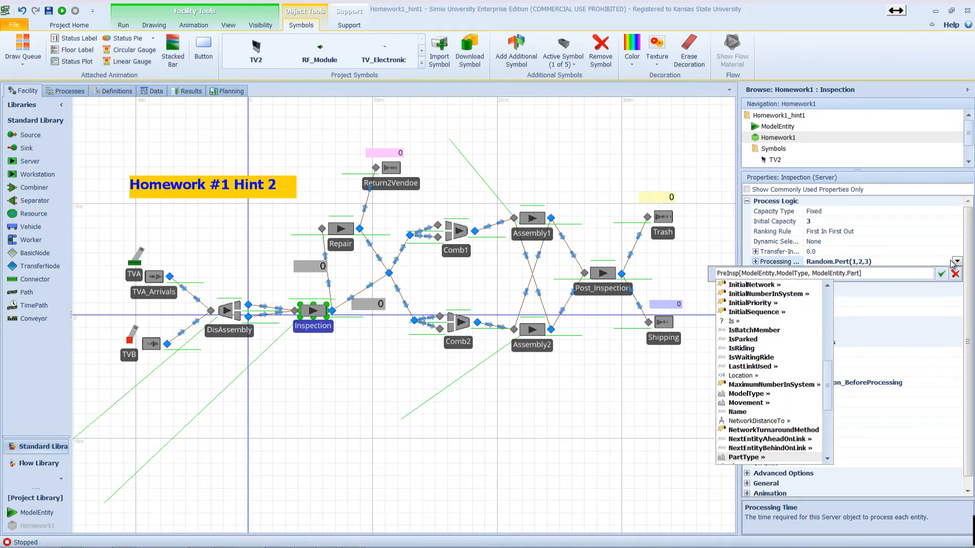
text(tType)
key(Return)
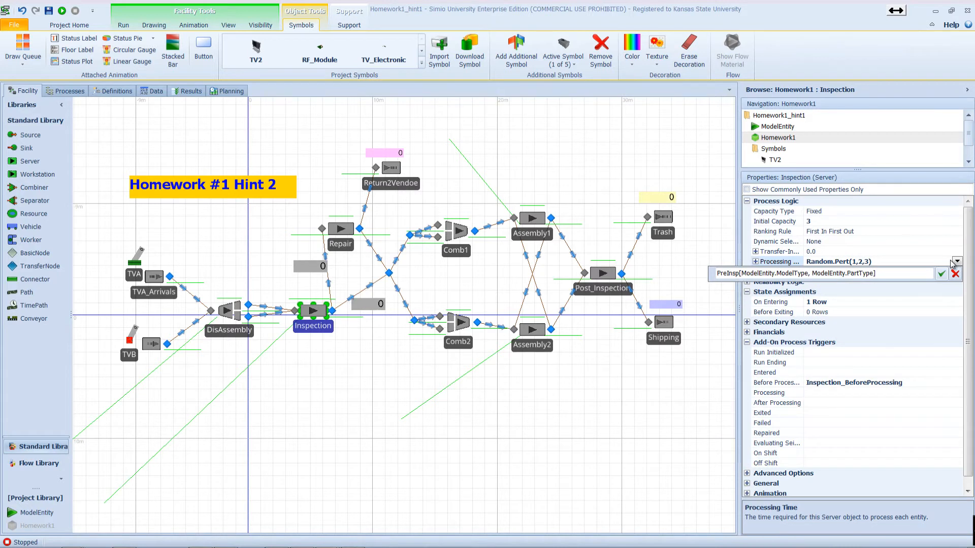
click(941, 274)
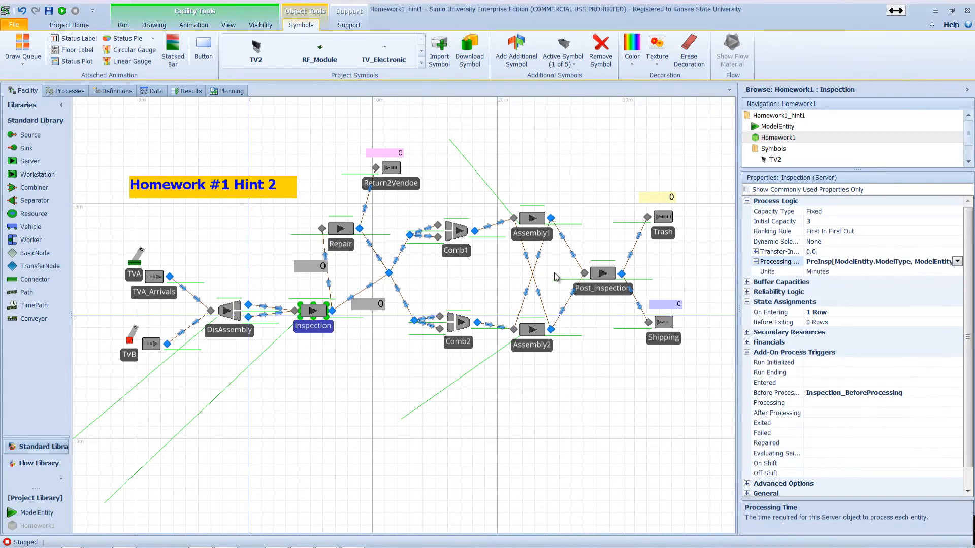
Review the Pre Insp, Assem_PT and Fail R data tables, and return to the facility view
click(159, 93)
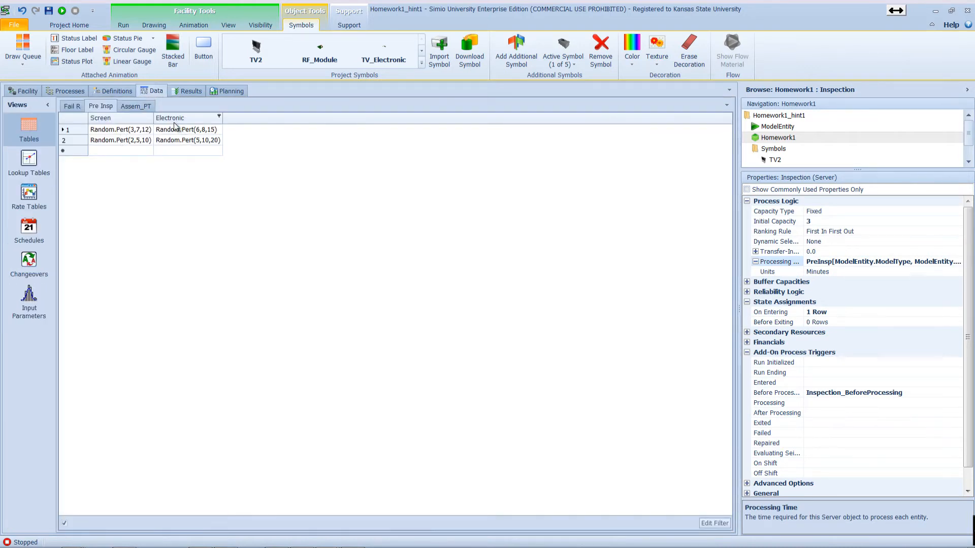
click(138, 107)
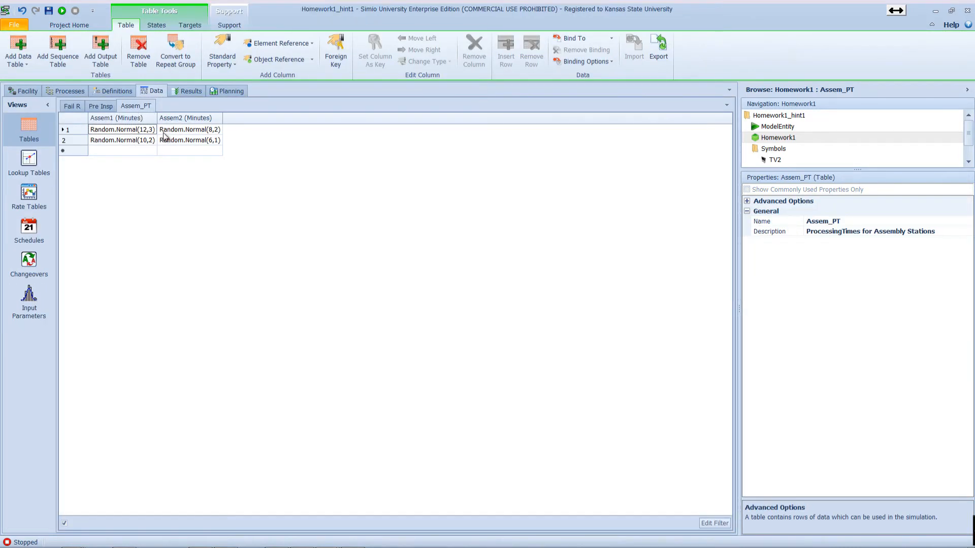
click(80, 109)
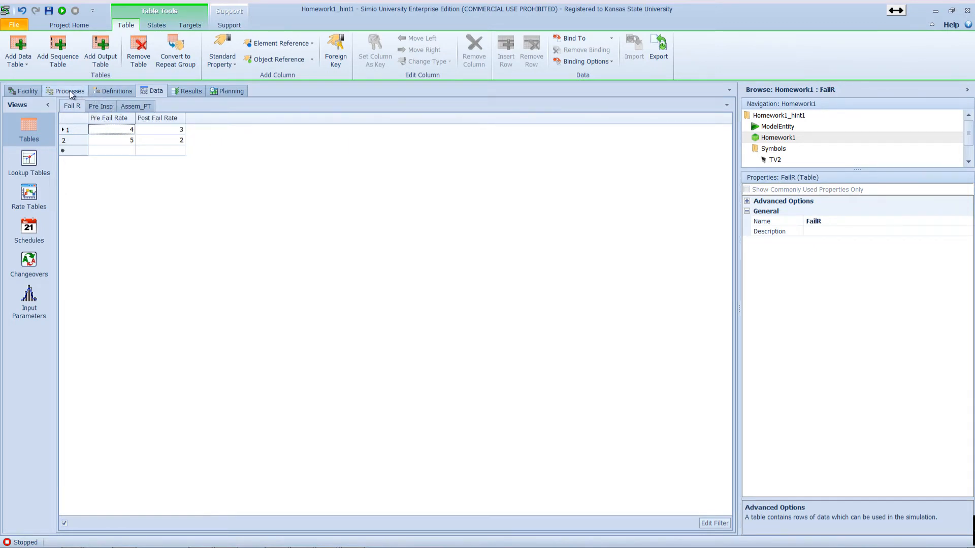
click(32, 91)
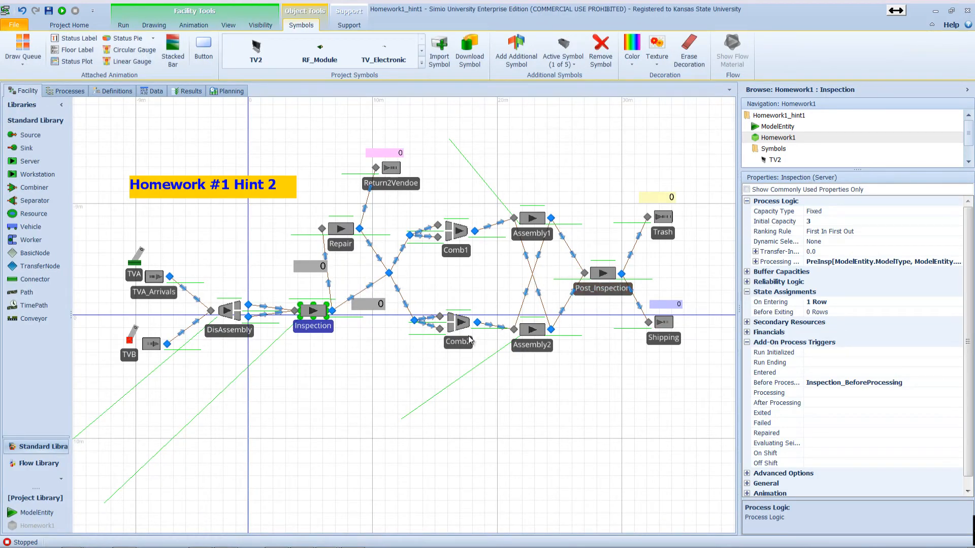
Reposition the combiners Comb1 and Comb2 so they line up horizontally with Assembly1 and Assembly2, slightly closer to them
drag(469, 340, 472, 345)
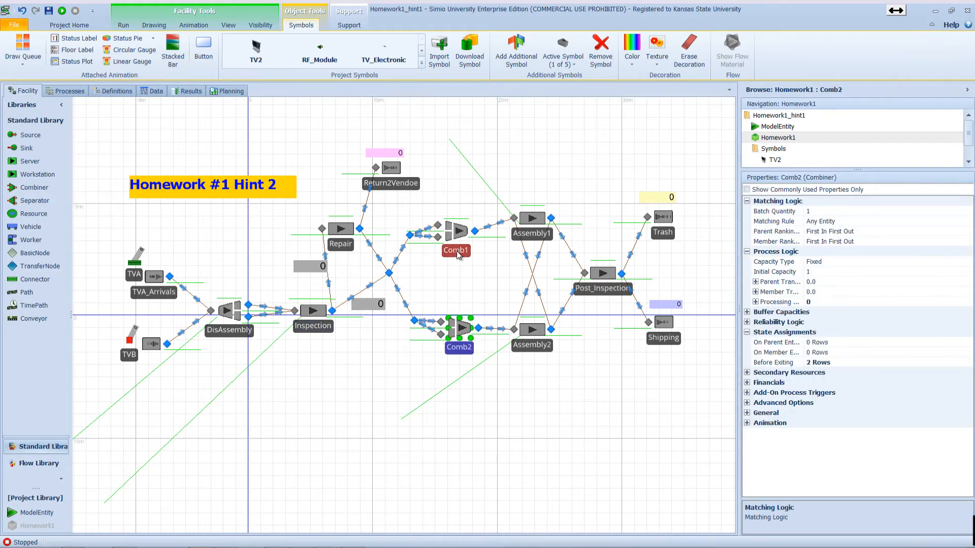
drag(457, 254, 456, 242)
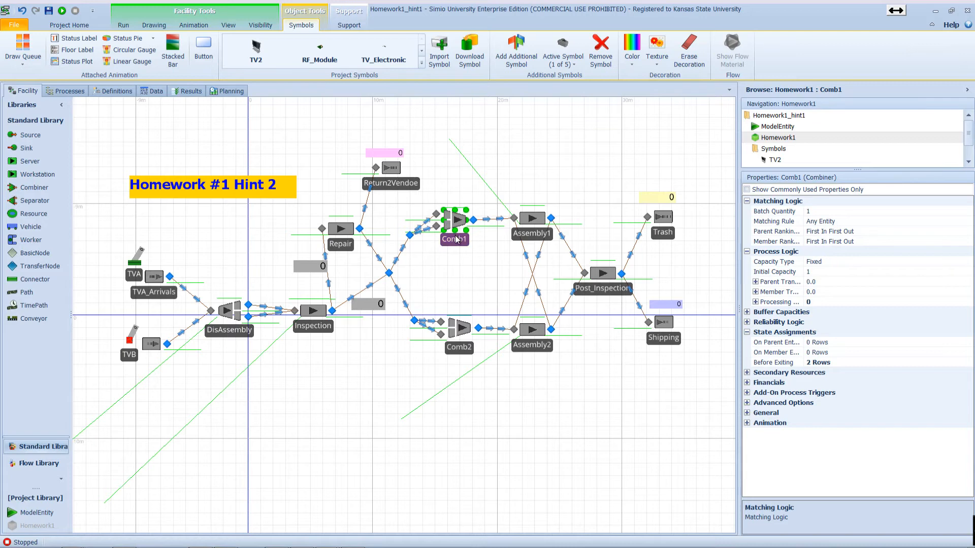
double_click(456, 239)
click(471, 250)
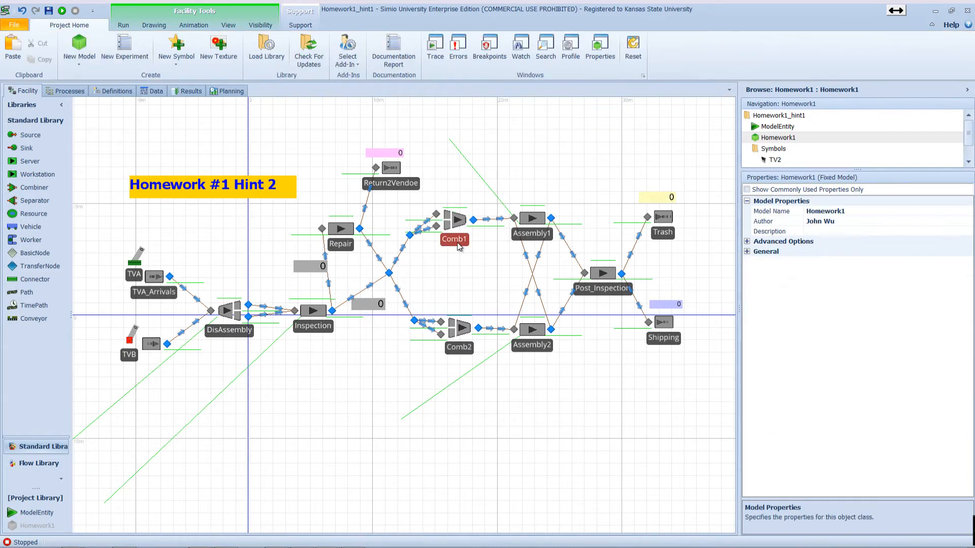
drag(459, 244, 468, 241)
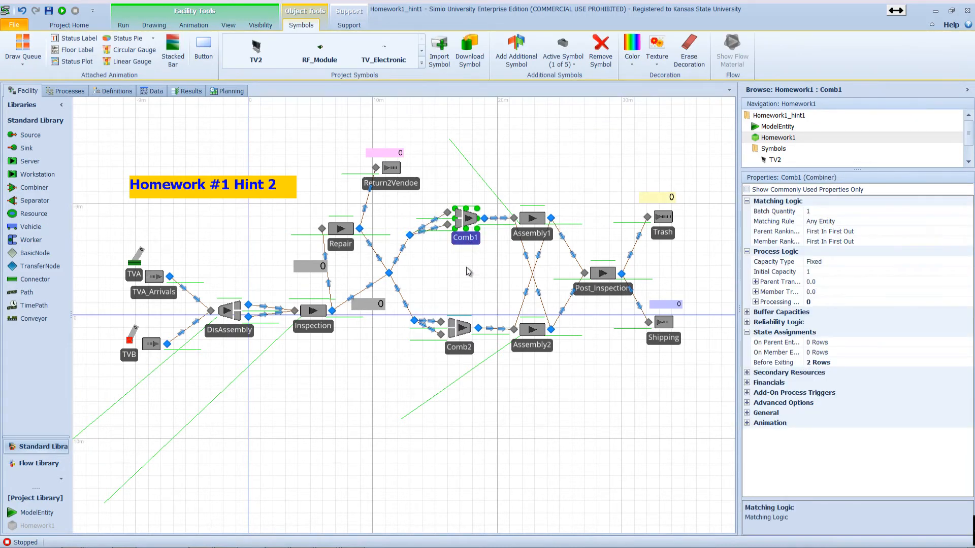
drag(463, 342, 469, 343)
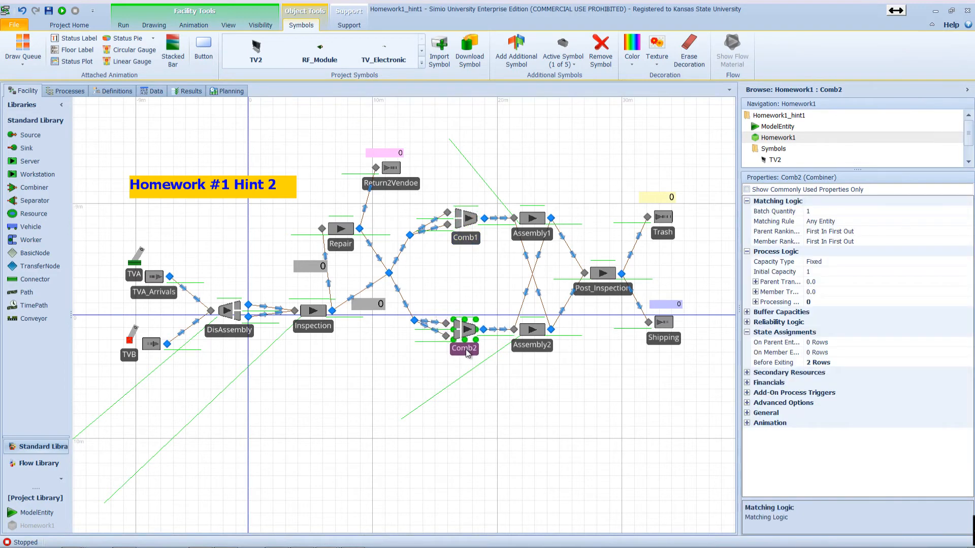
Set the input buffer capacity of the Assembly2 server to 10
click(518, 239)
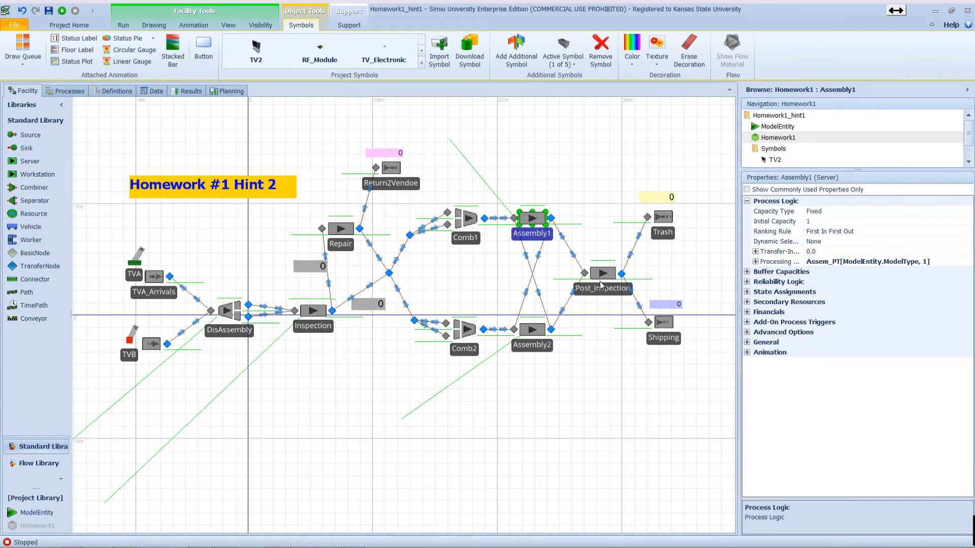
click(598, 340)
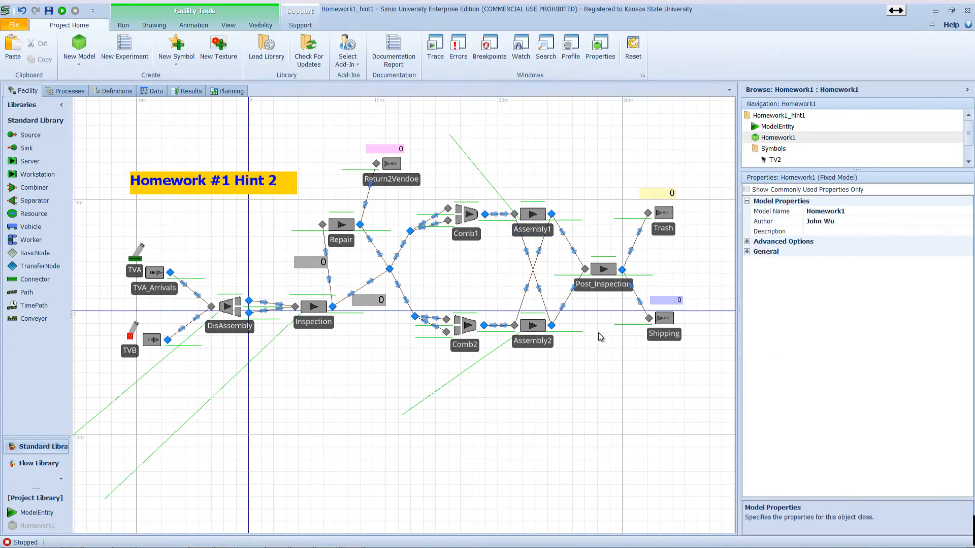
scroll(598, 333, up, 5)
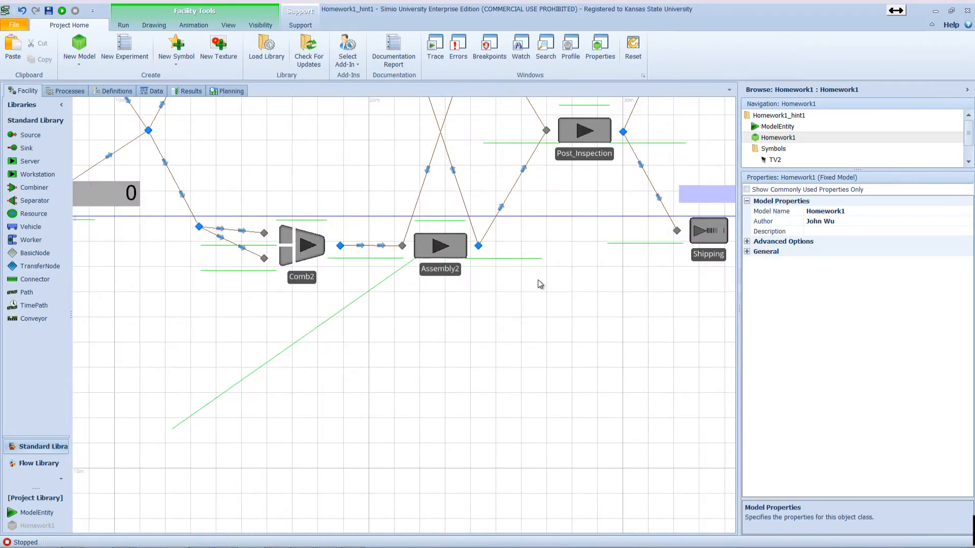
drag(538, 283, 552, 337)
click(465, 325)
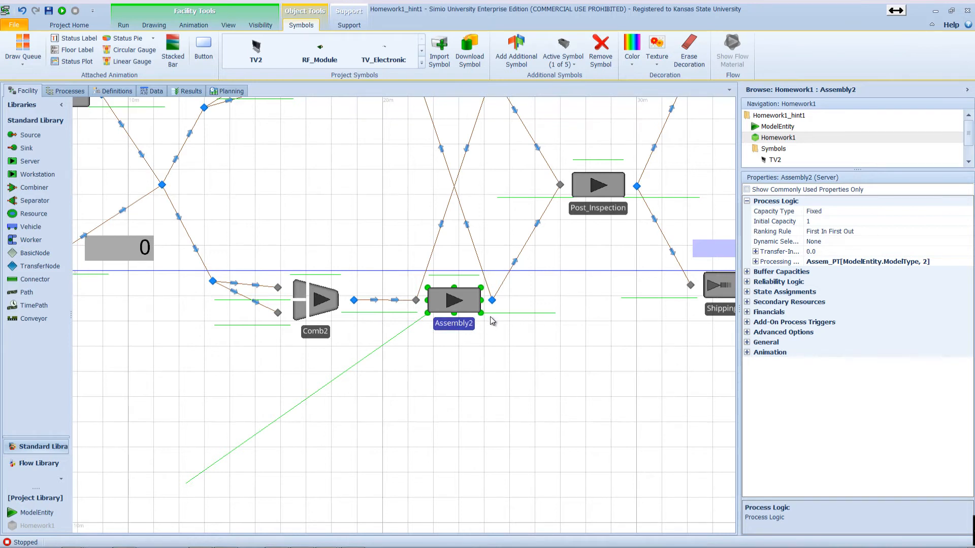
click(746, 272)
click(876, 281)
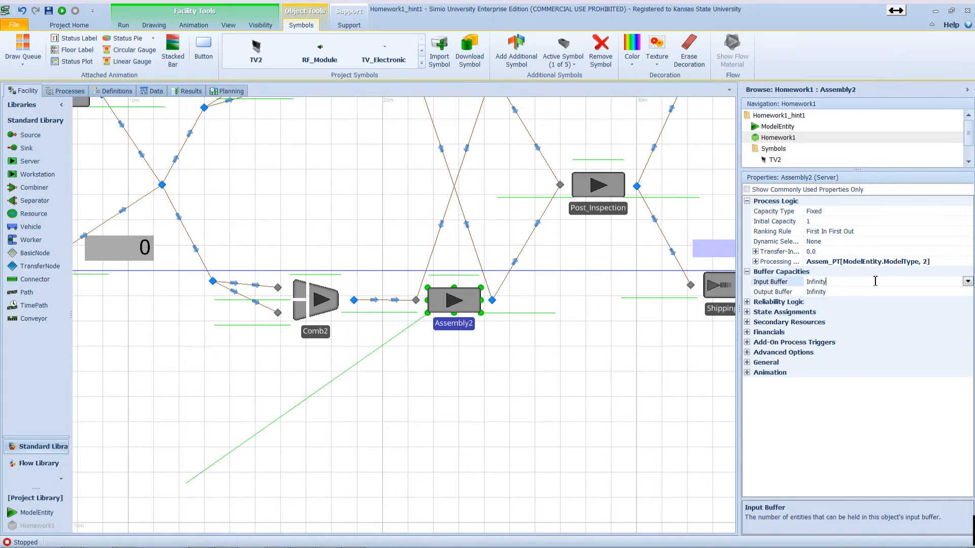
drag(876, 281, 788, 286)
text(10)
click(663, 310)
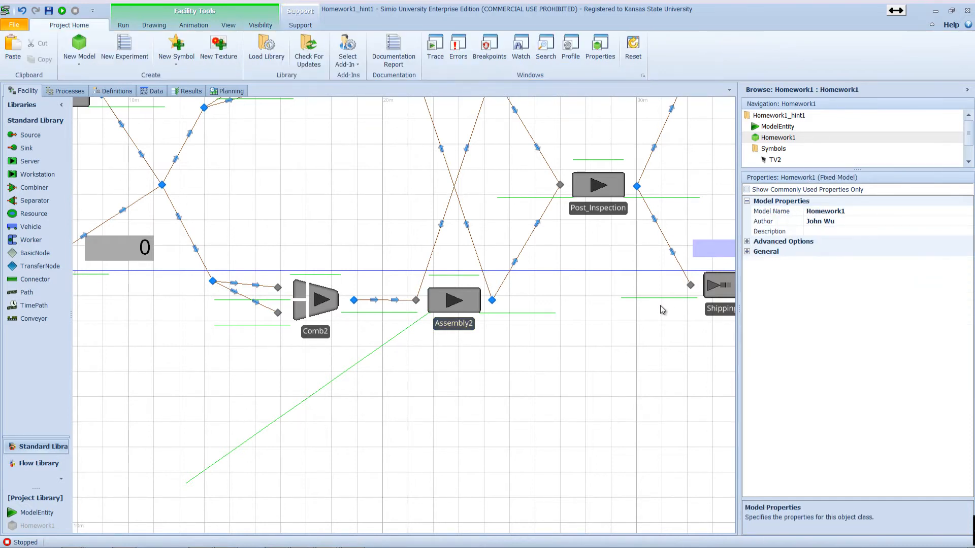
click(747, 242)
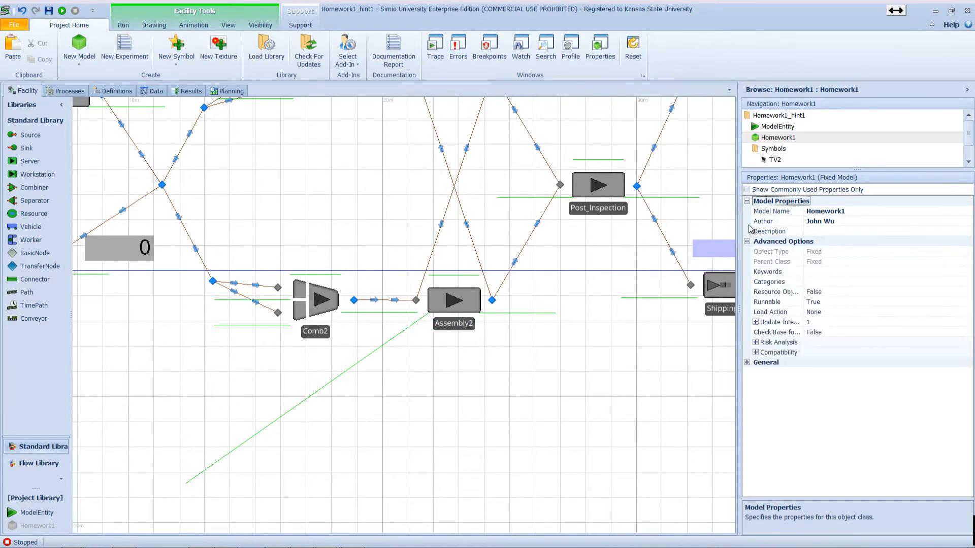
click(470, 325)
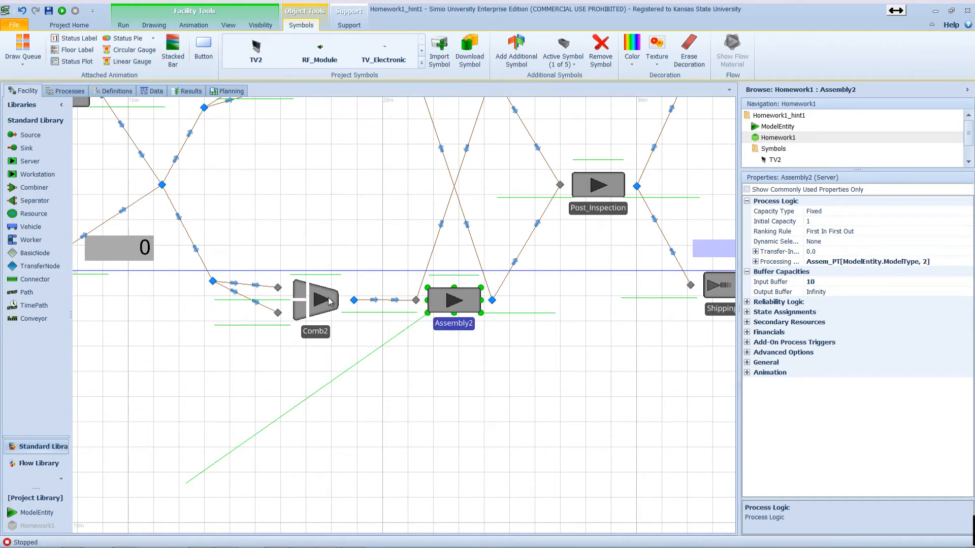
Stretch Comb2's output buffer queue diagonally to a point below Assembly2, and run the model at speed factor 25
click(350, 314)
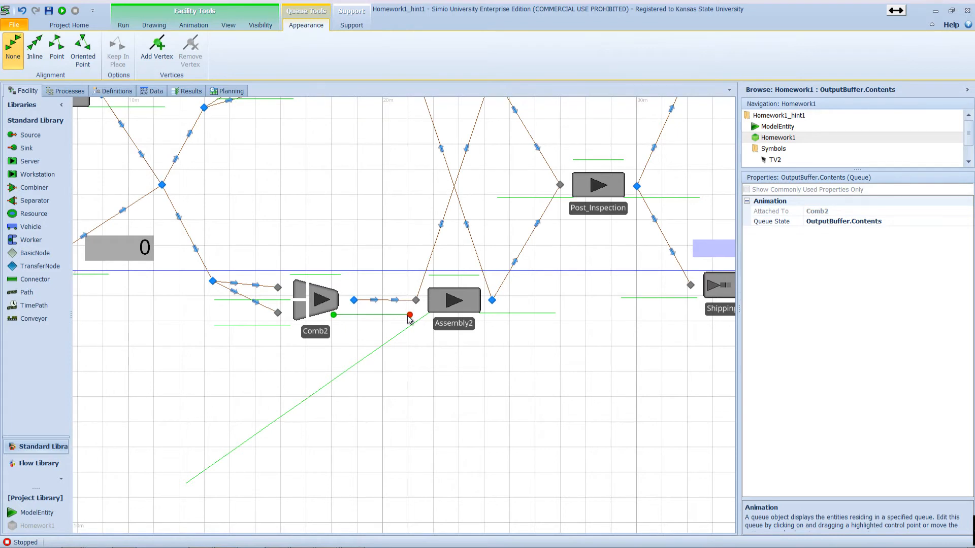
drag(413, 315, 433, 399)
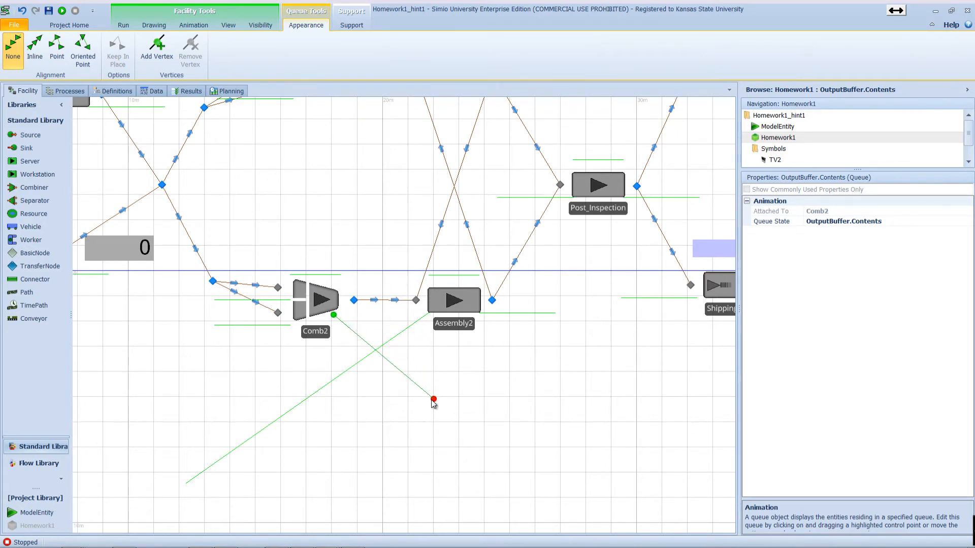
click(61, 11)
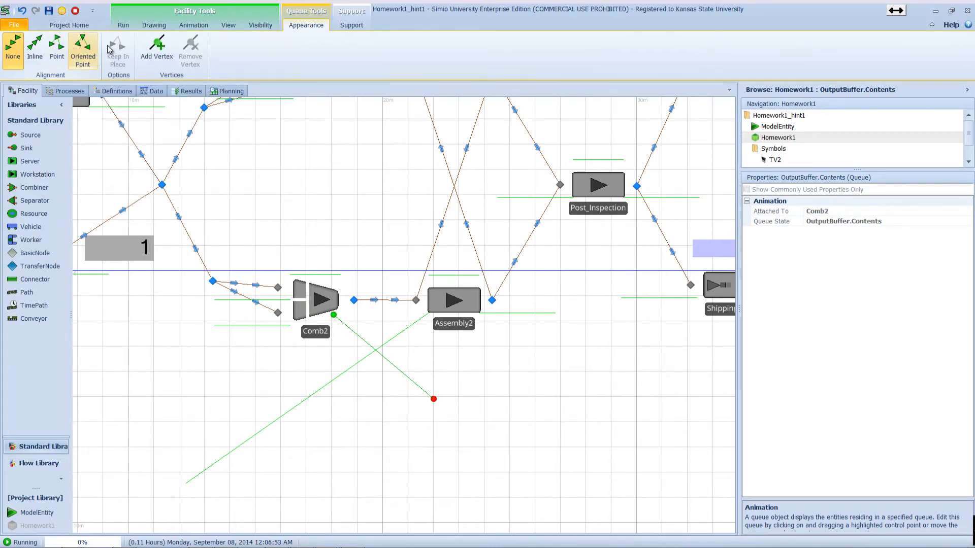
click(123, 24)
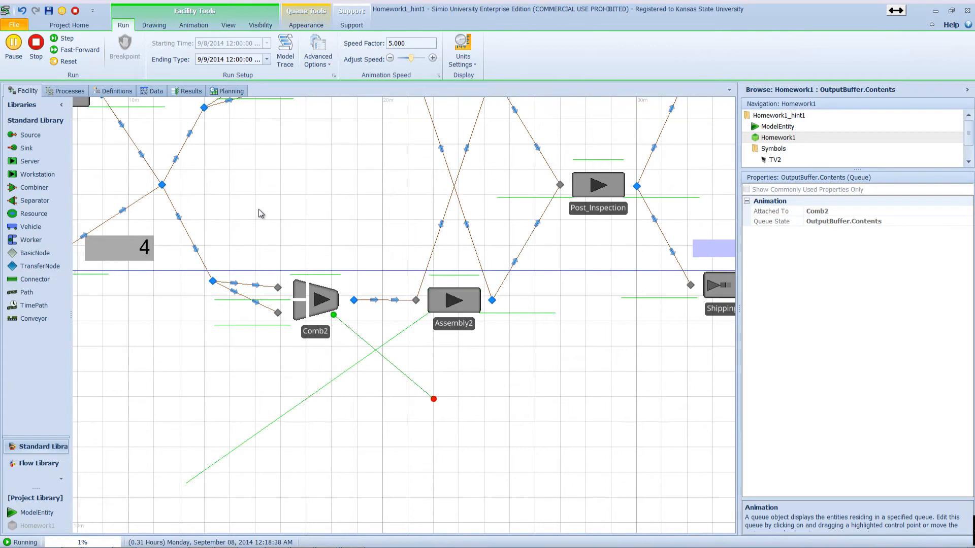
click(390, 45)
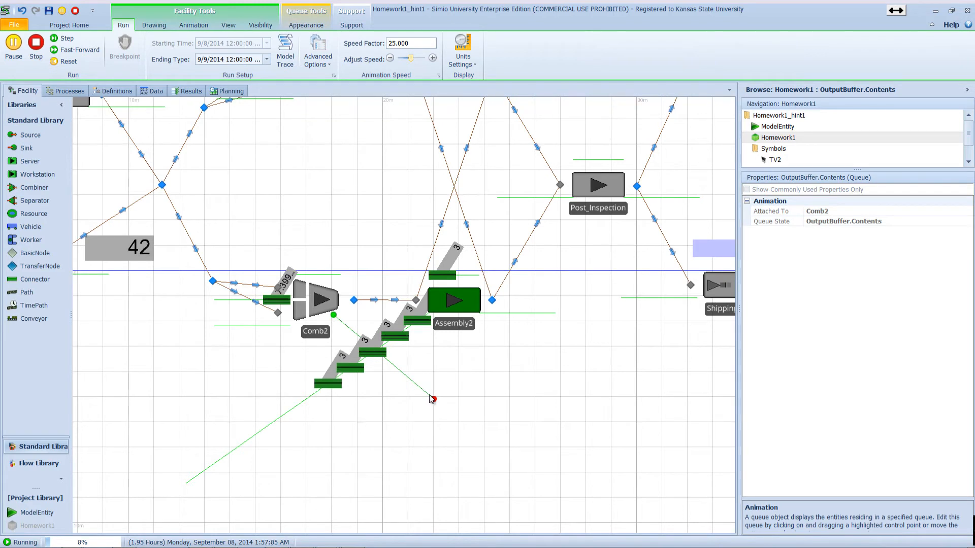
Swing the end of Comb2's output buffer queue to above its outgoing link, and raise the run's speed factor to 57.5
drag(434, 400, 394, 272)
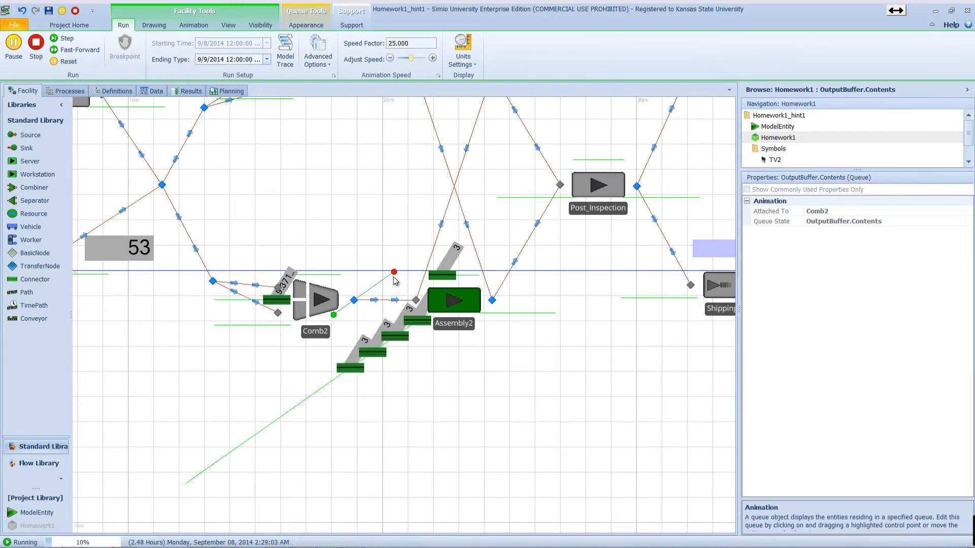
drag(395, 274, 396, 271)
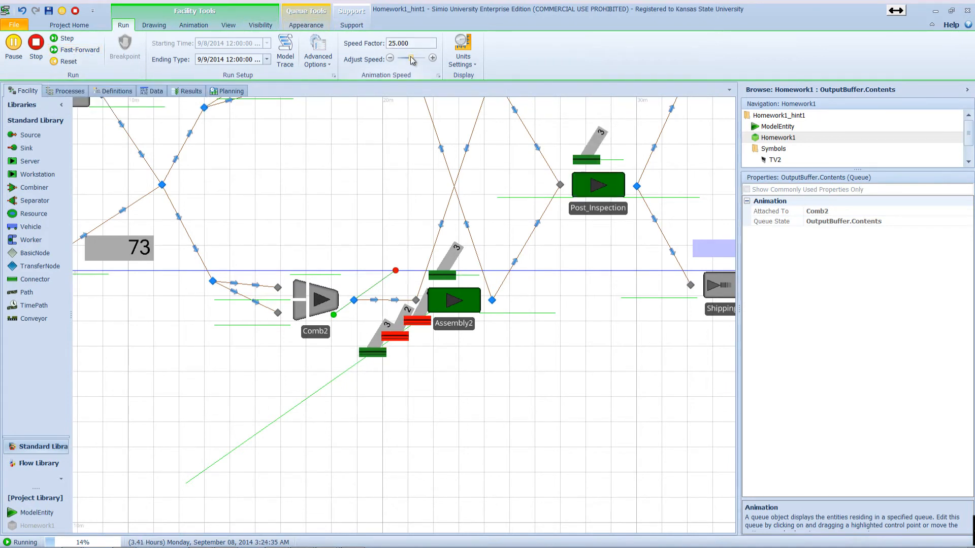
click(432, 58)
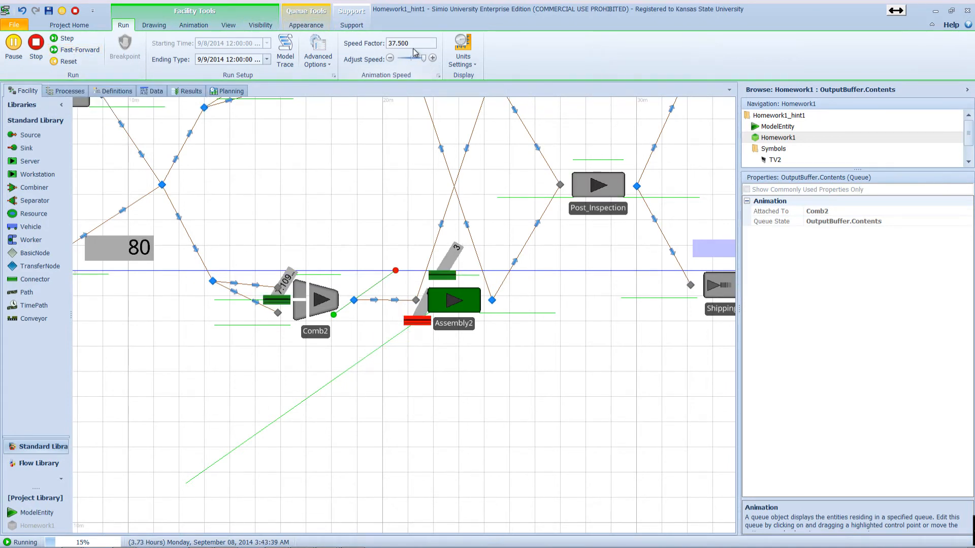
key(BackSpace)
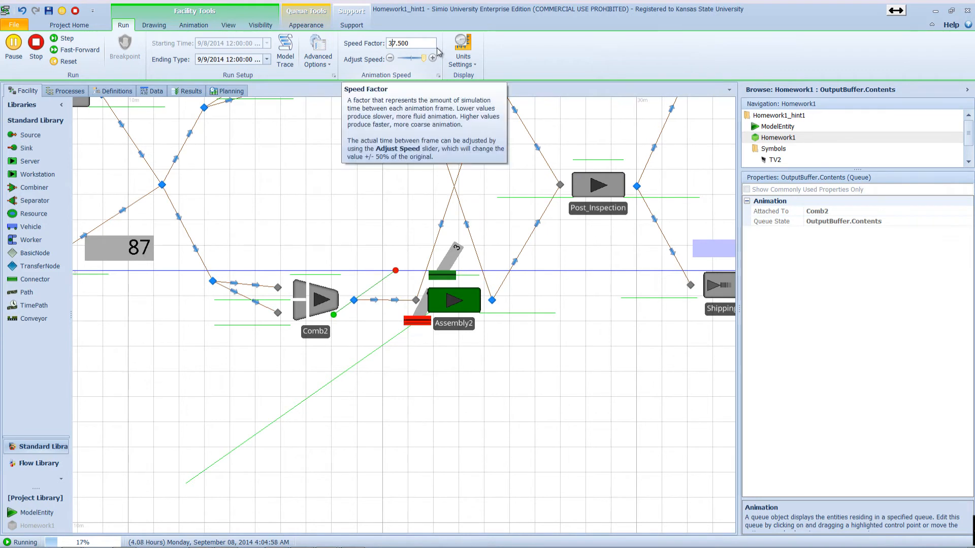
text(5)
key(Return)
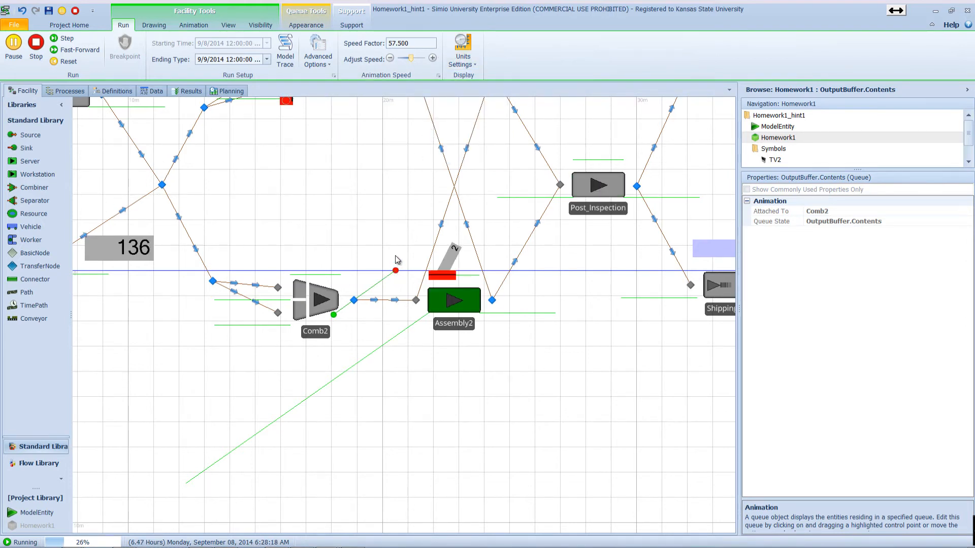
Watch the queues around both combiners and assembly servers during the run, and check Assembly2's buffer capacity settings
drag(397, 260, 402, 321)
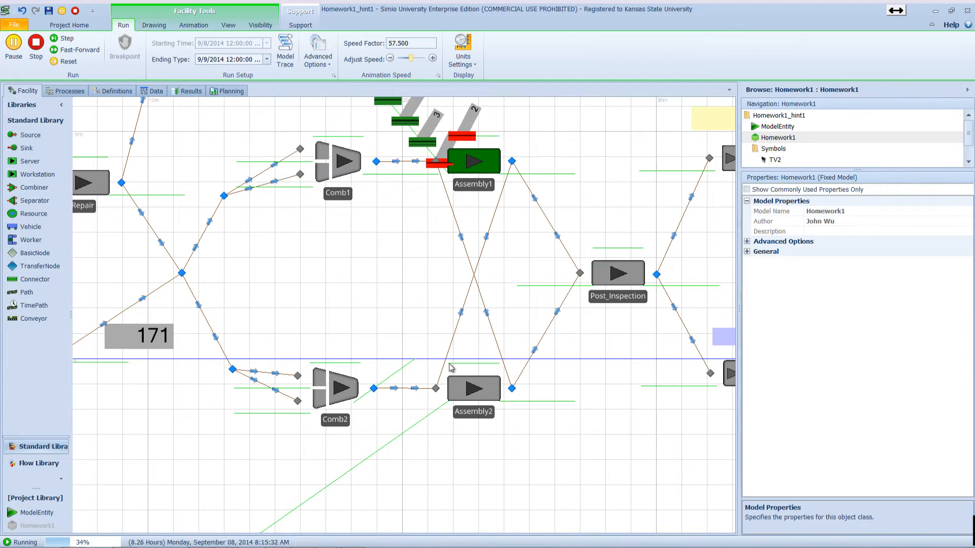
drag(411, 297, 400, 317)
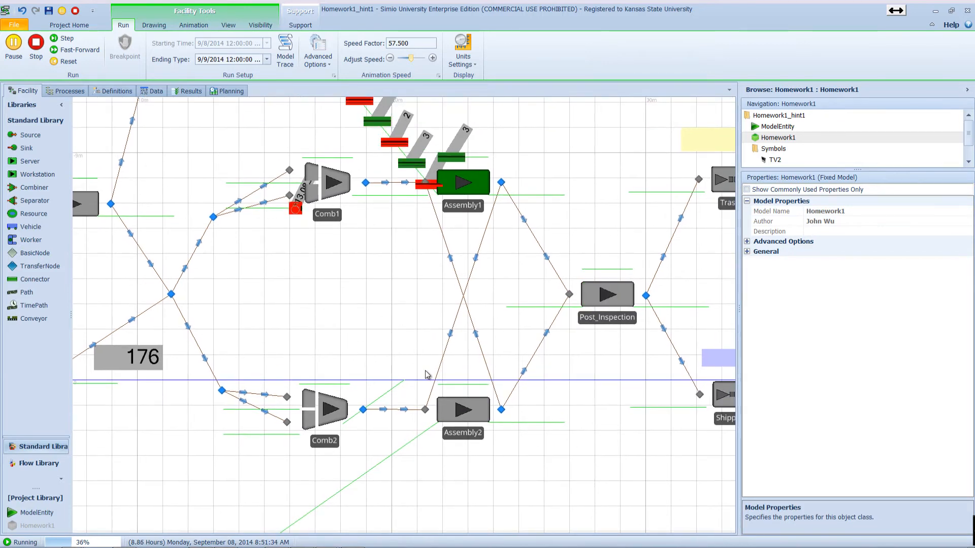
click(455, 416)
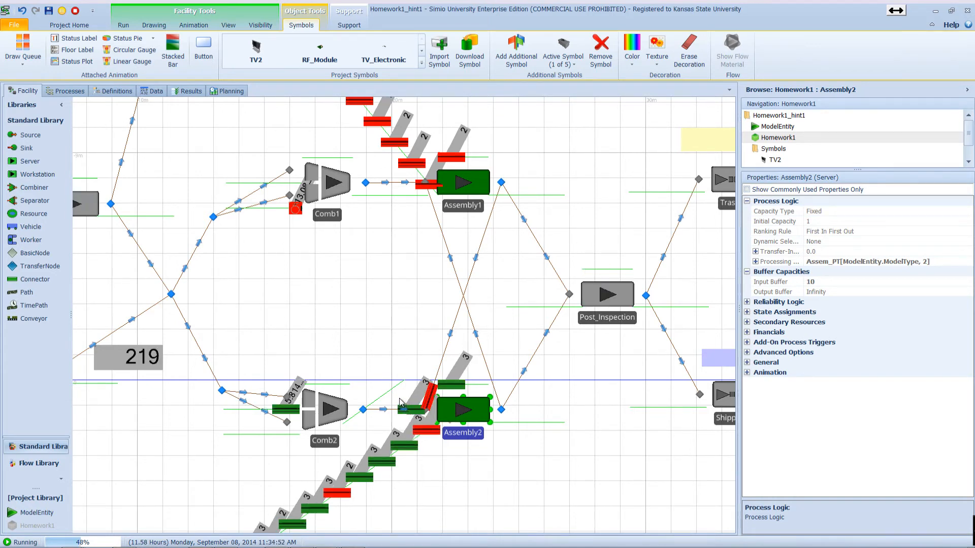
drag(488, 478, 497, 376)
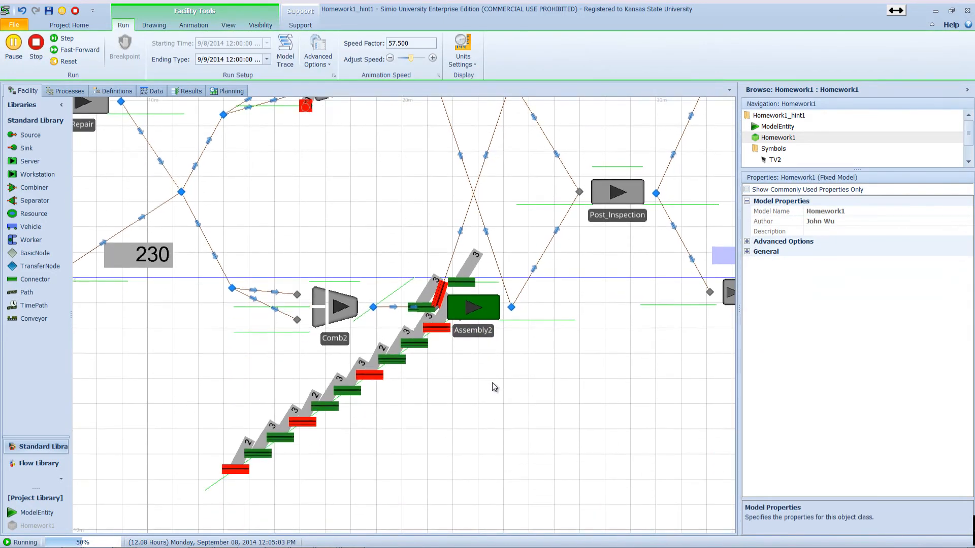
click(462, 328)
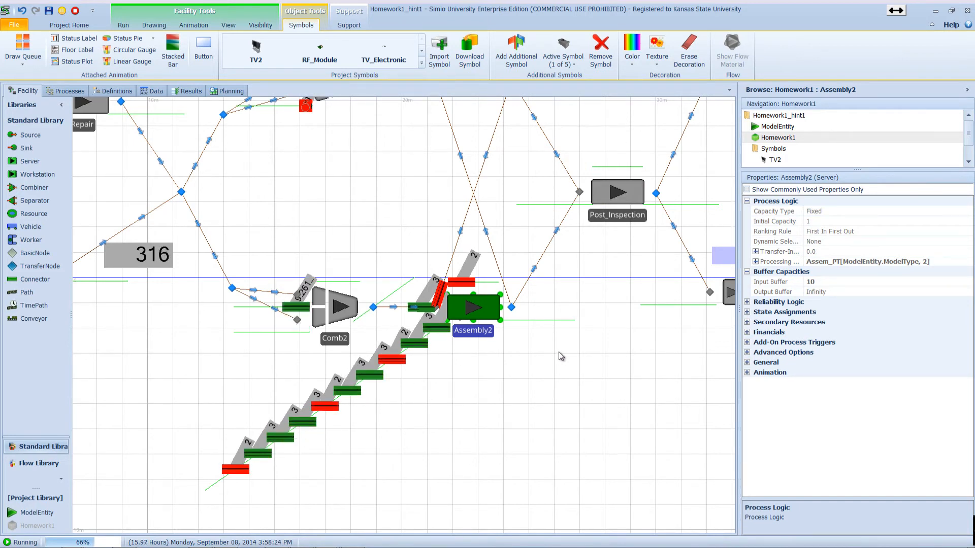
drag(395, 176, 393, 307)
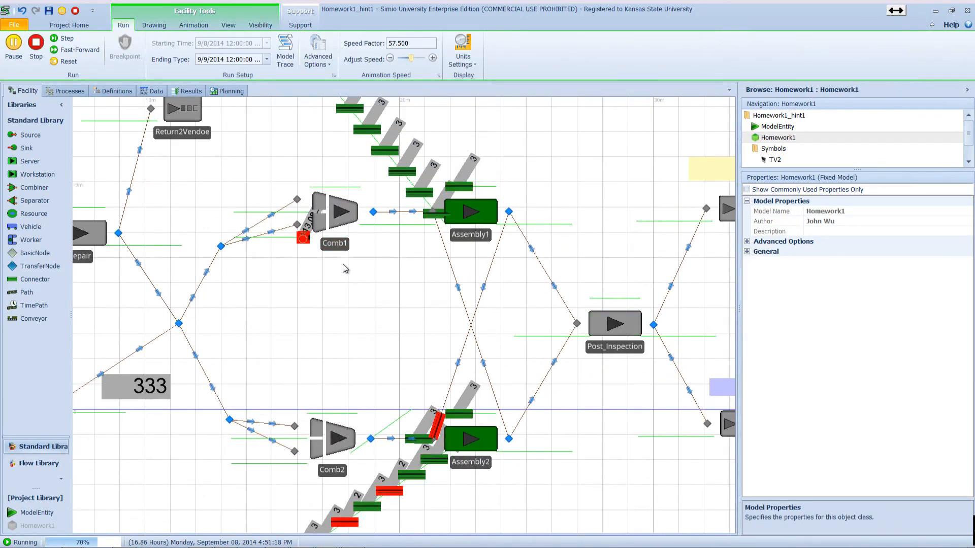
Stop the run and show the properties of Assembly2's input node
click(36, 43)
drag(397, 423, 338, 269)
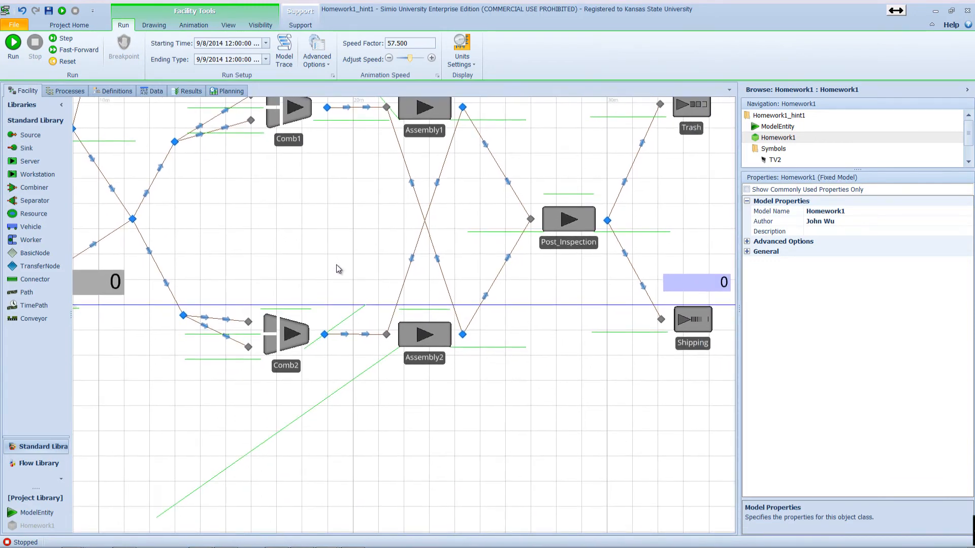
click(388, 335)
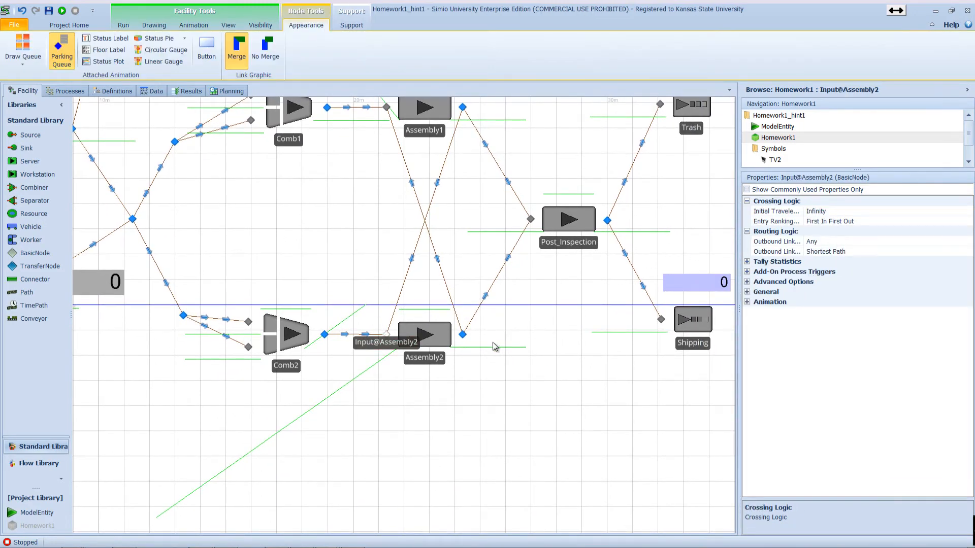
Set Assembly2's input buffer capacity to Infinity and show its advanced options
click(436, 343)
click(825, 276)
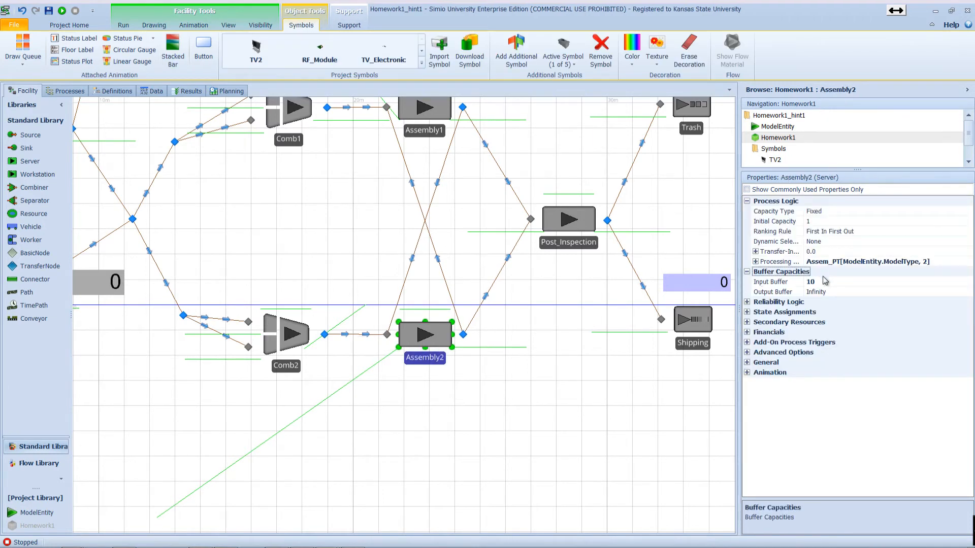
click(827, 283)
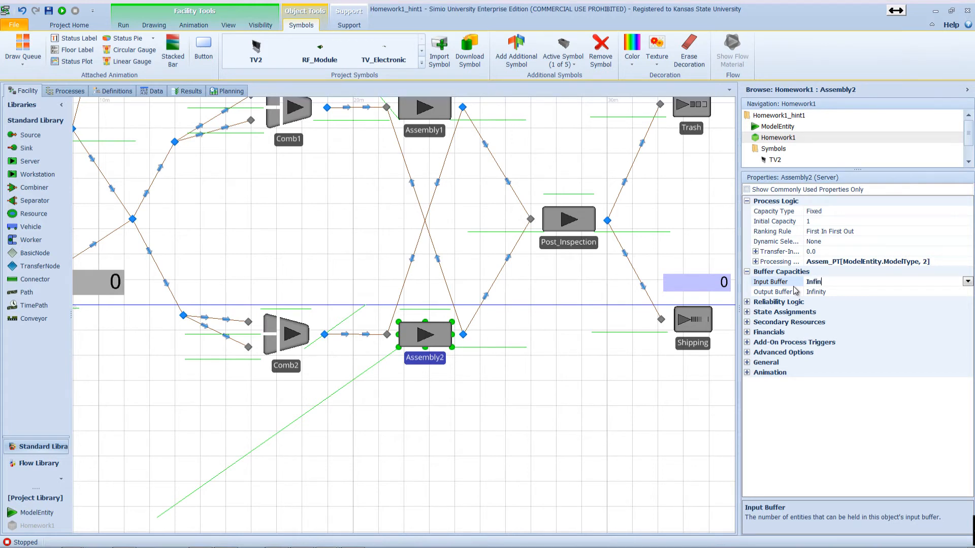
text(y)
key(Return)
click(747, 353)
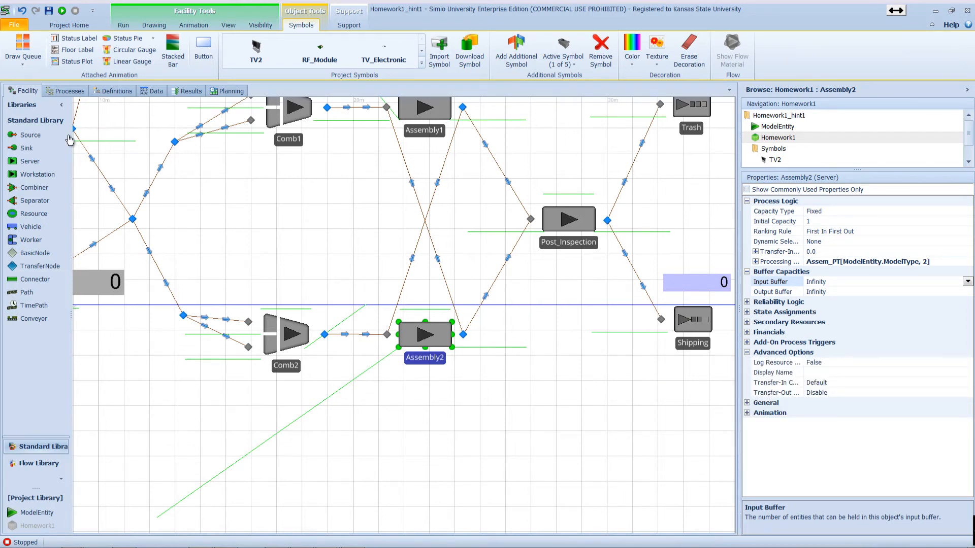
Place a new Server below Assembly2 and name it Backup
drag(39, 162, 432, 445)
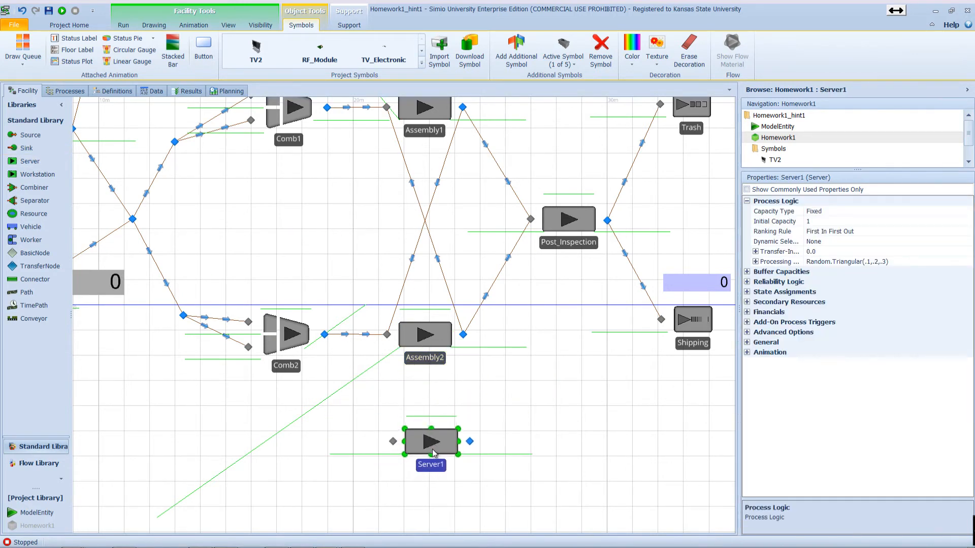
double_click(436, 466)
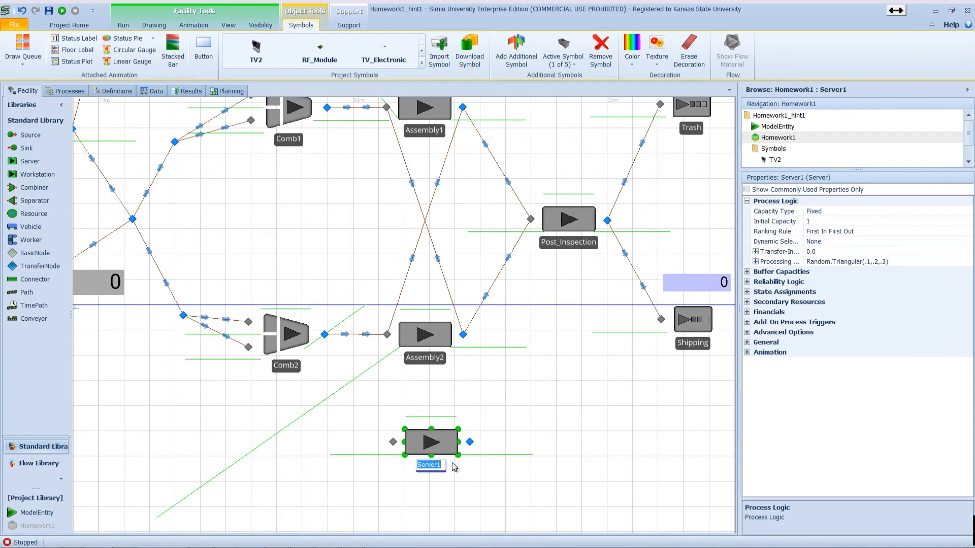
text(Backup)
key(Return)
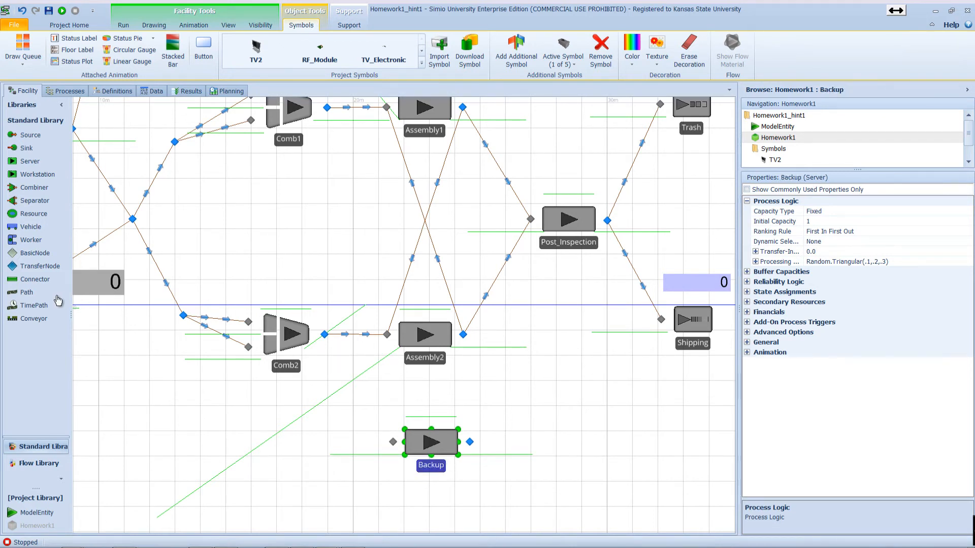
Link Assembly2's input node to Backup's input and Backup's output to Assembly2's output node with paths, and align Backup directly under Assembly2
click(42, 299)
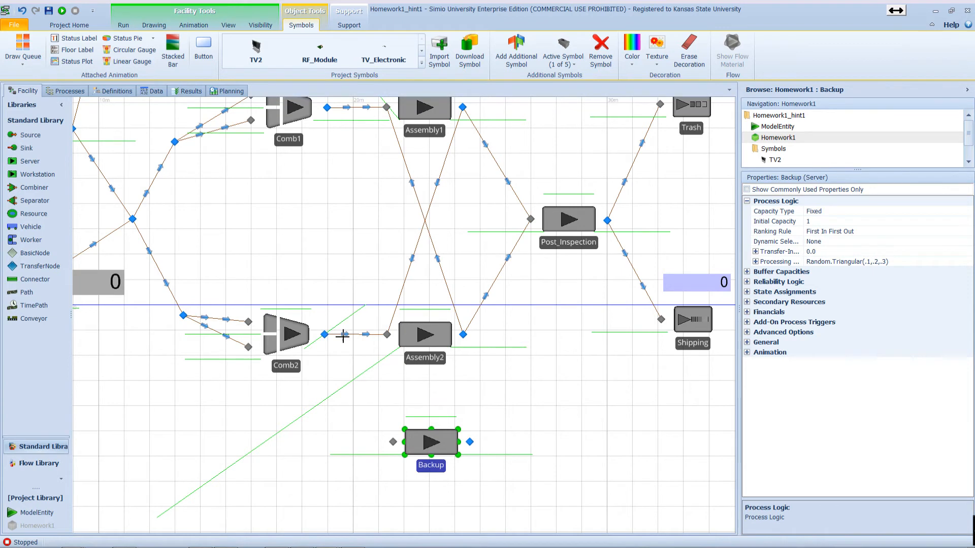
click(387, 335)
click(393, 442)
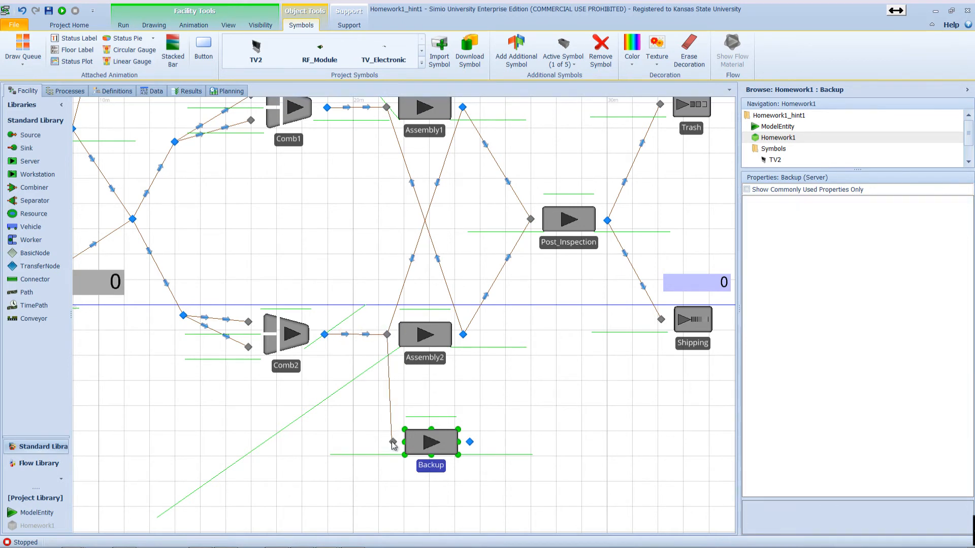
click(27, 293)
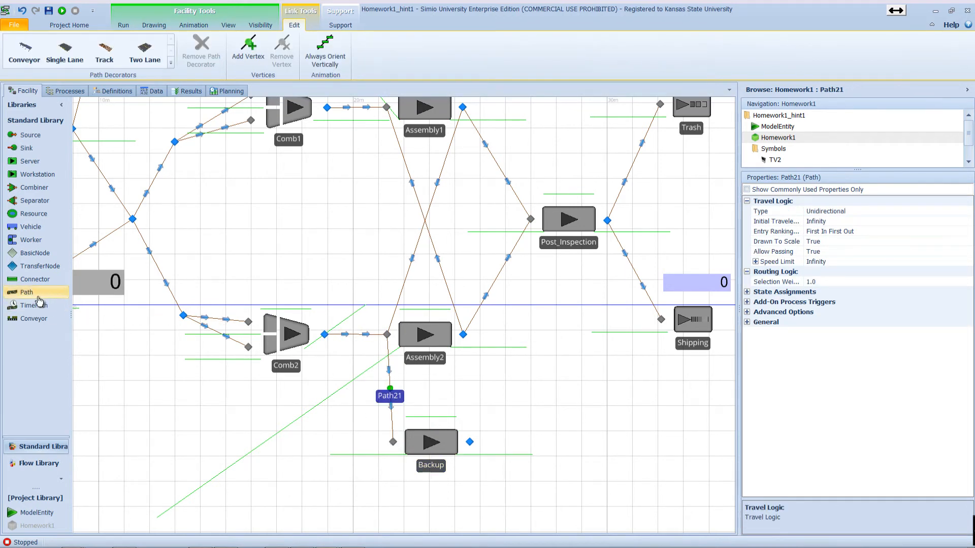
click(469, 442)
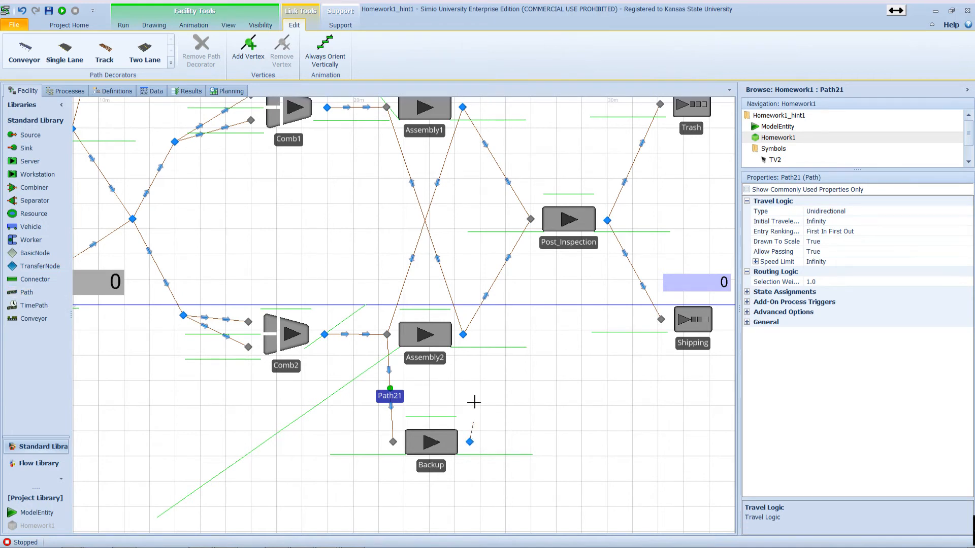
click(462, 335)
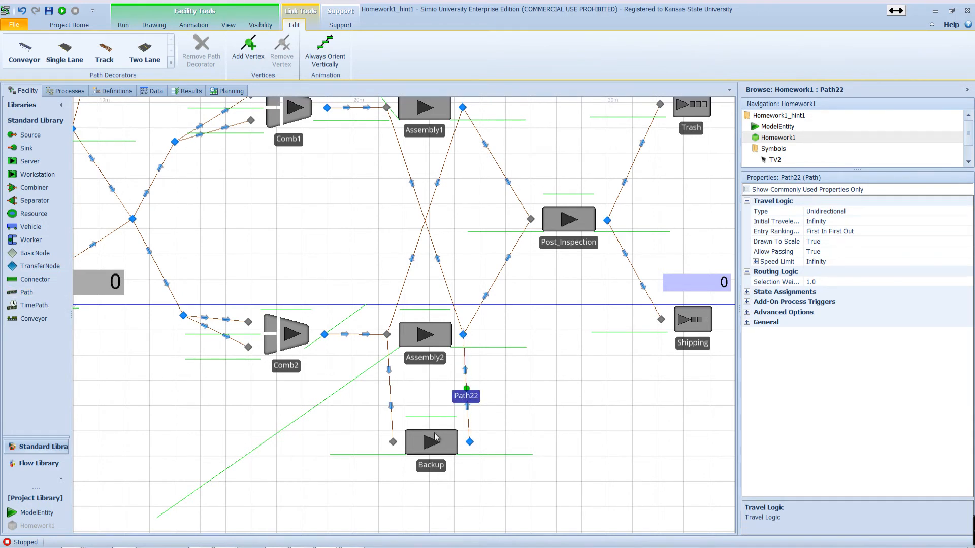
drag(435, 434, 431, 431)
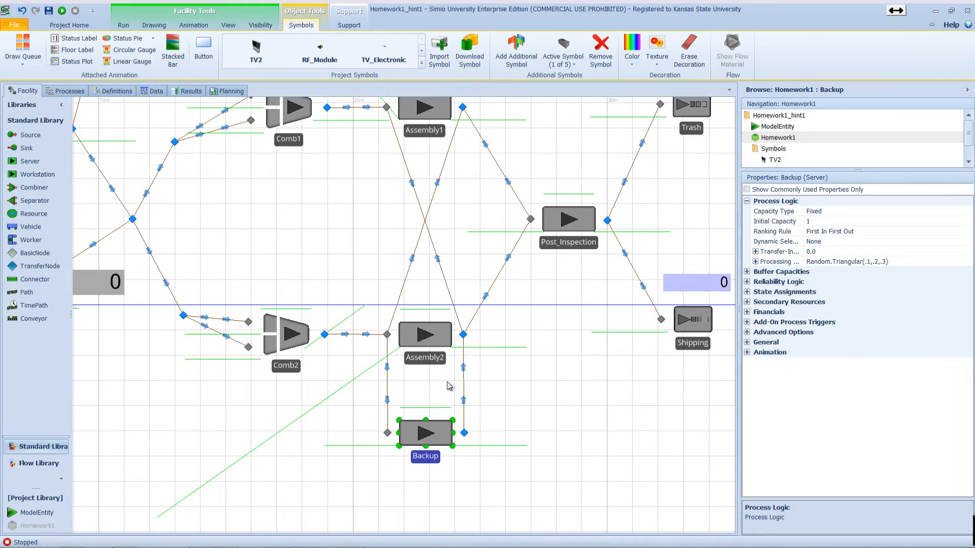
Set the Backup server's processing time to Random.Uniform(20,25)
double_click(436, 428)
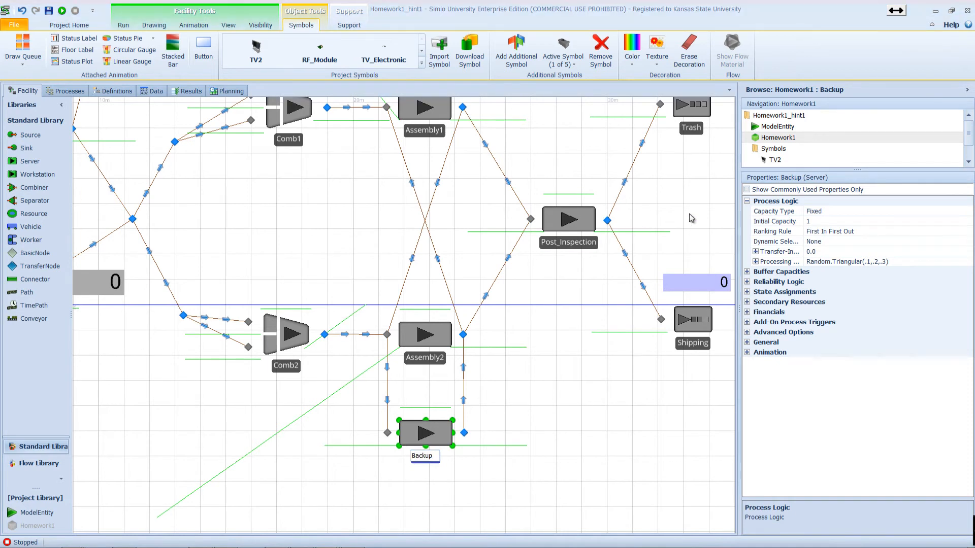
click(964, 263)
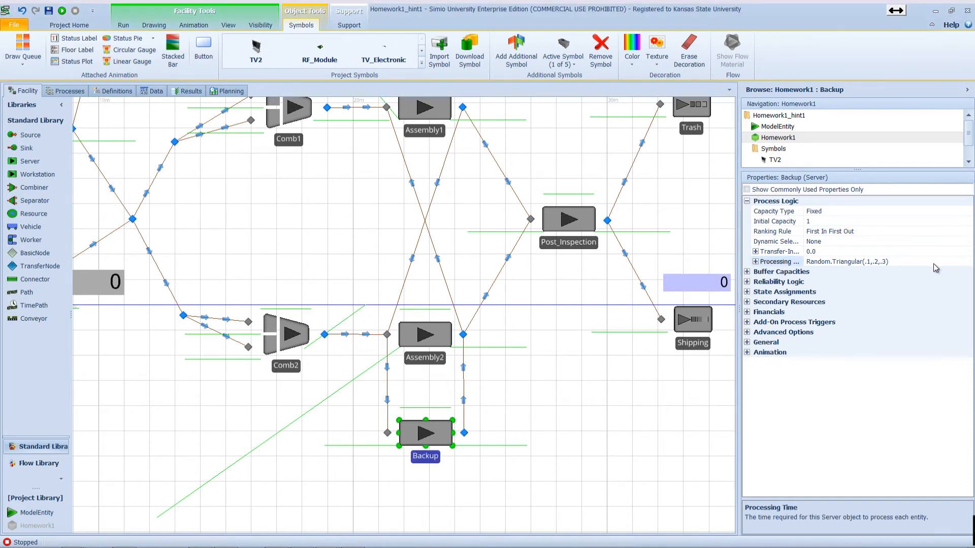
click(967, 261)
text(Ran)
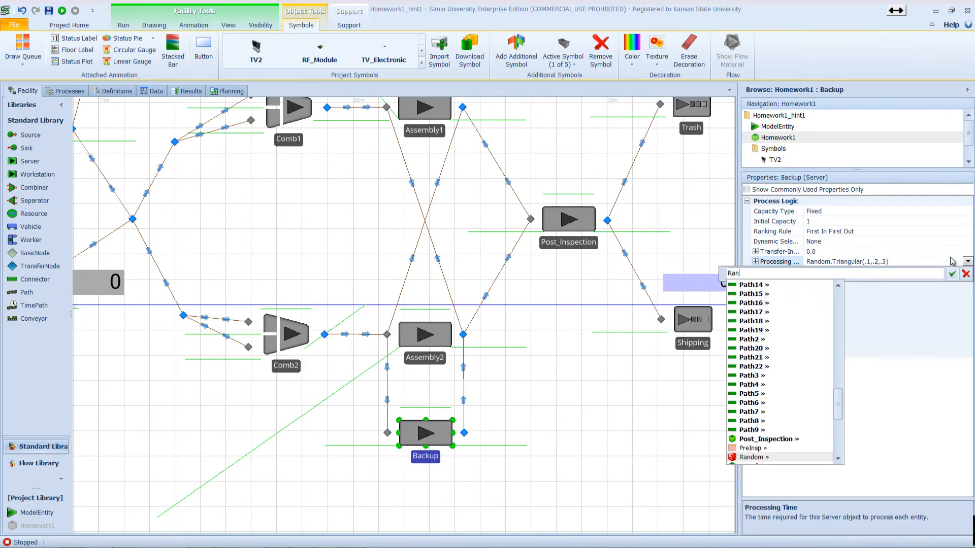
text(dom.)
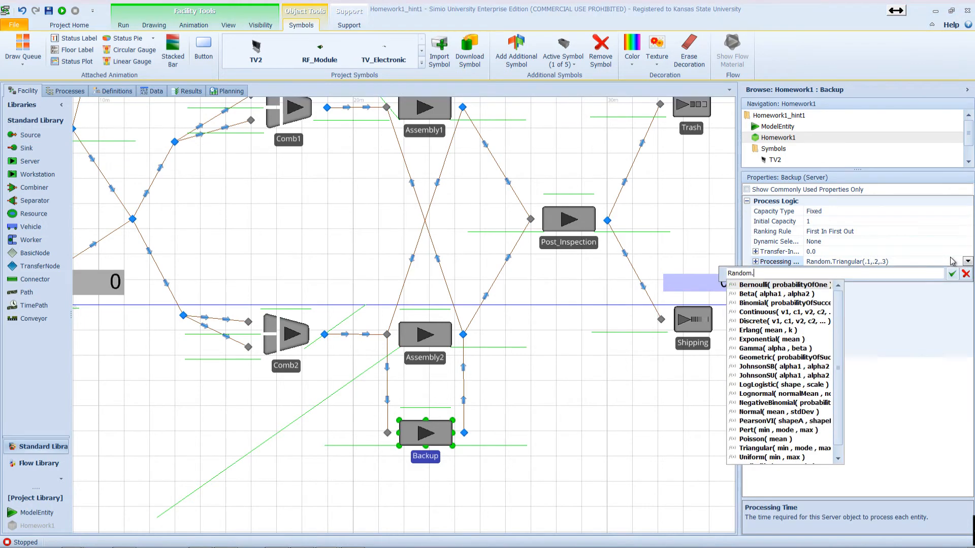
text(U)
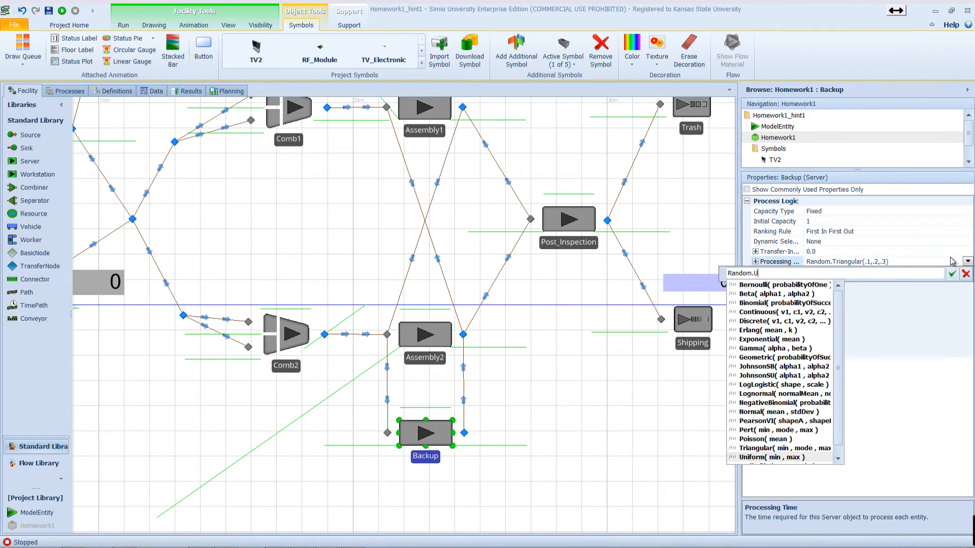
key(Tab)
key(shift+Right)
key(shift+Right)
key(shift+Right)
key(shift+Right)
key(shift+Right)
key(shift+Right)
key(shift+Right)
key(shift+Right)
key(shift+Right)
key(shift+Right)
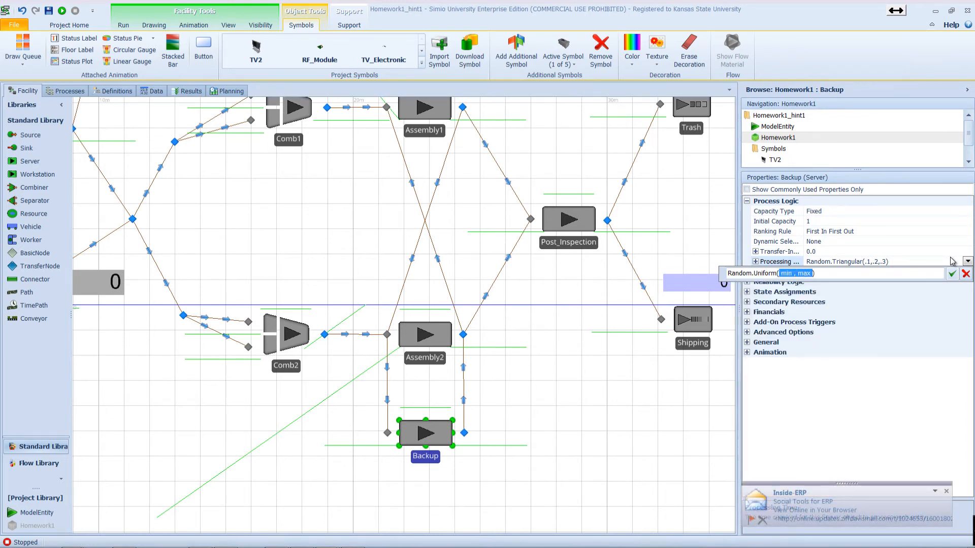
text(20)
key(Return)
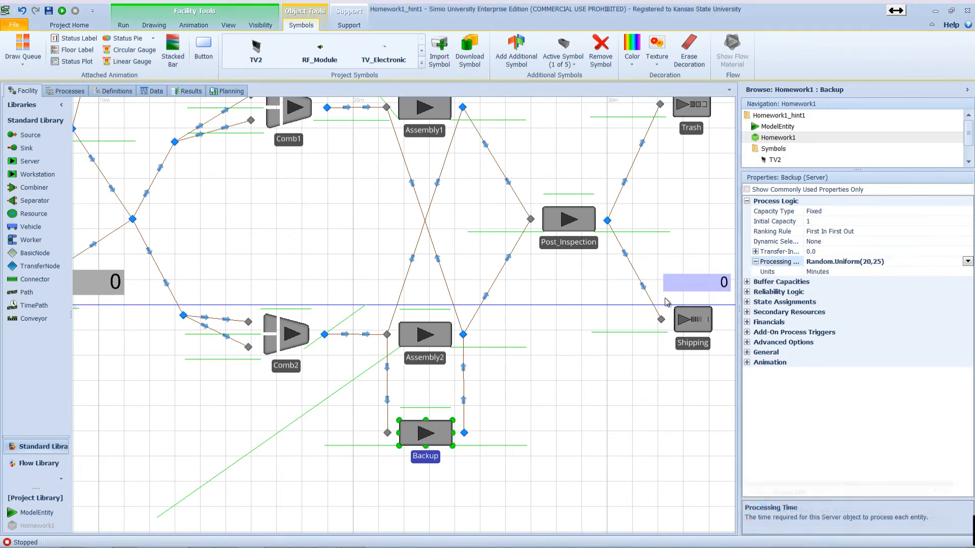
Change Assembly2's Transfer-In Constraints to Custom Condition, widening the property display so the full option names can be read
click(387, 335)
click(425, 337)
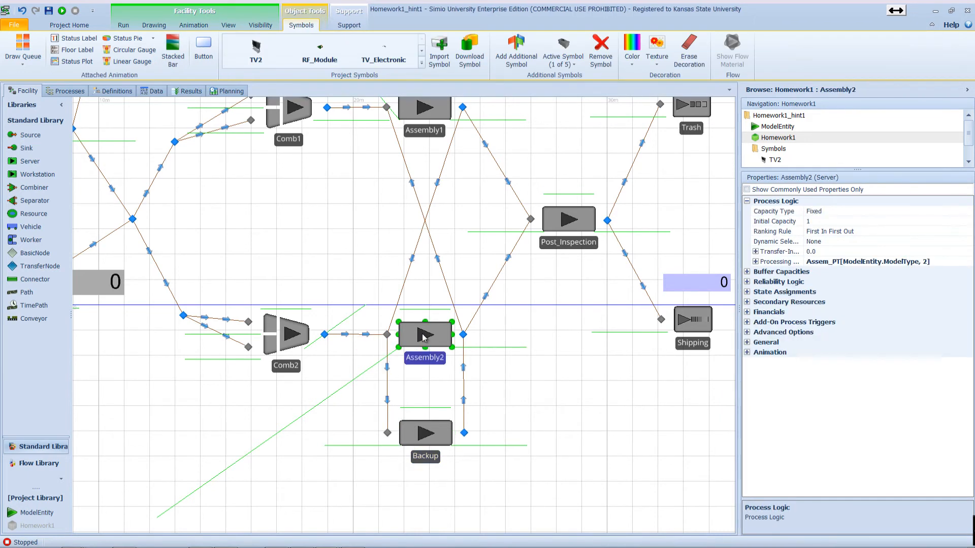
click(747, 332)
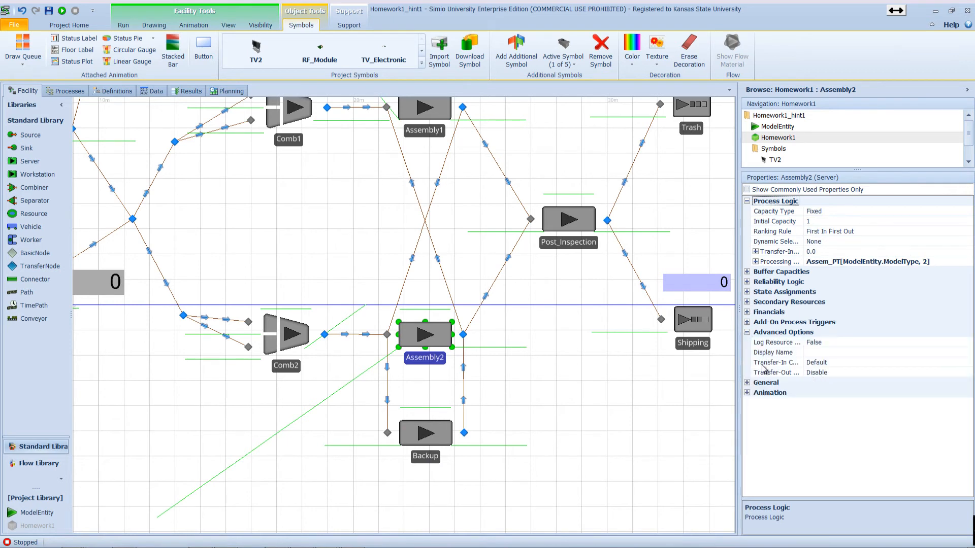
drag(740, 364, 687, 364)
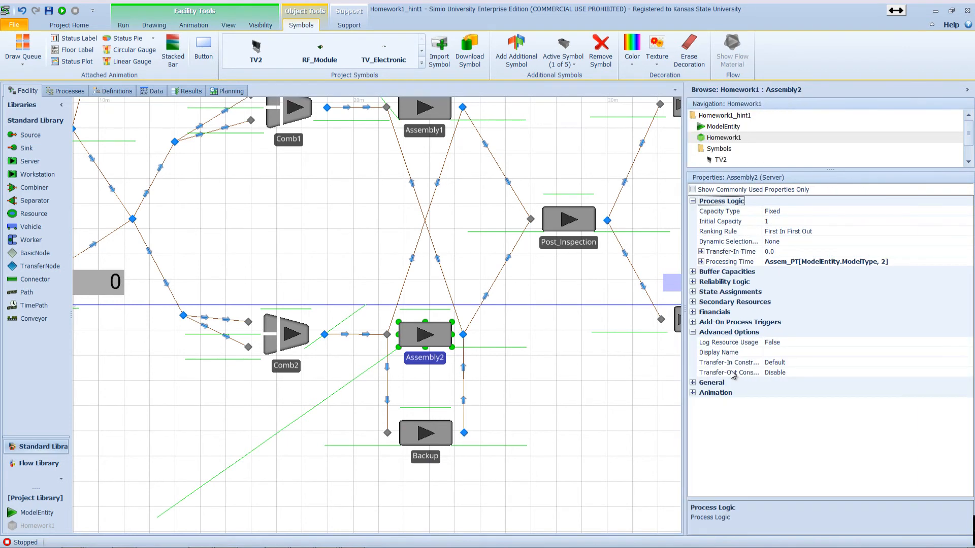
drag(761, 357, 789, 357)
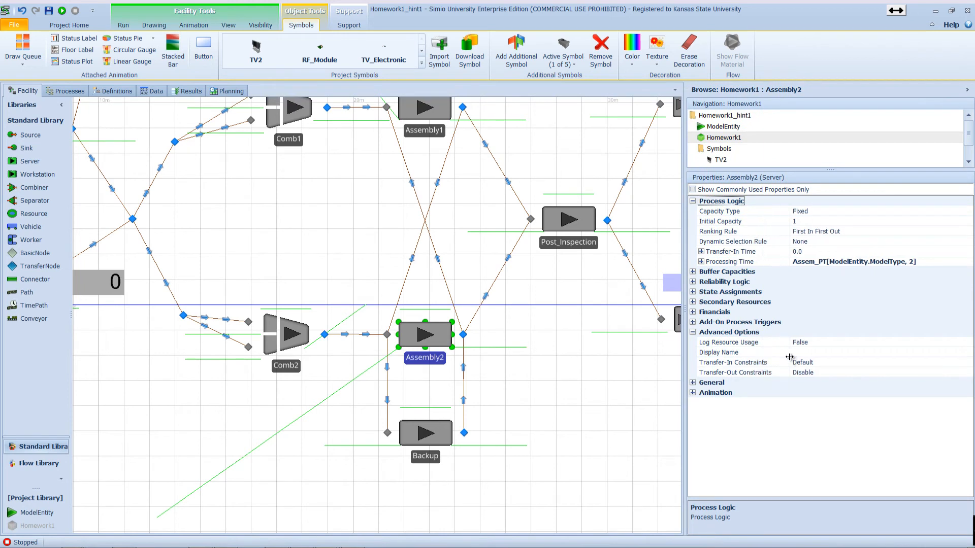
click(835, 364)
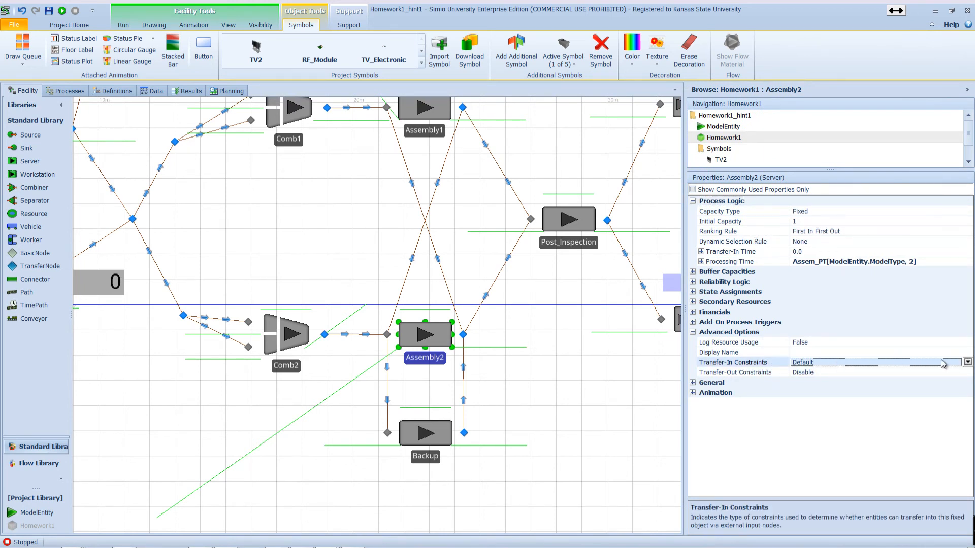
click(966, 363)
click(838, 399)
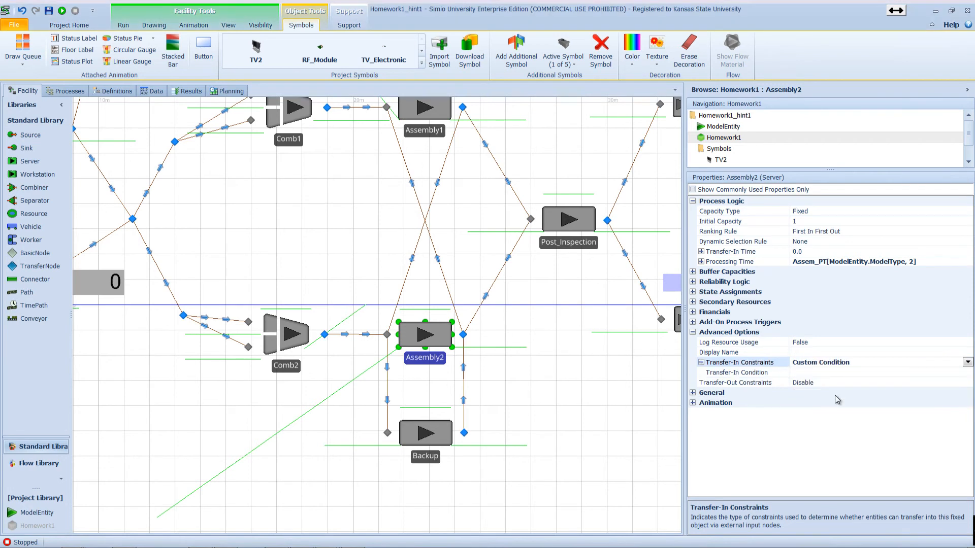
Set Assembly2's Transfer-In Condition to Assembly2.InputBuffer.Contents.NumberWaiting < 10
click(829, 373)
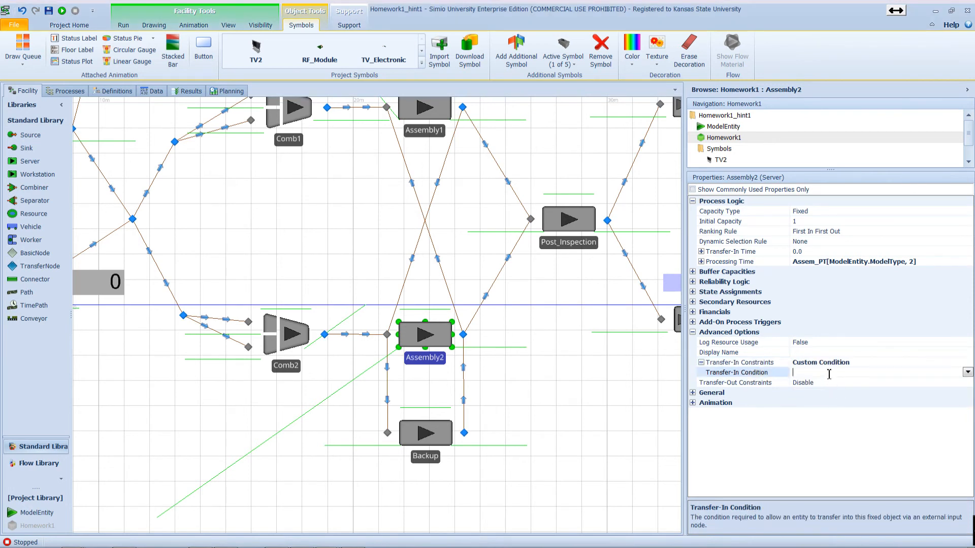
click(967, 372)
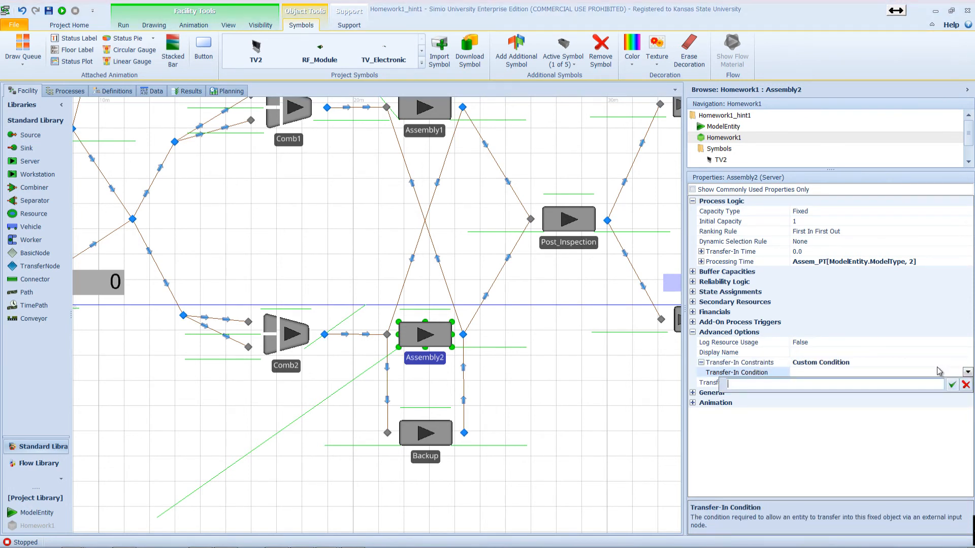
text(Ass)
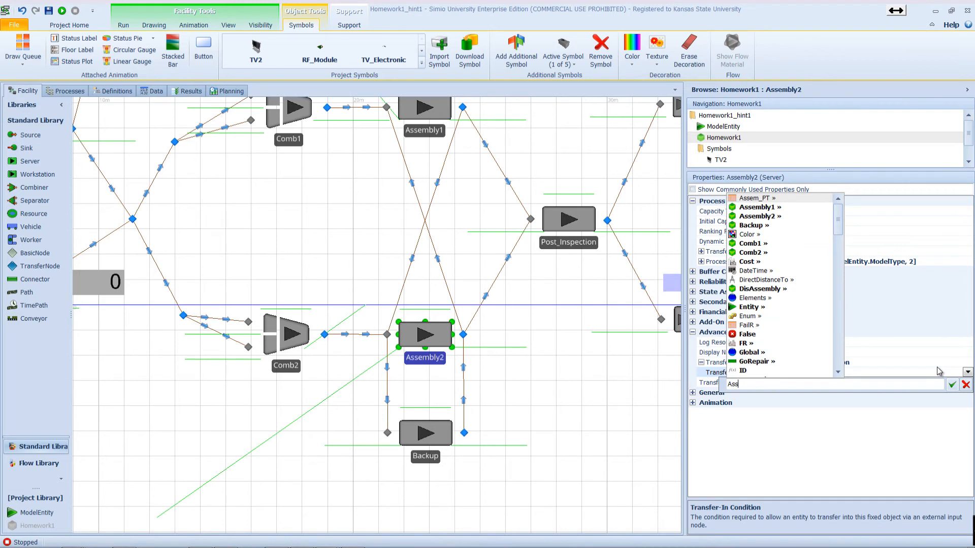
key(Down)
key(Down)
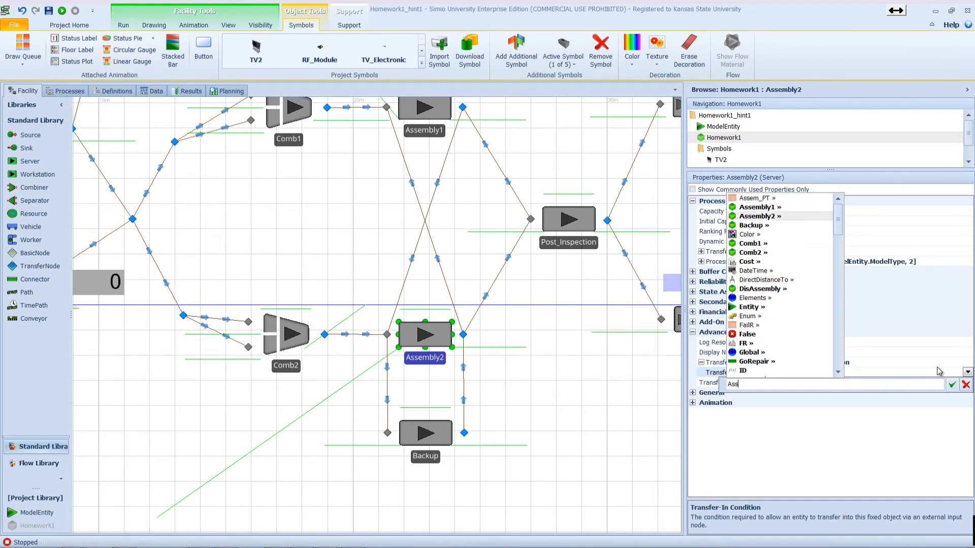
text(sembly2.In)
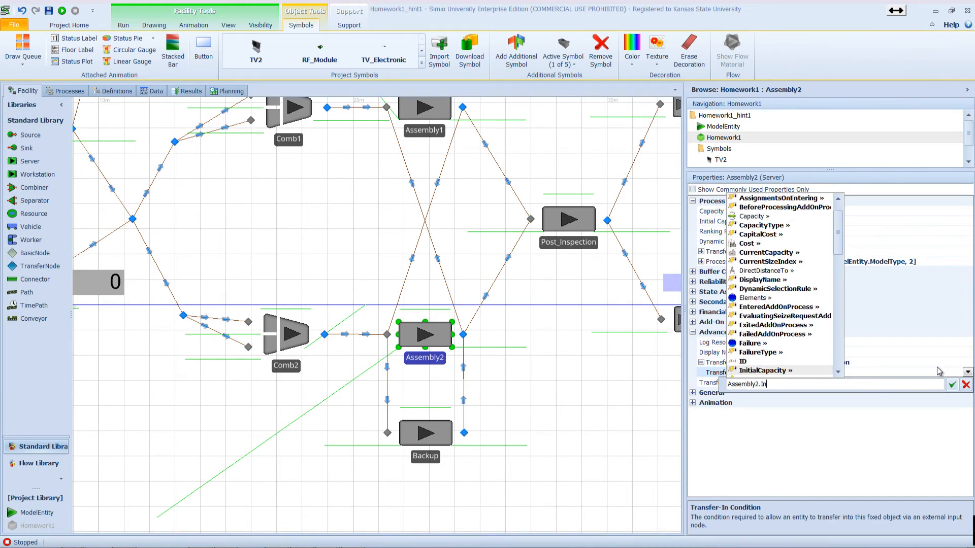
text(u)
text(p)
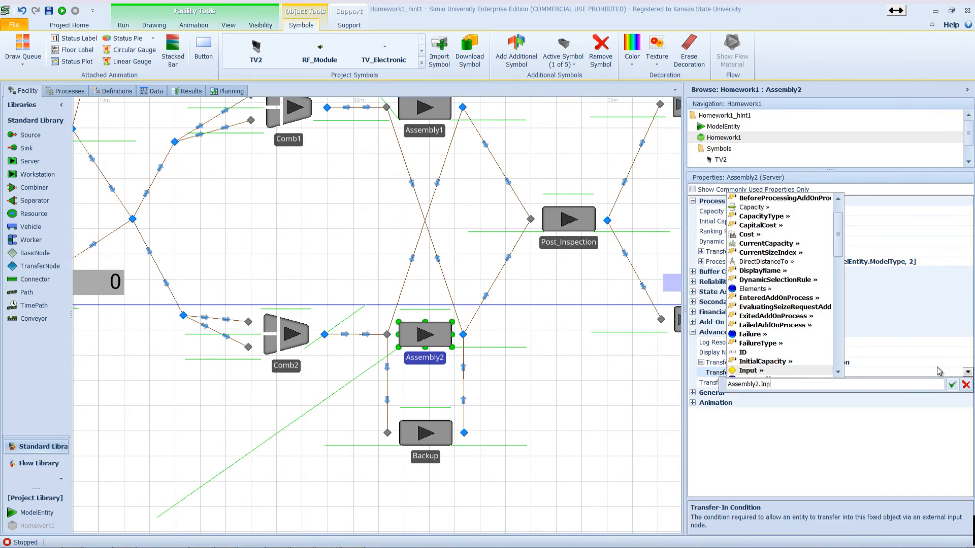
key(Down)
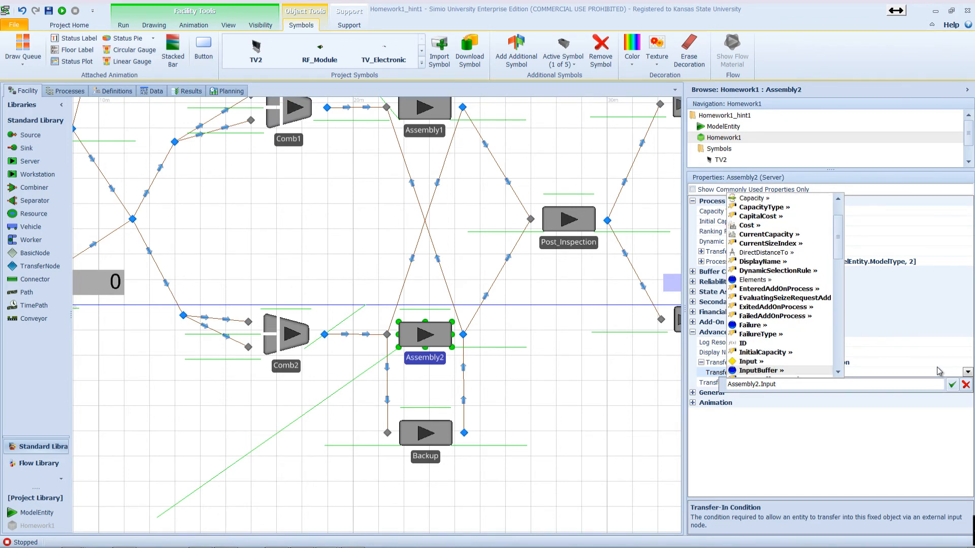
text(Buffer.)
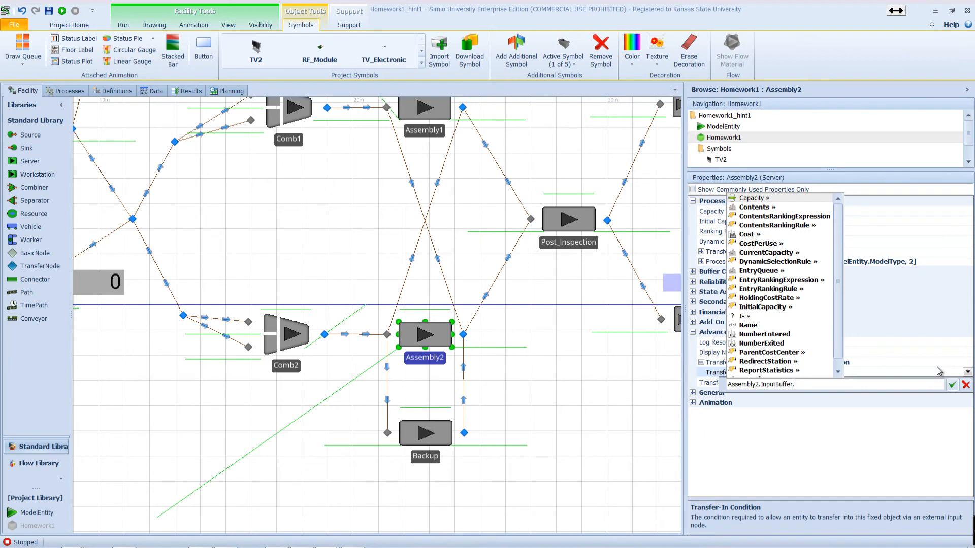
key(Down)
key(Down)
key(Down)
key(Down)
key(Down)
key(Down)
key(Down)
key(Down)
key(Down)
key(Down)
key(Down)
key(Down)
key(Down)
key(Down)
key(Down)
key(Down)
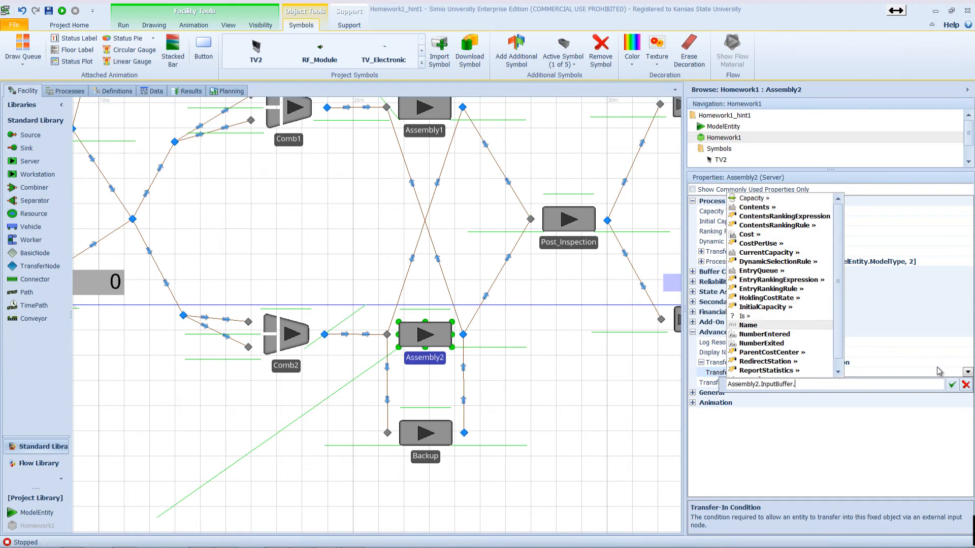
key(Up)
key(Up)
key(Up)
key(Up)
key(Up)
key(Up)
key(Up)
key(Up)
key(Up)
key(Up)
key(Up)
key(Up)
key(Up)
key(Up)
key(Up)
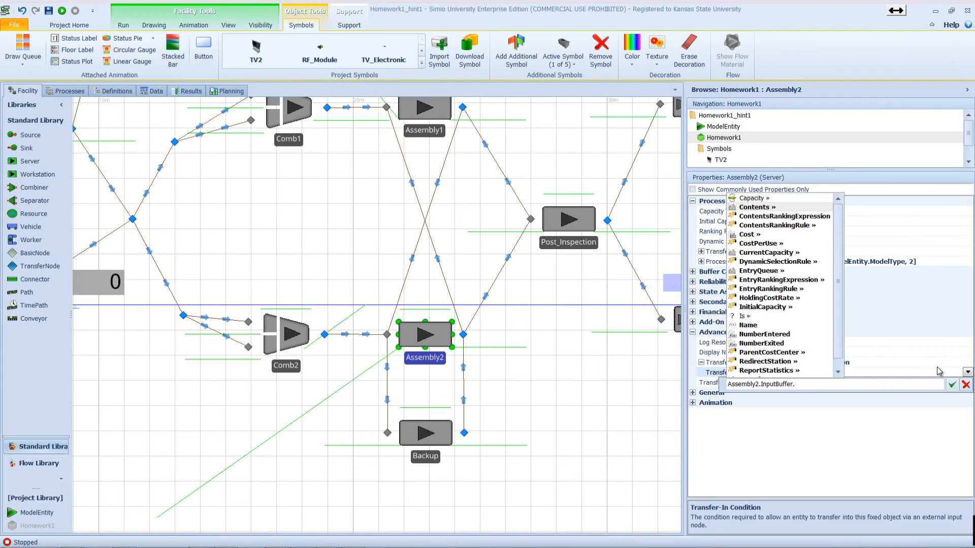
key(Return)
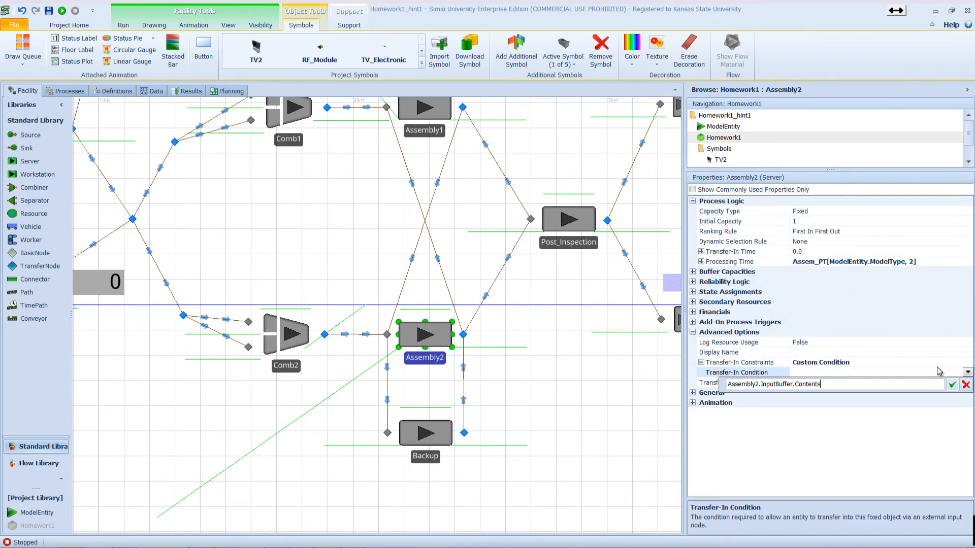
text(.)
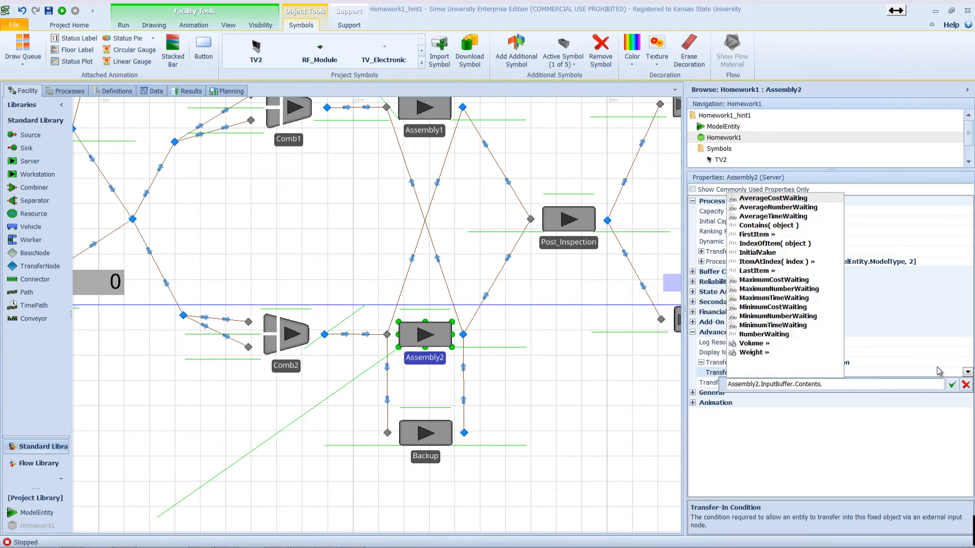
key(Down)
key(Down)
key(Down)
key(Down)
key(Down)
key(Down)
key(Down)
key(Down)
key(Down)
key(Down)
key(Down)
key(Down)
key(Down)
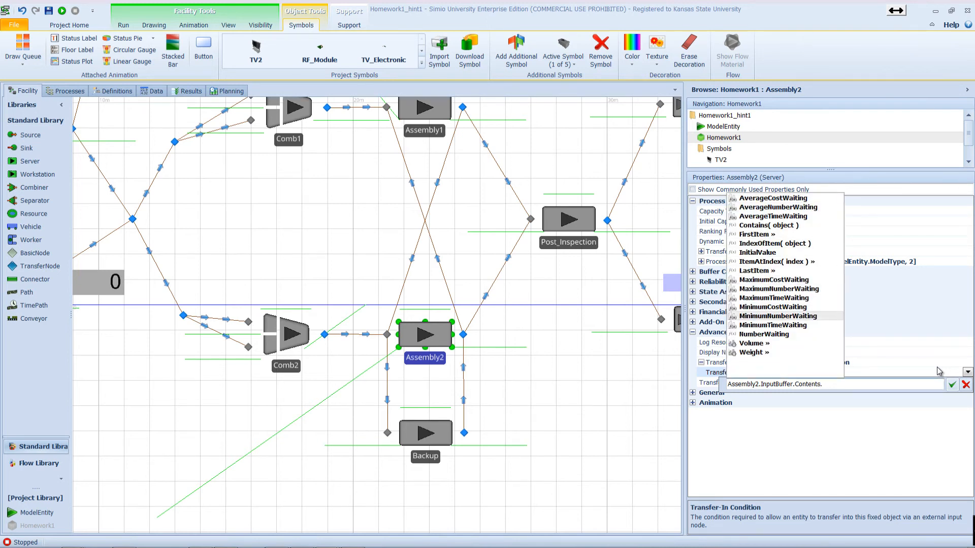
key(Down)
key(Down)
key(Down)
key(Up)
key(Return)
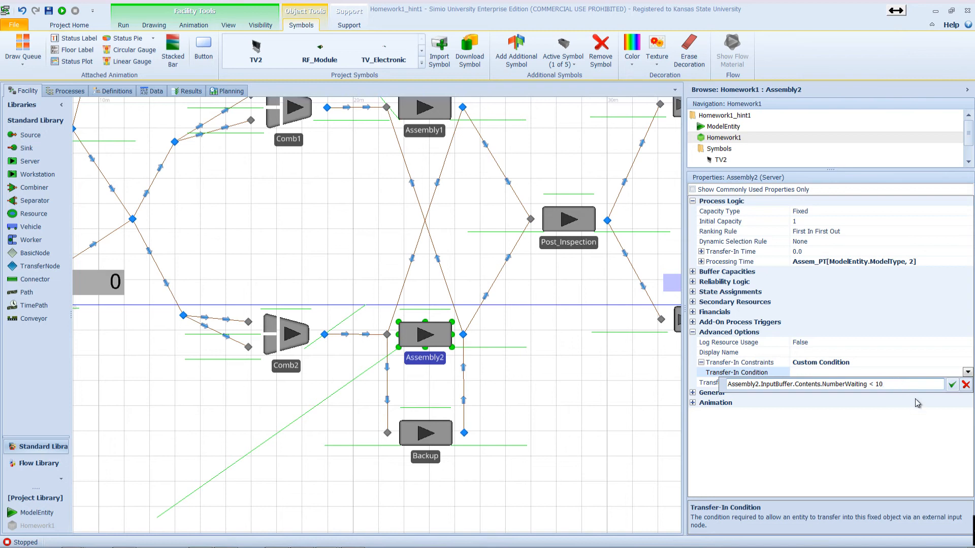
click(952, 385)
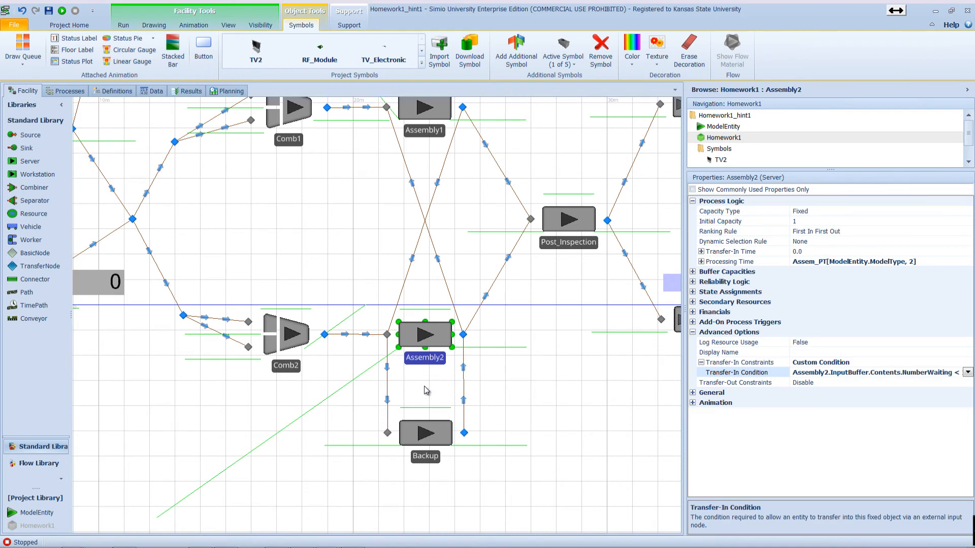
Stretch Backup's input buffer queue into a longer diagonal line running down and away from the server
click(356, 447)
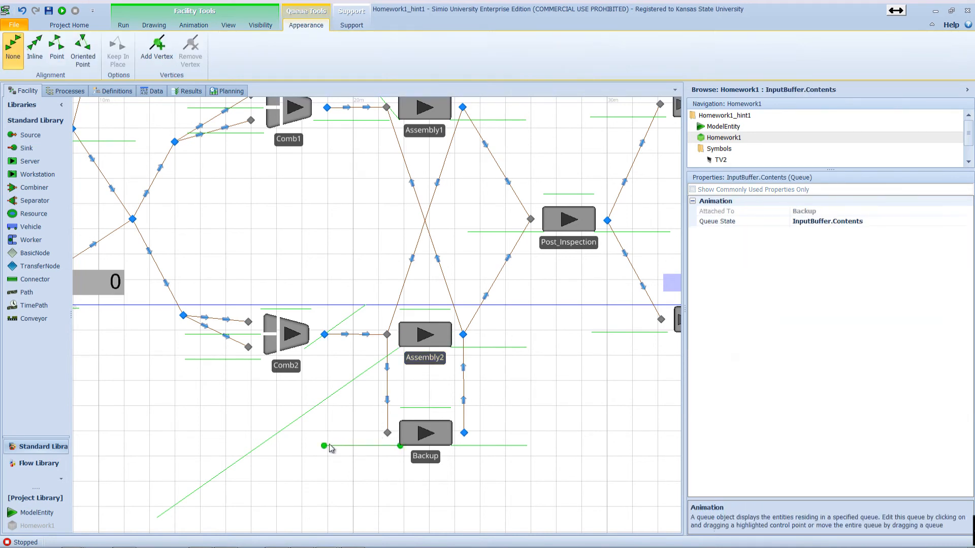
drag(324, 447, 234, 511)
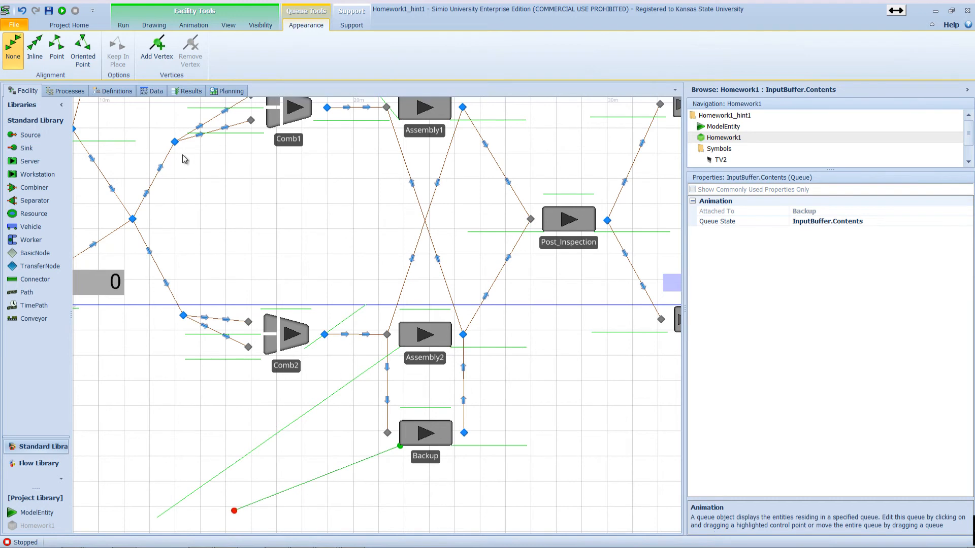
Run the model with the speed factor raised to 67.5 and watch how entities flow through Assembly2 and Backup
click(60, 9)
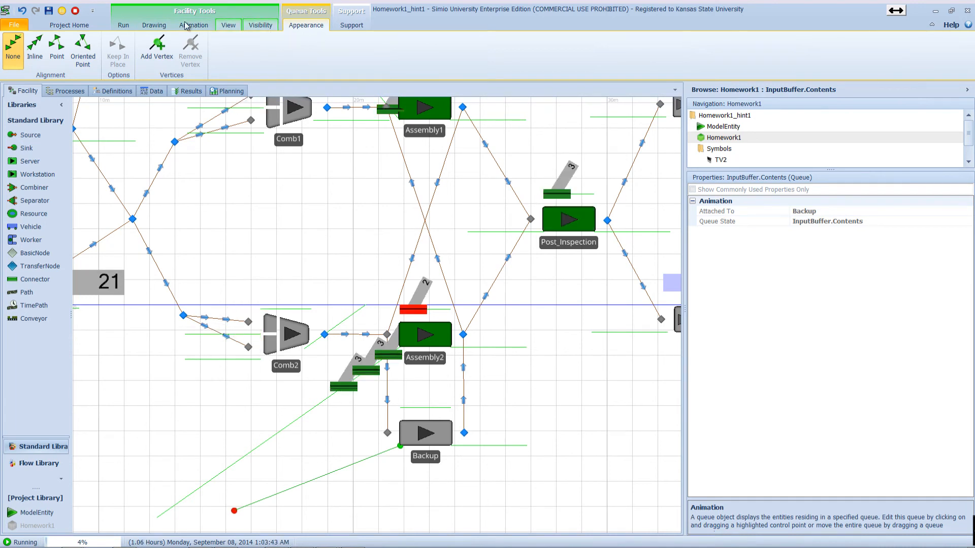
click(124, 26)
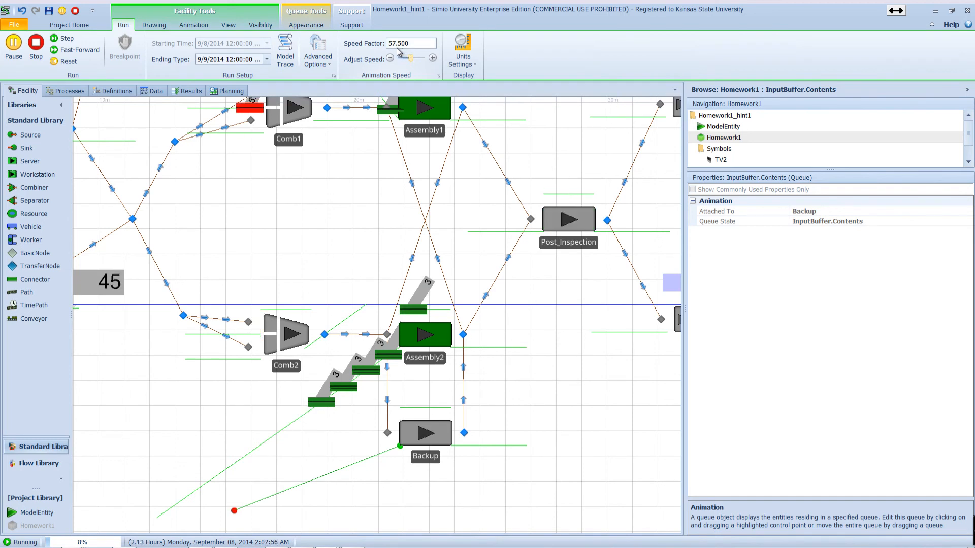
scroll(428, 46, up, 10)
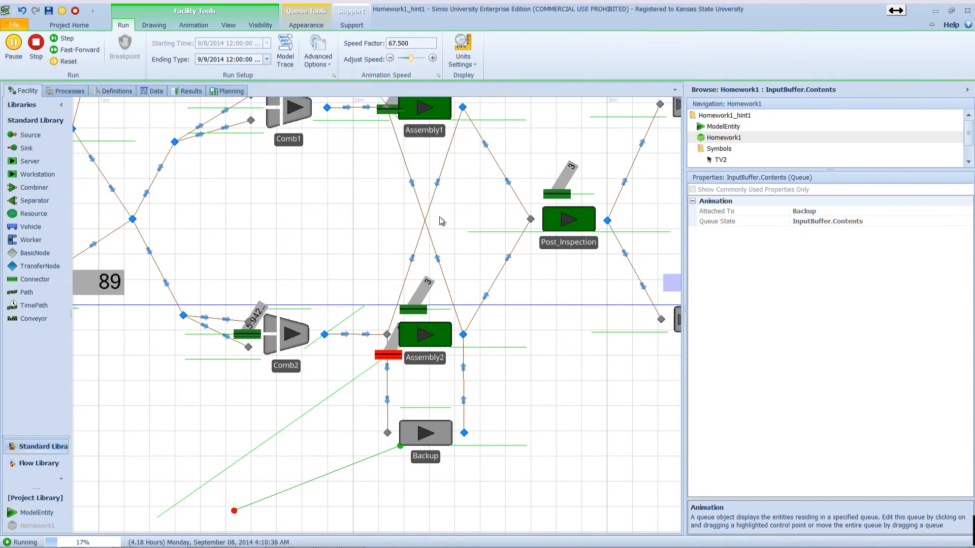
scroll(441, 221, up, 3)
scroll(441, 221, down, 3)
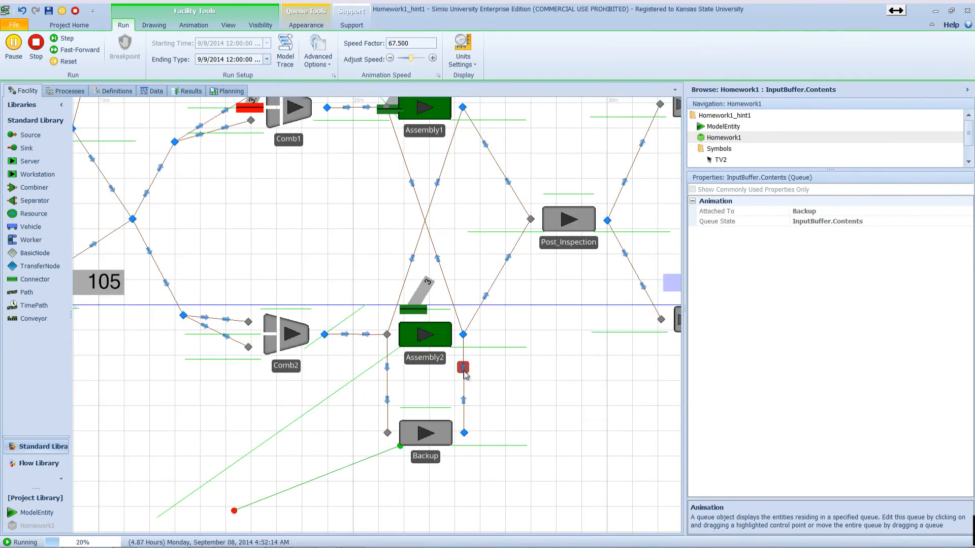
scroll(500, 383, down, 2)
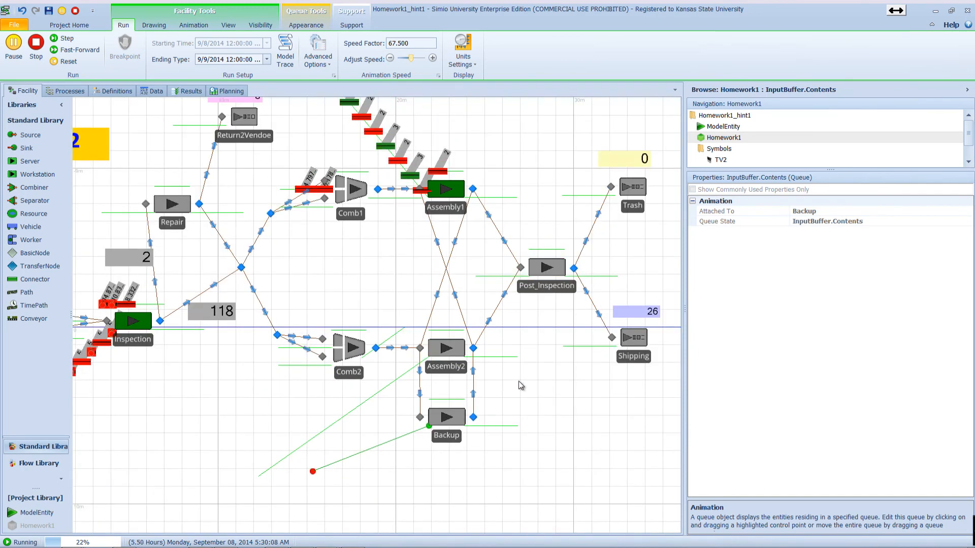
click(531, 382)
click(446, 350)
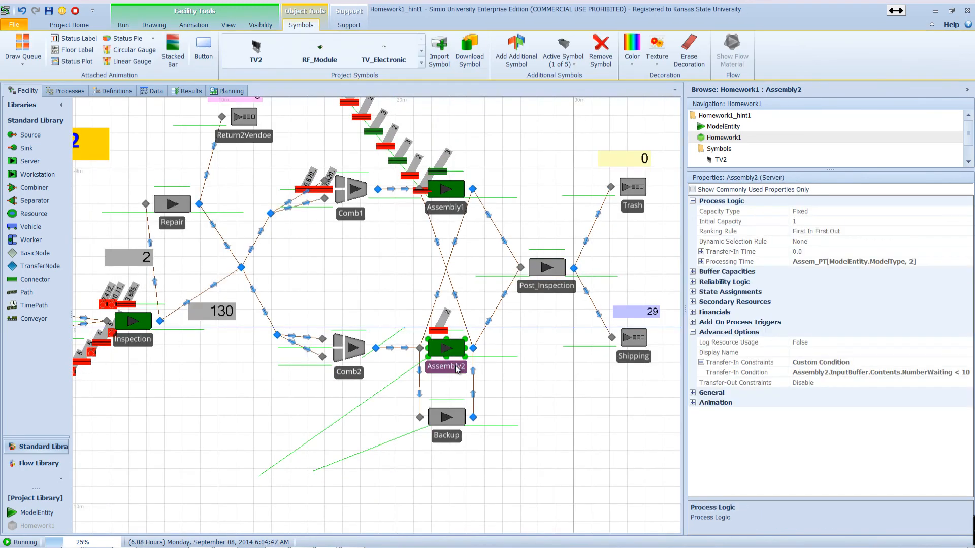
click(506, 371)
scroll(524, 371, down, 2)
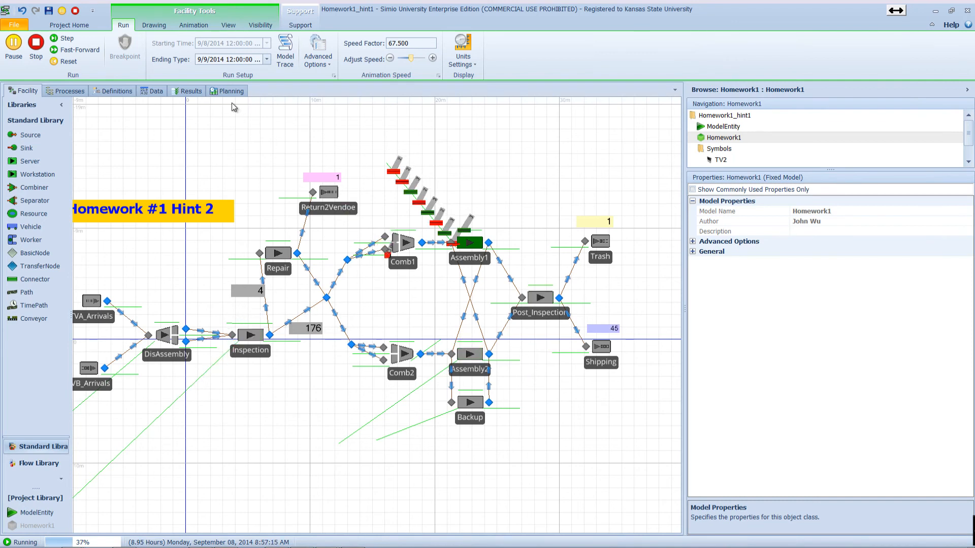
Fast-forward the run to its end to examine the queues at Assembly2 and Backup, and reset the model
click(91, 54)
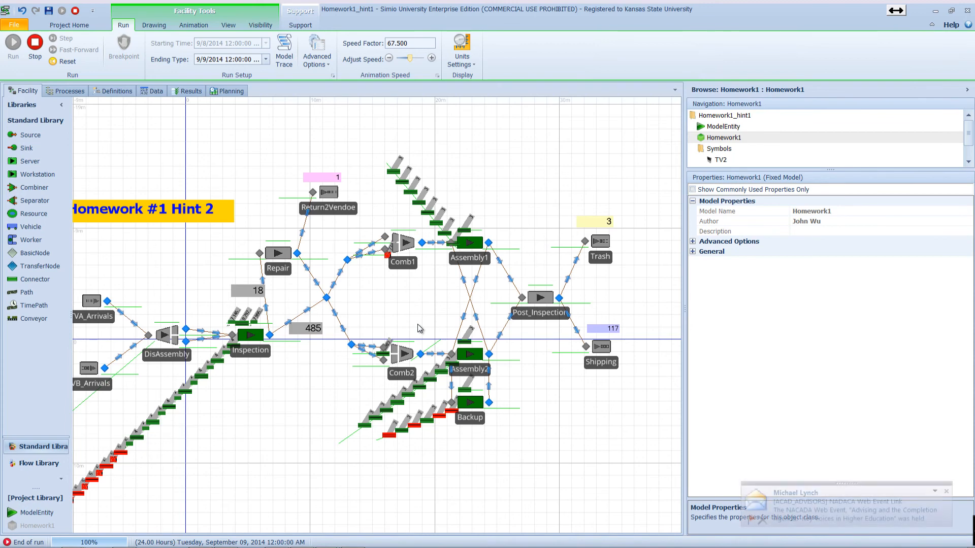
drag(414, 305, 391, 276)
scroll(398, 342, up, 5)
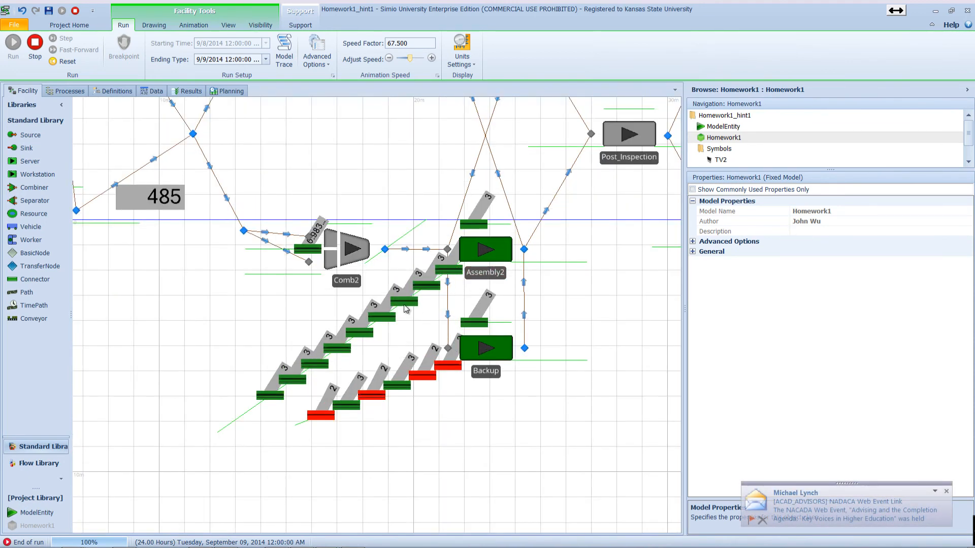
click(65, 61)
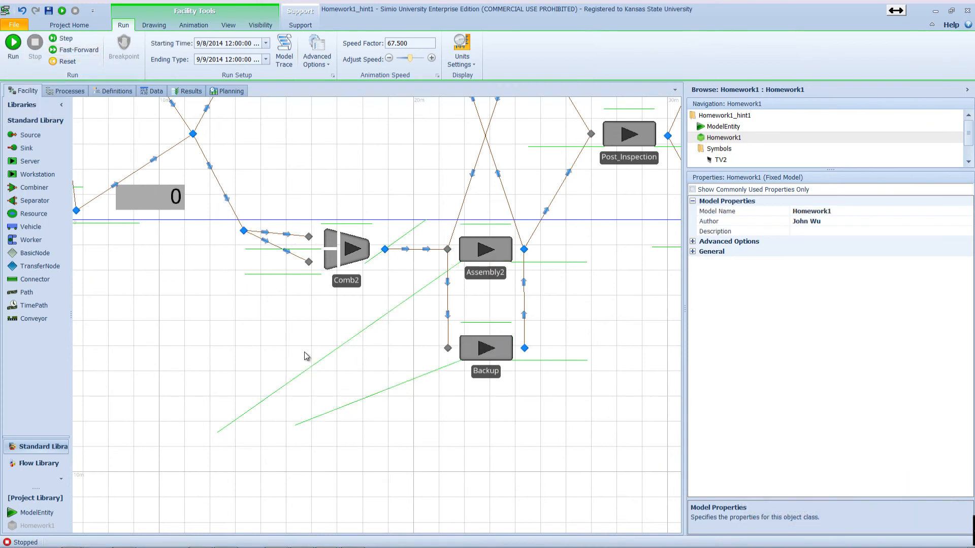
Attach a status label to Assembly2 in the empty area below Comb2 and set its back color to 192, 192, 255
click(317, 365)
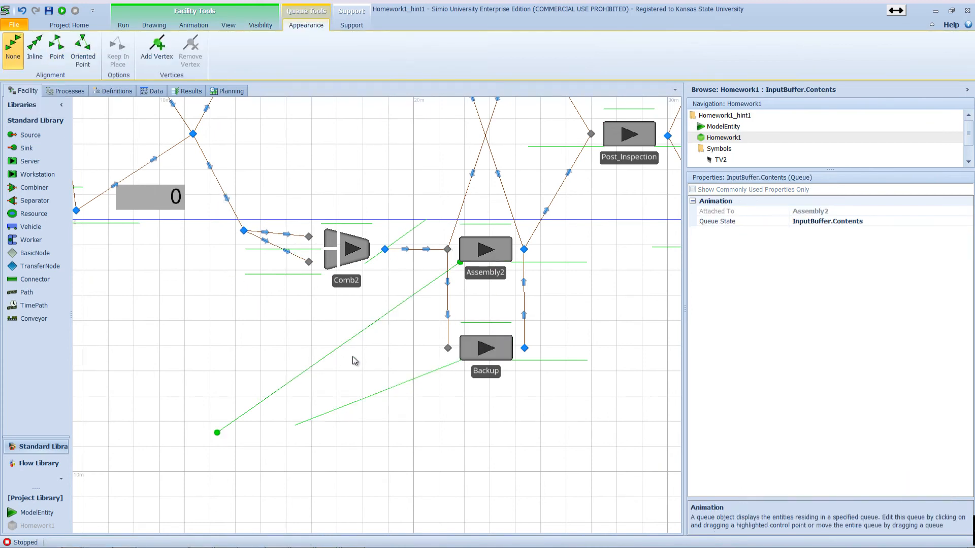
click(478, 278)
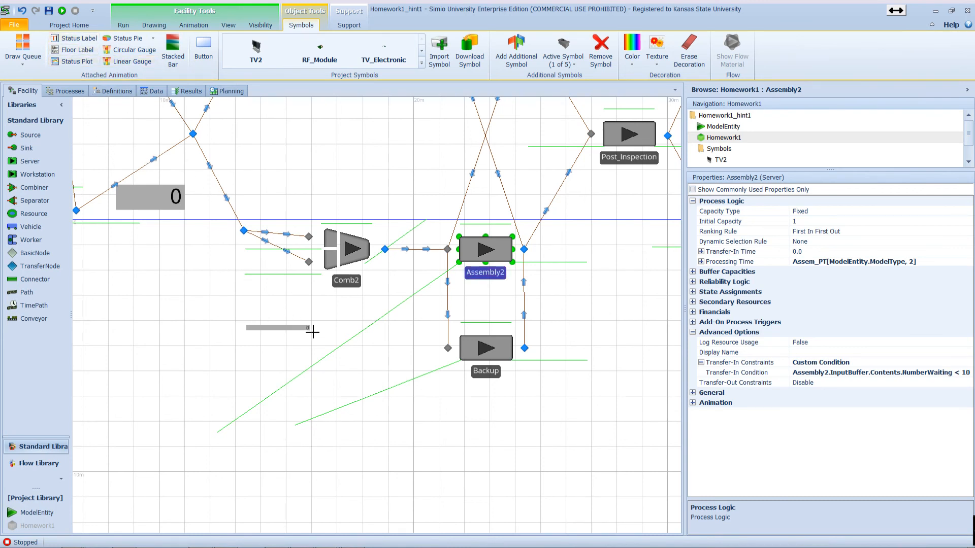
drag(329, 341, 321, 345)
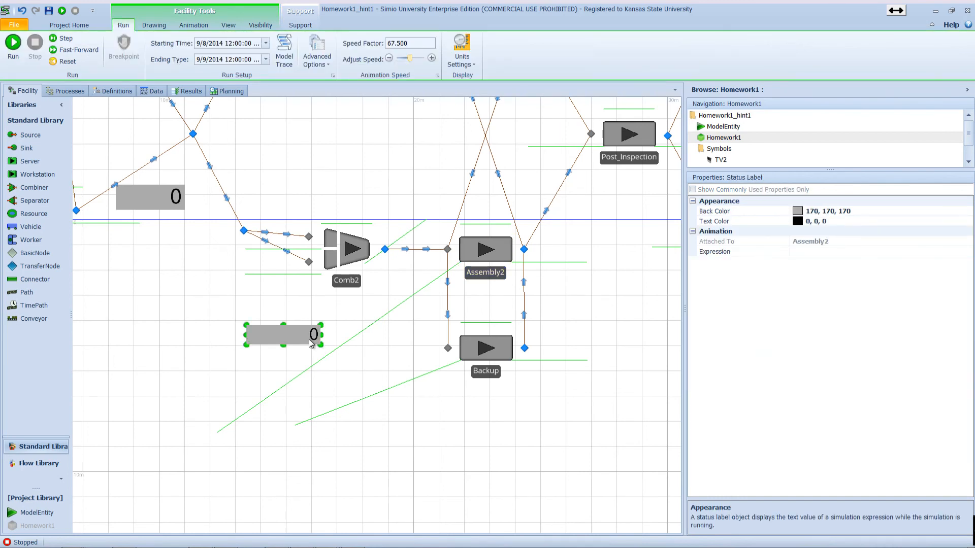
click(964, 211)
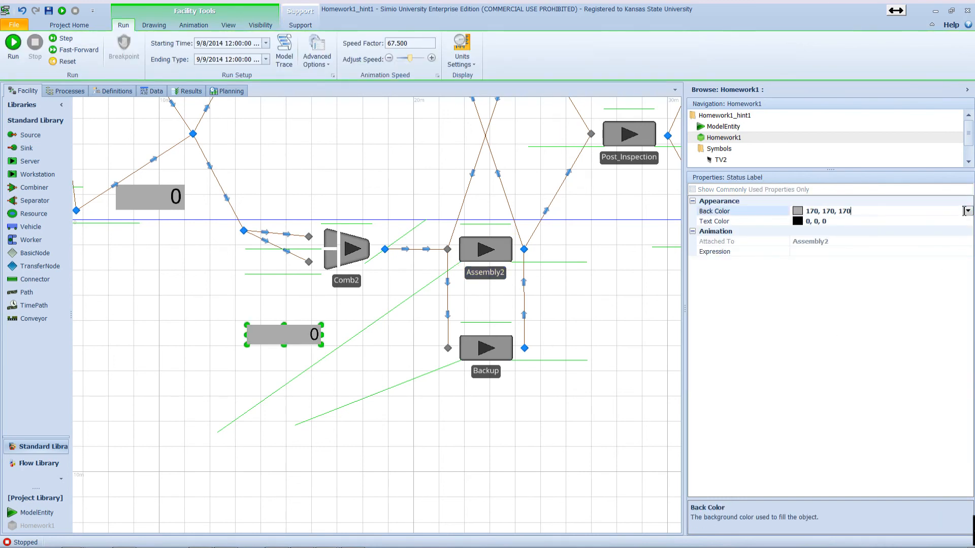
click(967, 211)
click(873, 236)
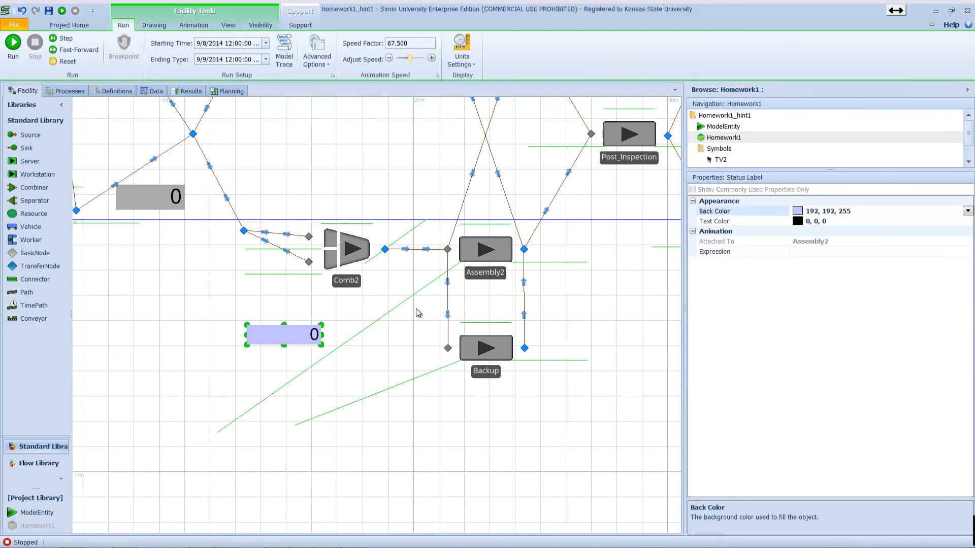
Set the expression of Assembly2's status label to InputBuffer.Contents.NumberWaiting
click(838, 253)
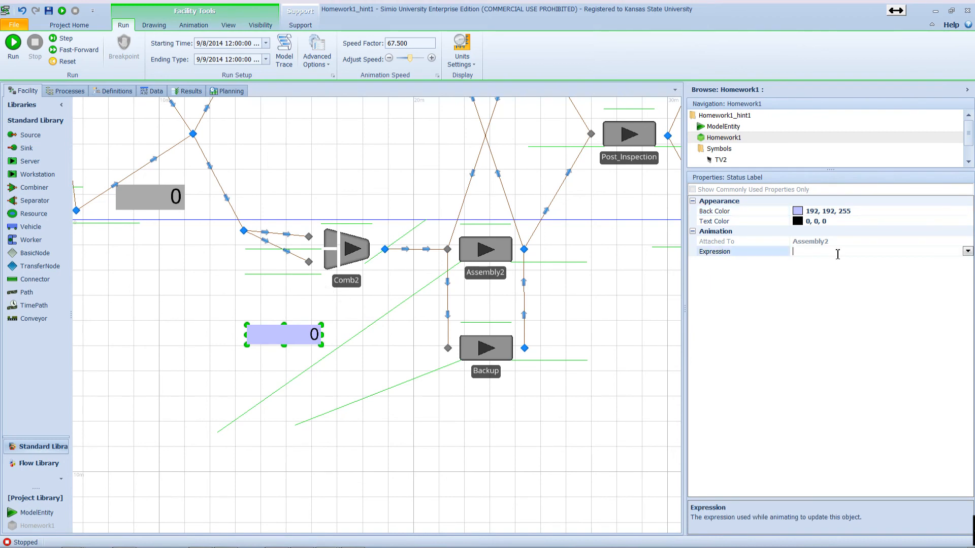
click(968, 251)
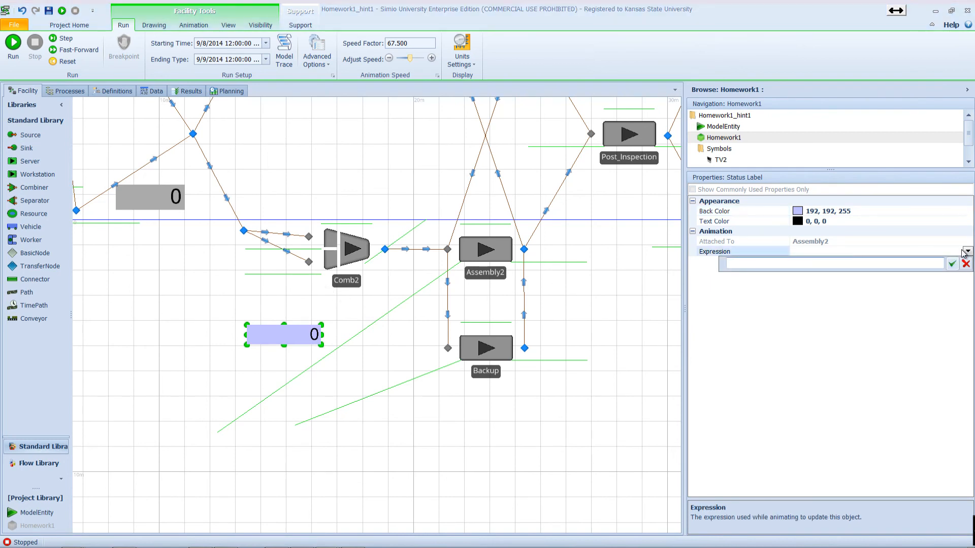
text(INput)
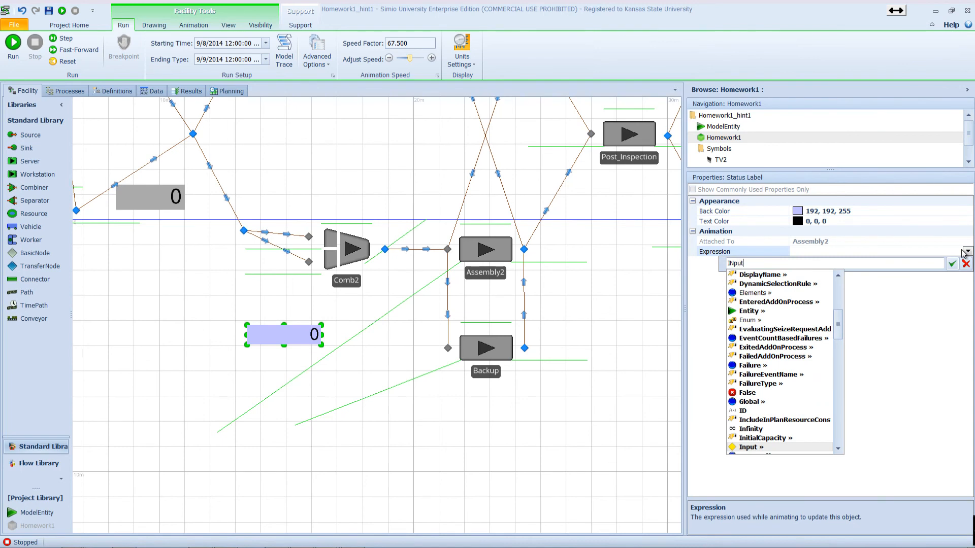
text(Buffer.)
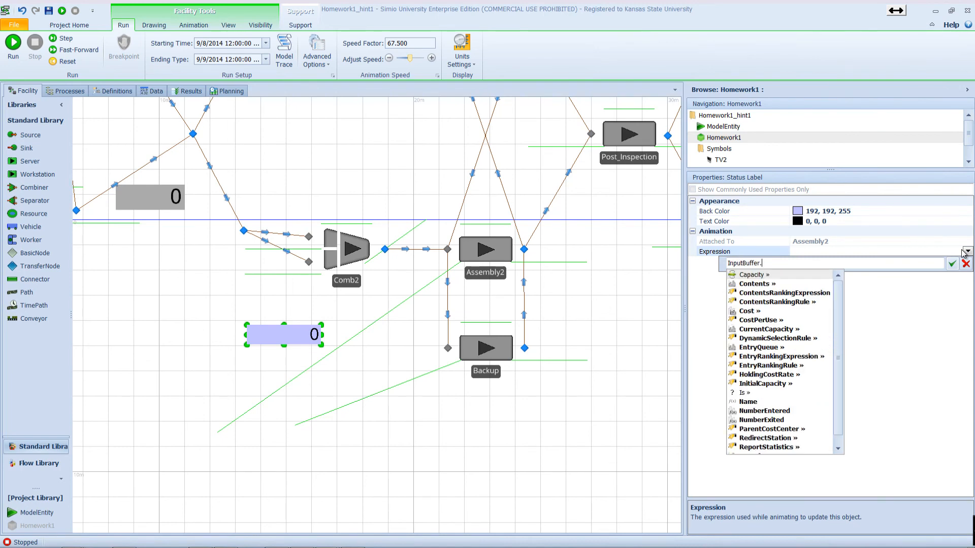
text(Con)
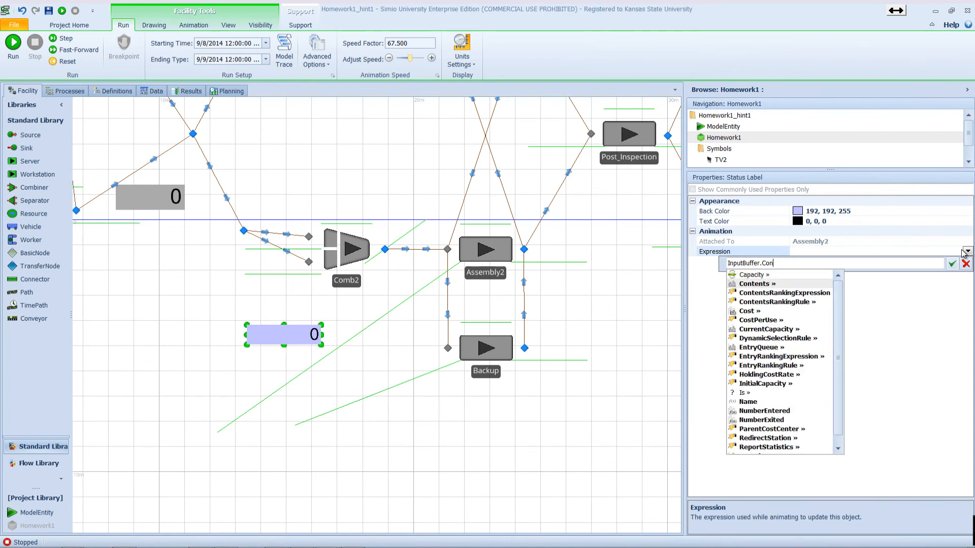
text(tents.)
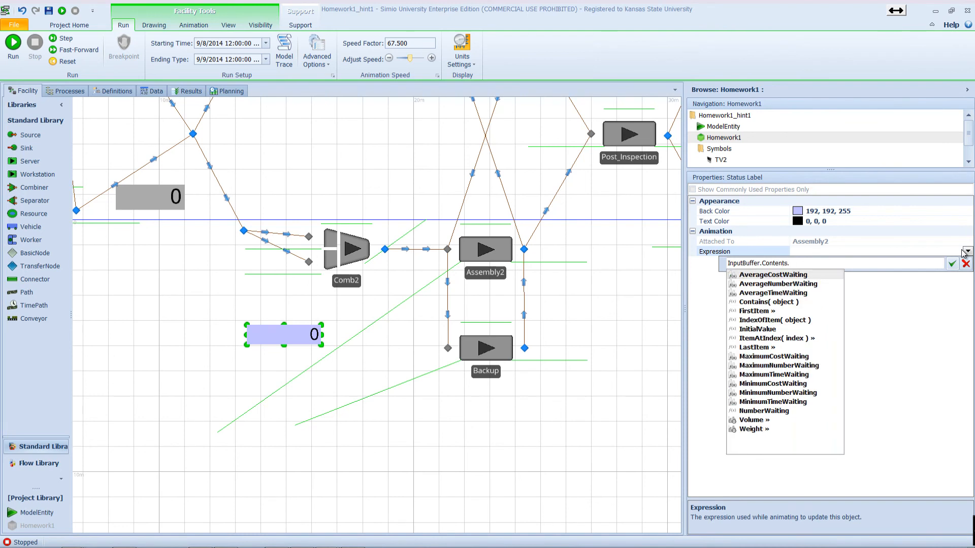
key(Down)
key(Down)
key(Down)
key(Down)
key(Down)
key(Down)
key(Down)
key(Down)
key(Down)
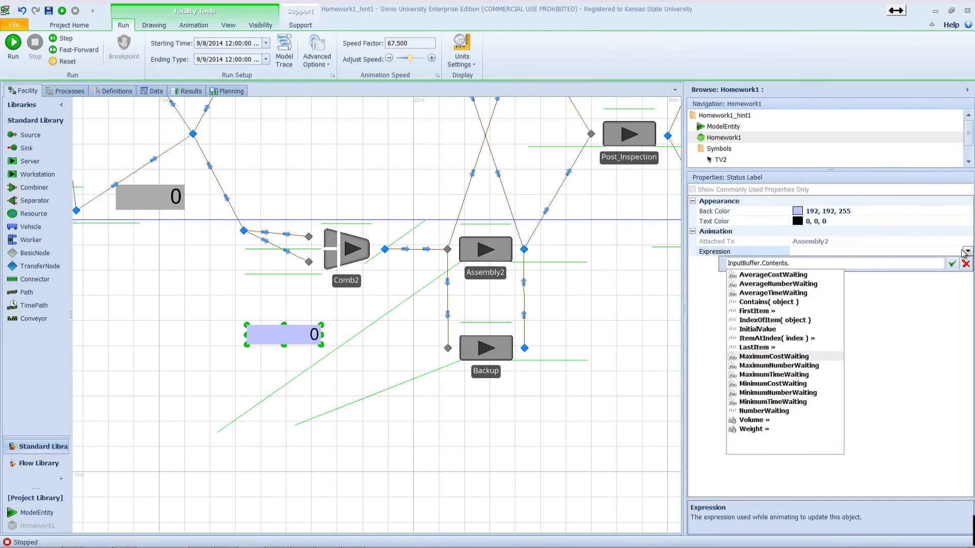
text(nu)
key(Return)
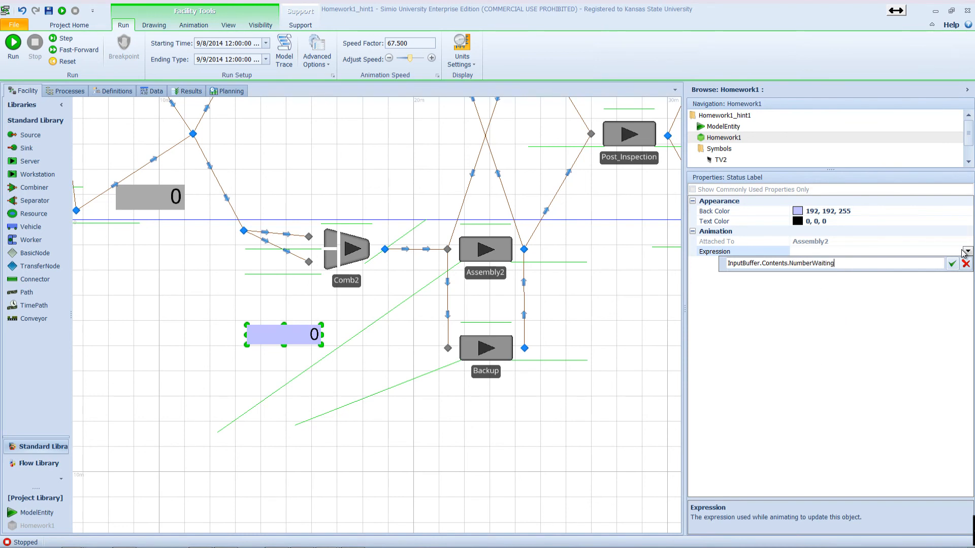
key(Return)
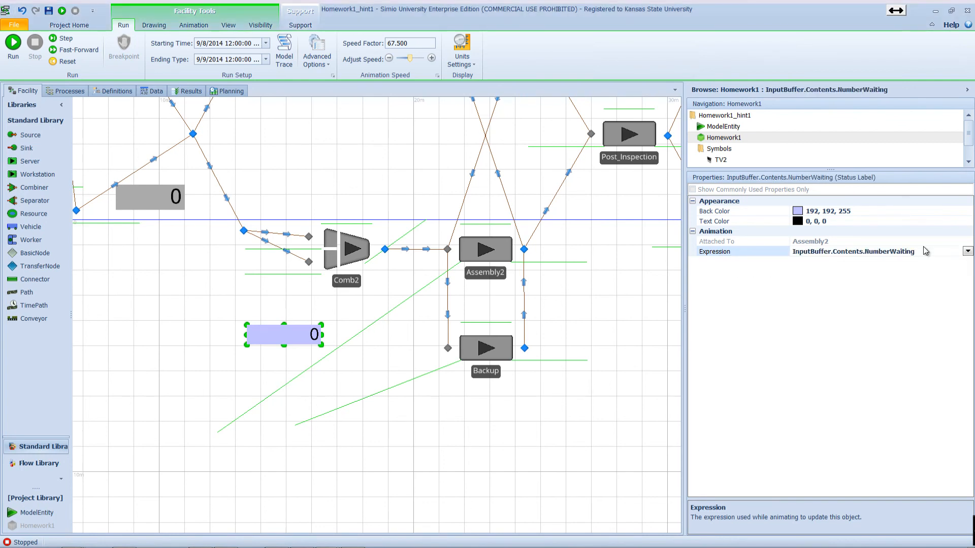
Attach a status label to Backup in the empty area below the server and set its back color to 255, 192, 192
click(487, 371)
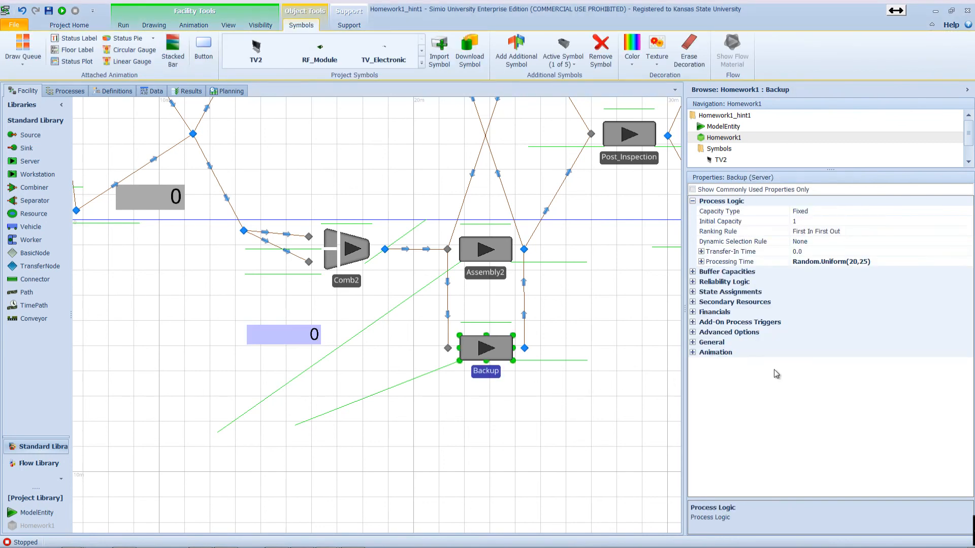
click(74, 38)
drag(366, 413, 452, 440)
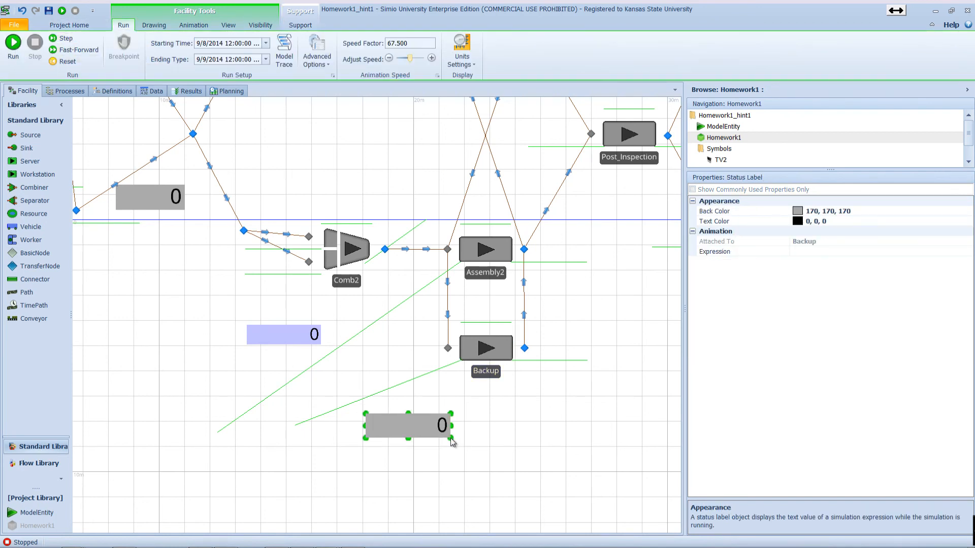
click(888, 212)
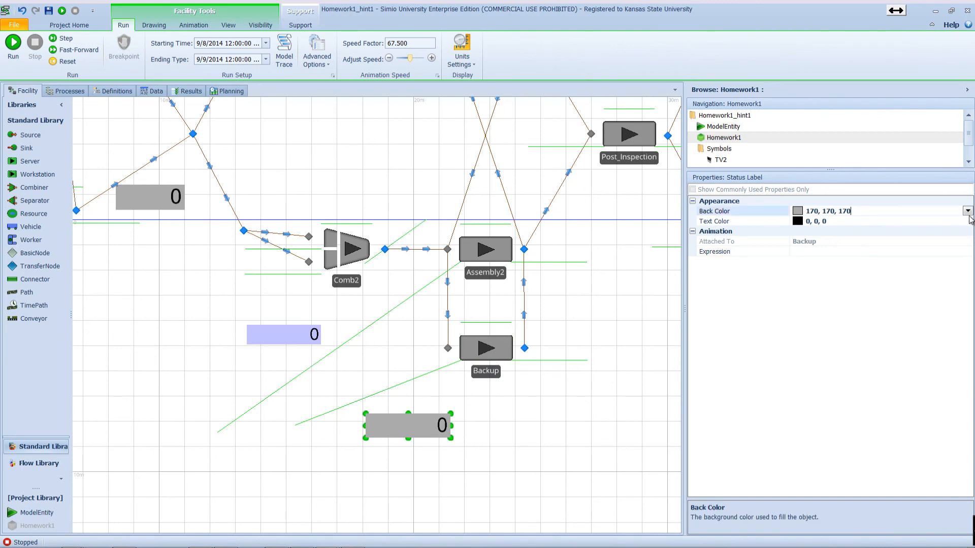
click(967, 212)
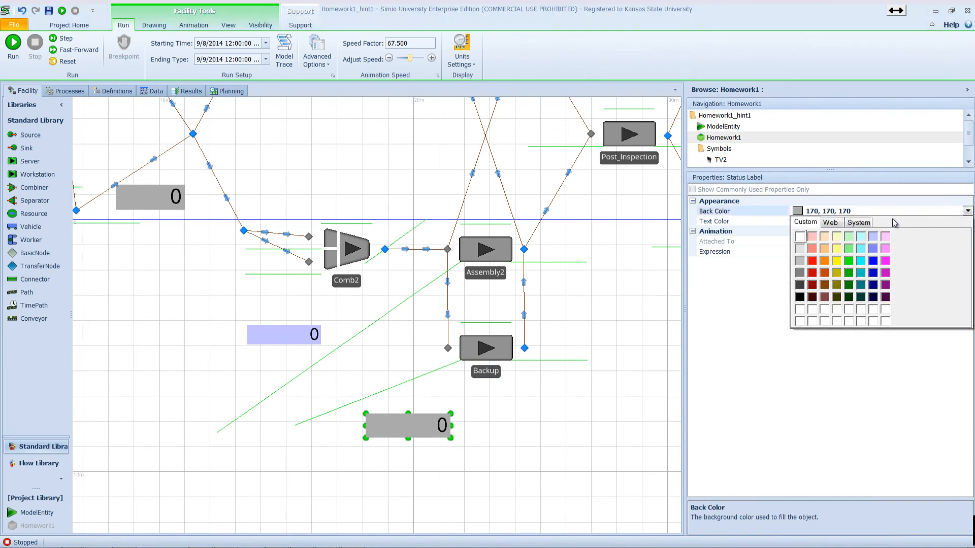
click(813, 235)
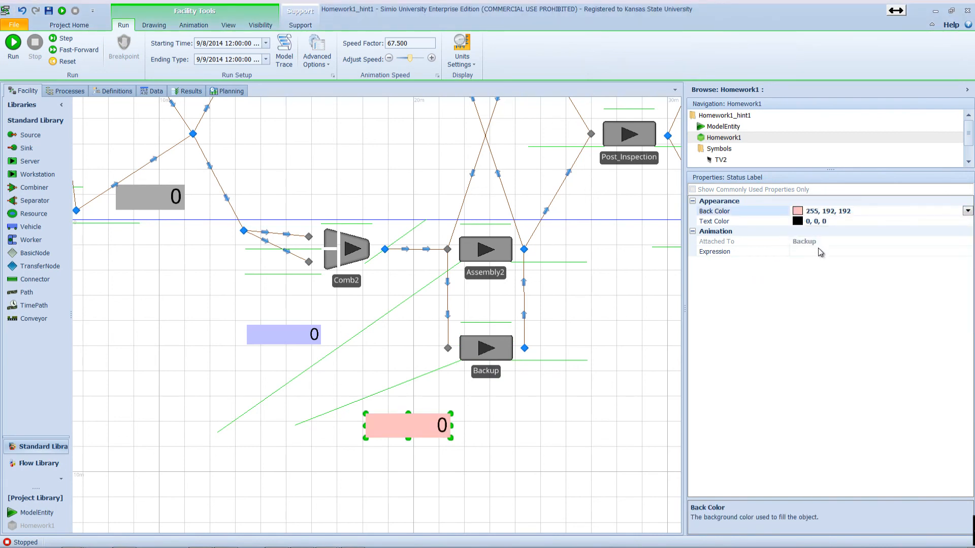
Set the expression of Backup's status label to InputBuffer.Contents.NumberWaiting
click(907, 250)
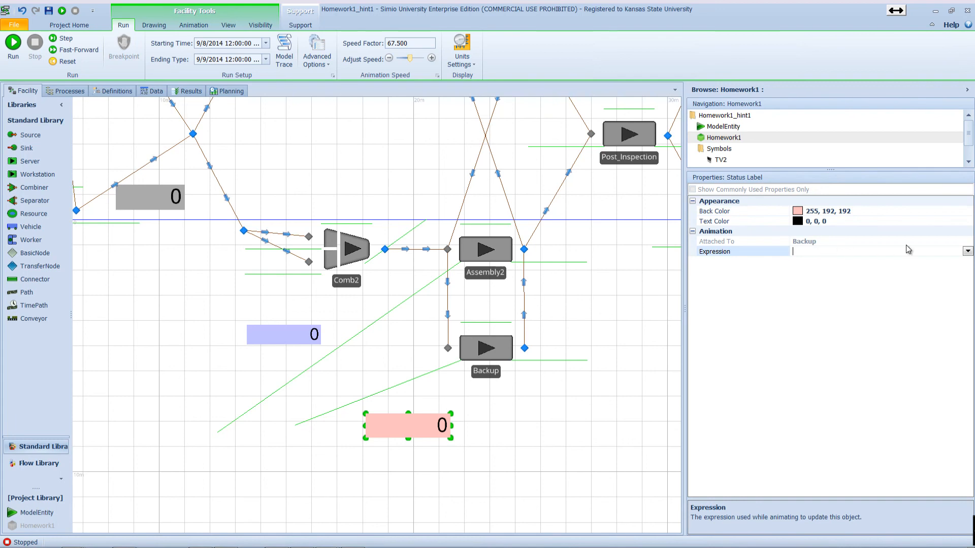
click(967, 252)
text(Inp)
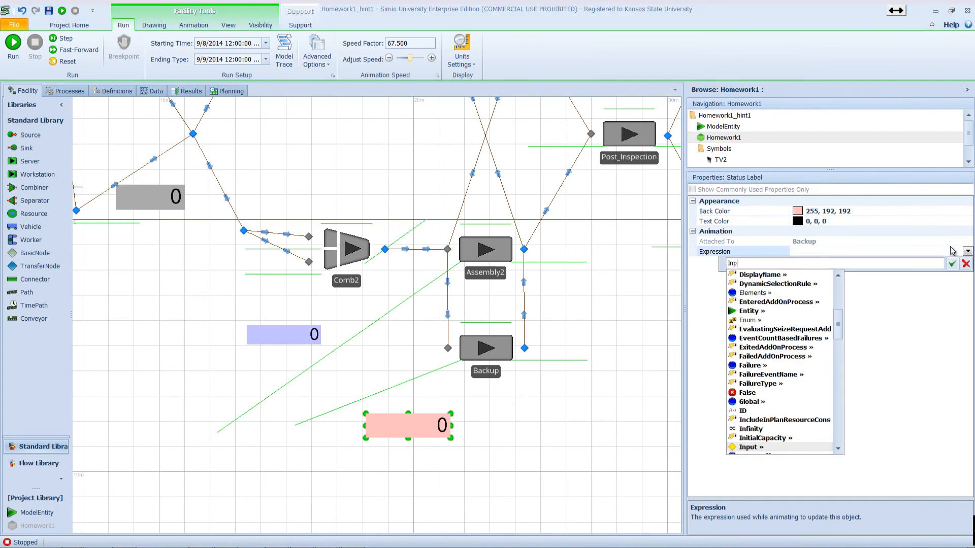
key(Down)
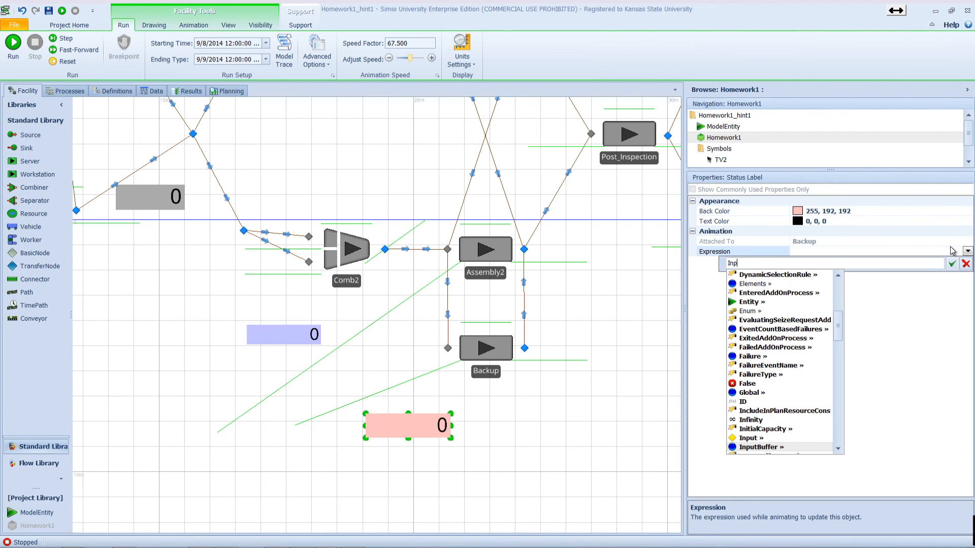
text(utBuffer.Con)
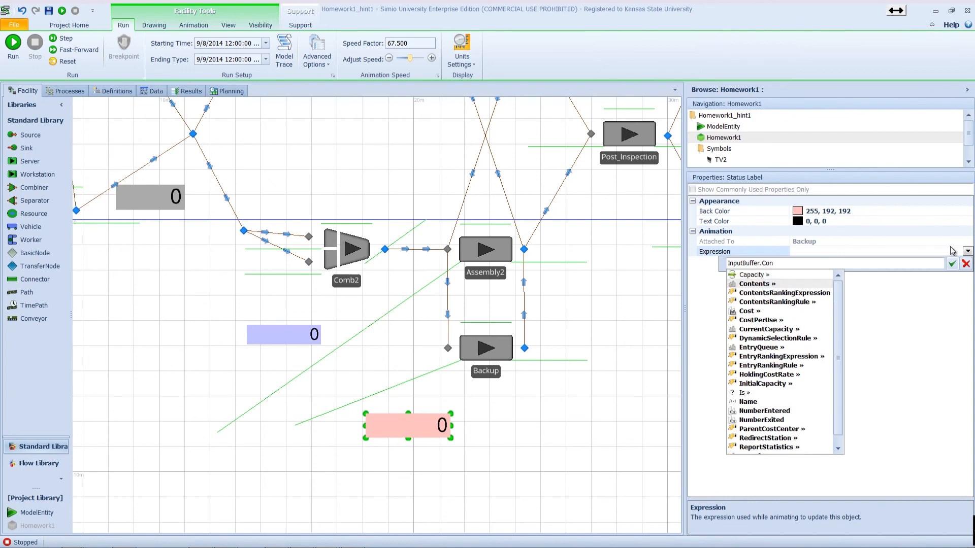
text(tents.N)
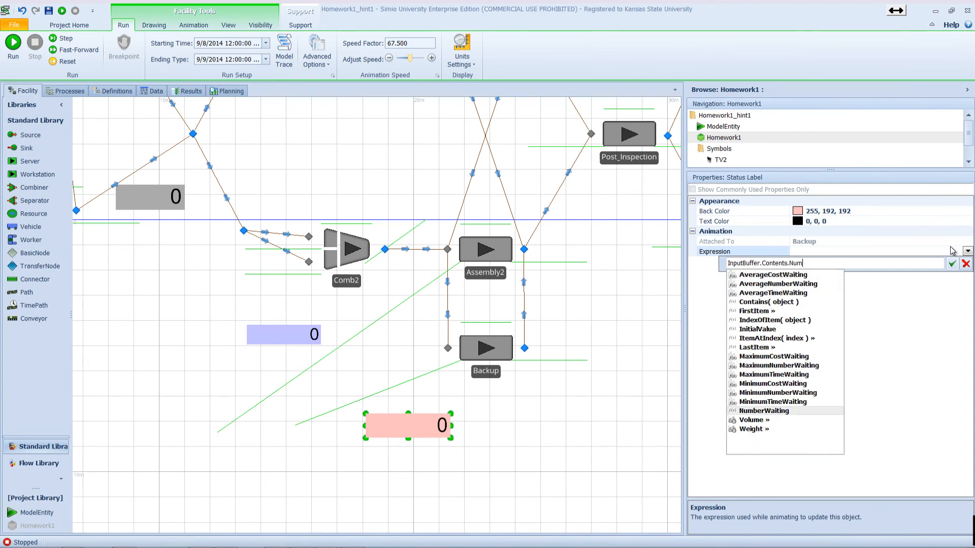
text(um)
key(Return)
key(Return)
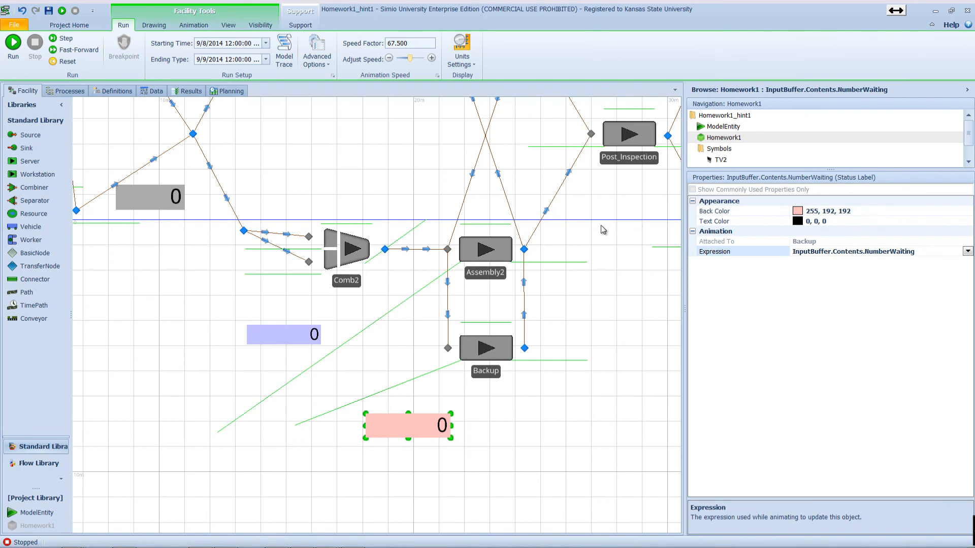
Run the model with the speed factor set to 100.5 and watch the status labels of Assembly2 and Backup
click(14, 43)
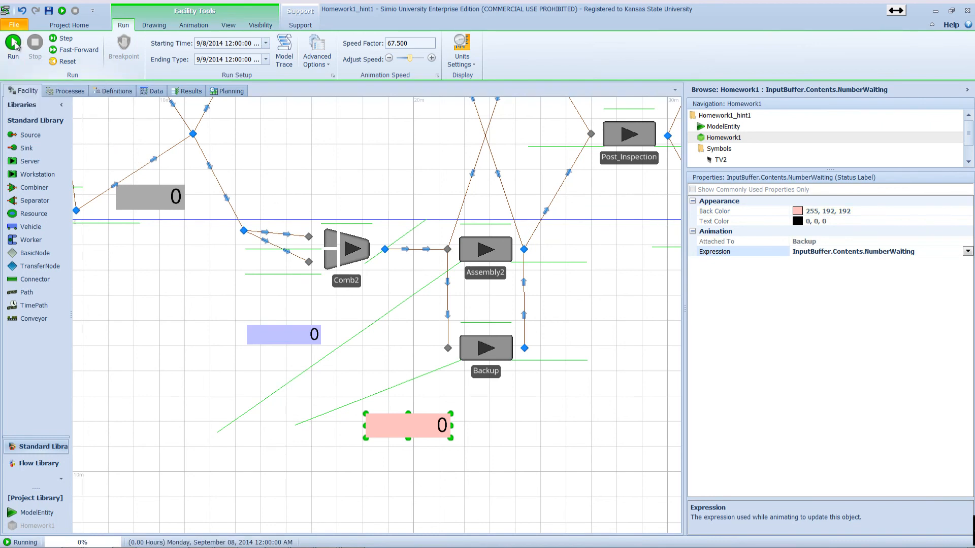
click(393, 44)
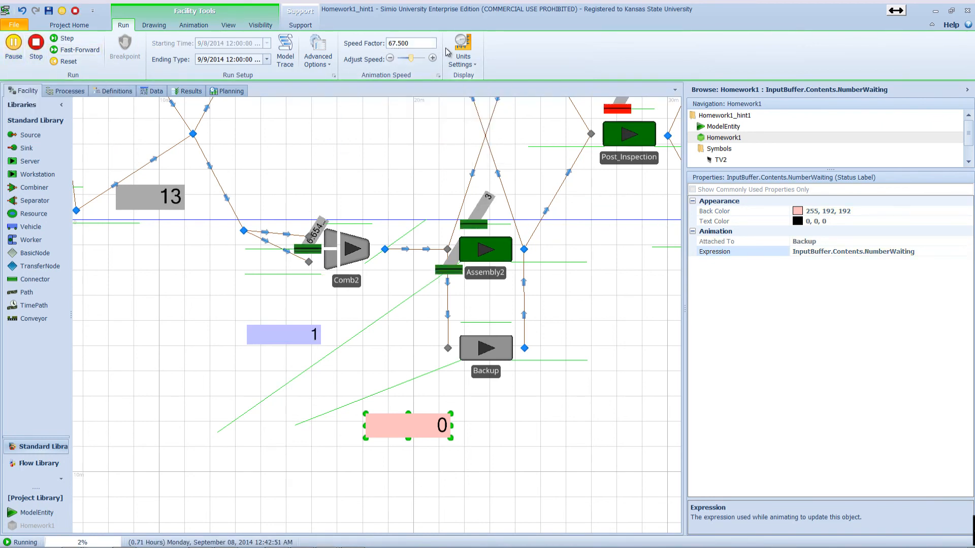
key(BackSpace)
text(100)
key(Delete)
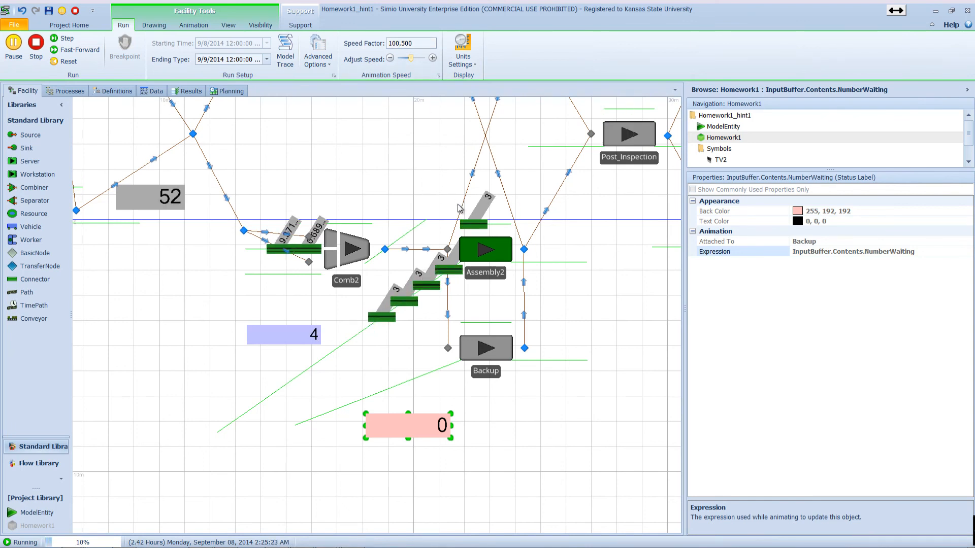
click(418, 189)
scroll(417, 189, down, 1)
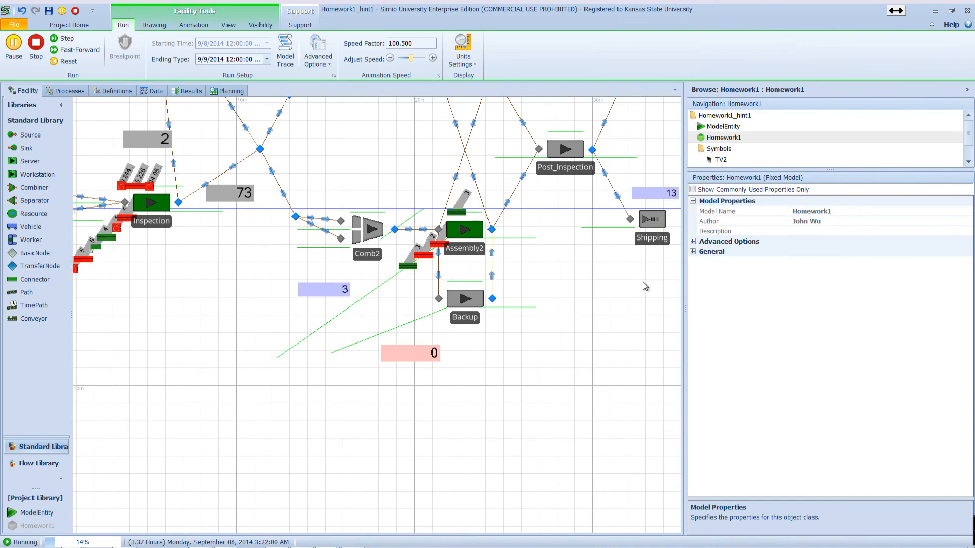
Widen the facility view, raise the speed factor to 140.7 and watch the Assembly2 and Backup queues across the whole model
drag(684, 311, 780, 306)
drag(547, 292, 604, 321)
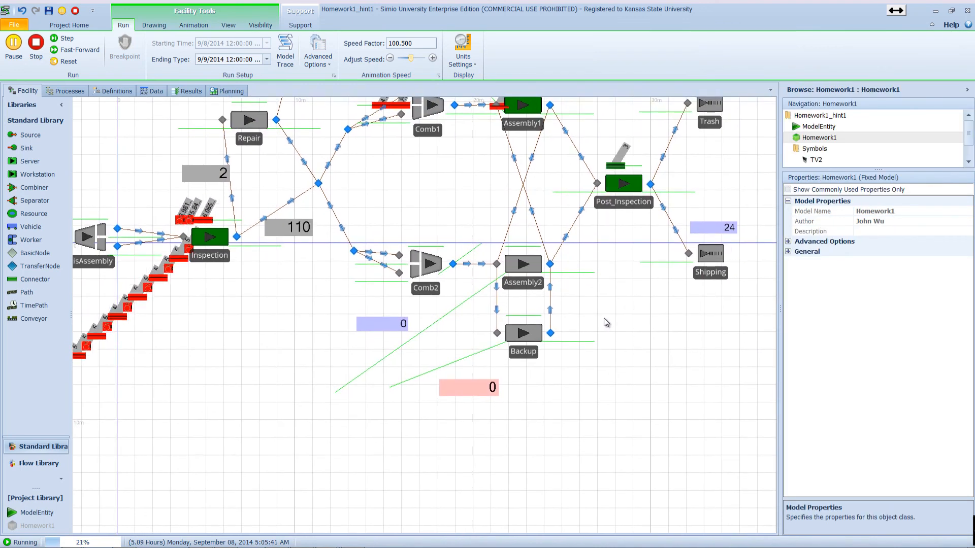
drag(437, 209, 454, 253)
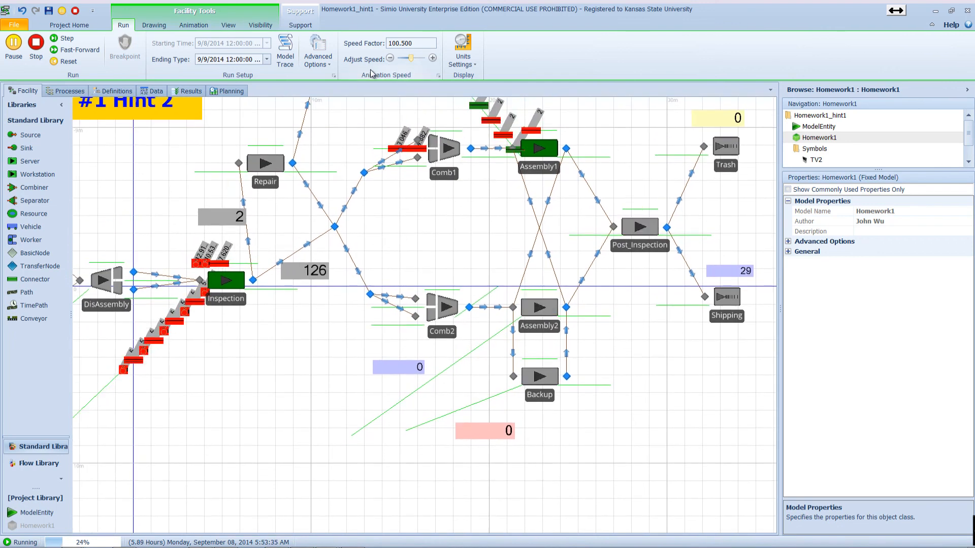
drag(410, 59, 421, 59)
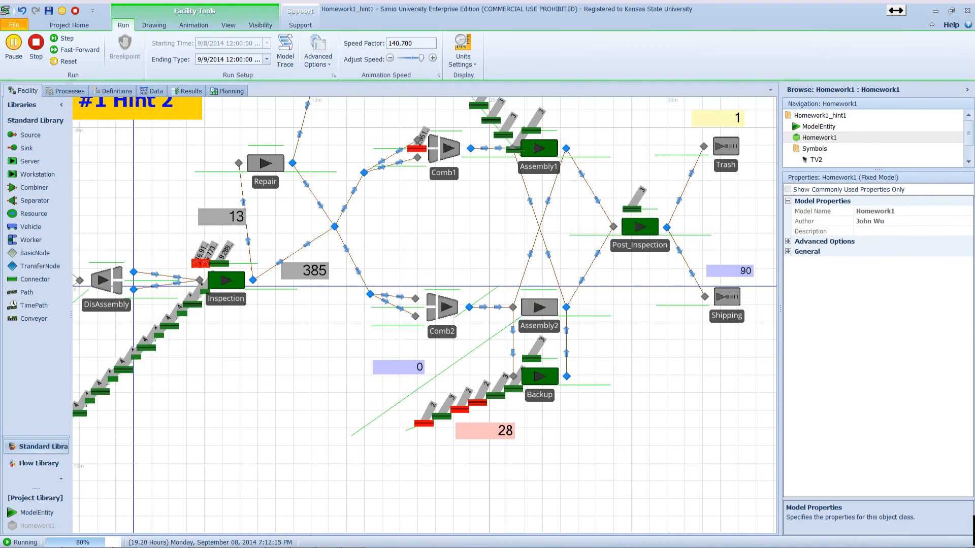
scroll(115, 181, down, 5)
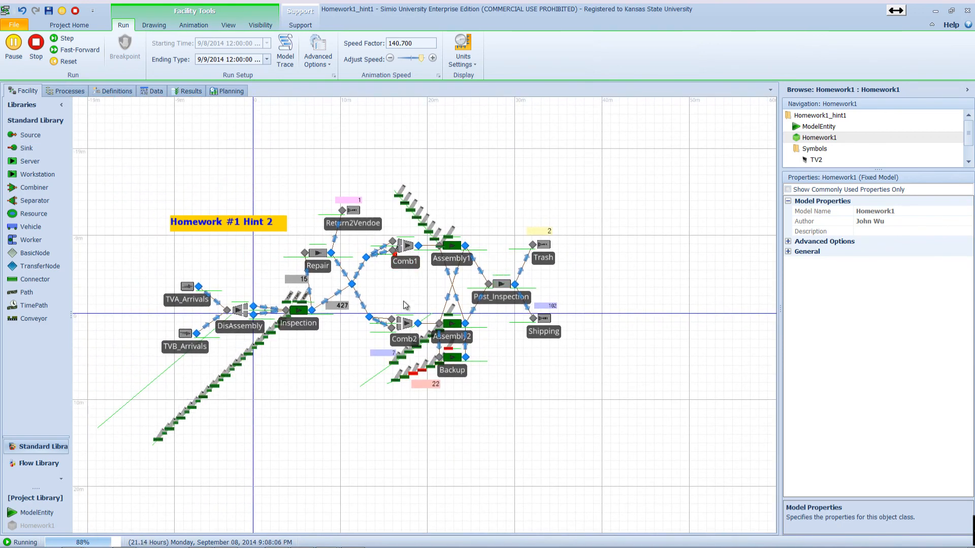
scroll(236, 289, up, 2)
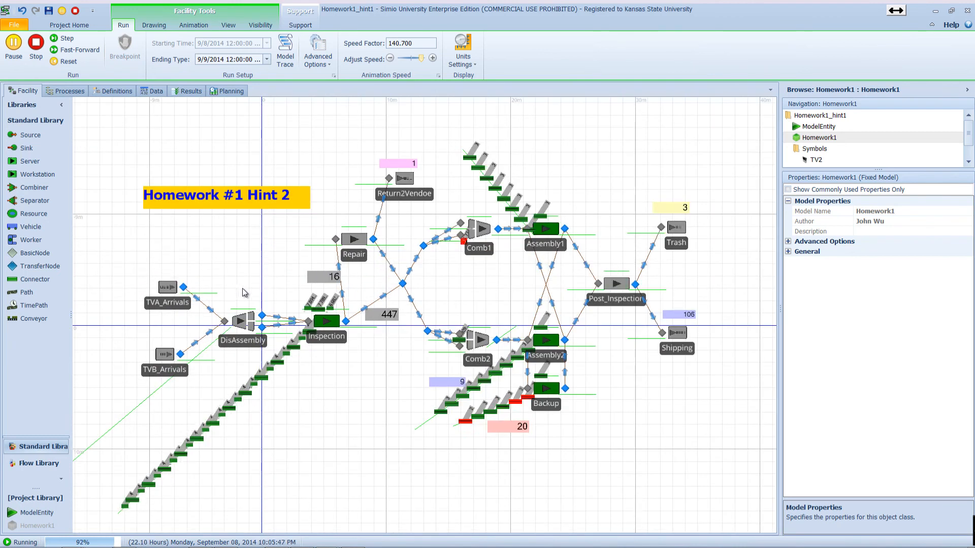